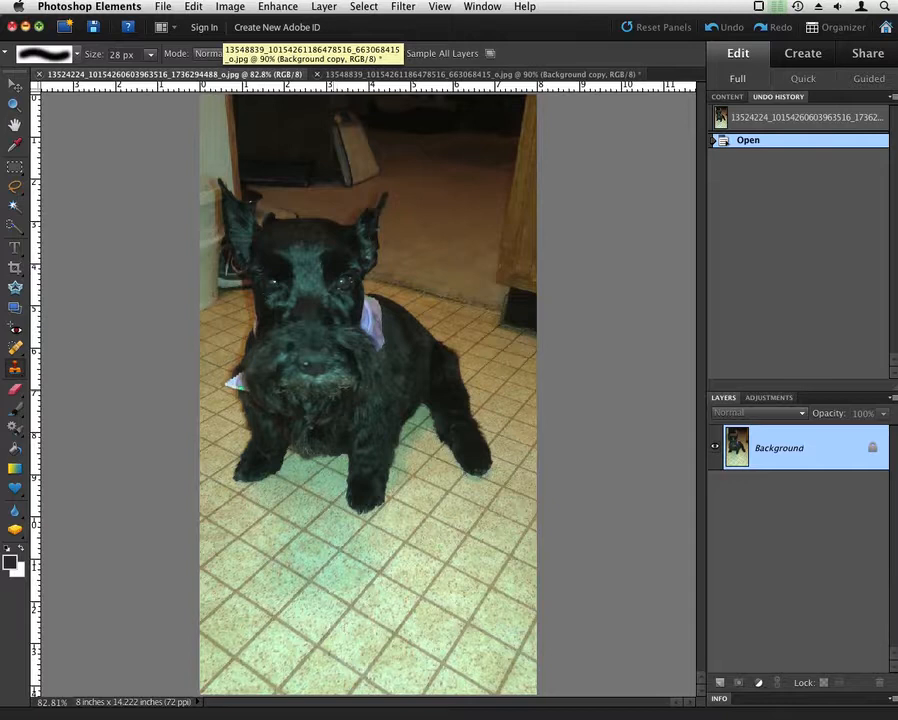
# Examine the sitting dog photo at 200% zoom and the grass photo, and look through the image resize options.
pyautogui.click(421, 75)
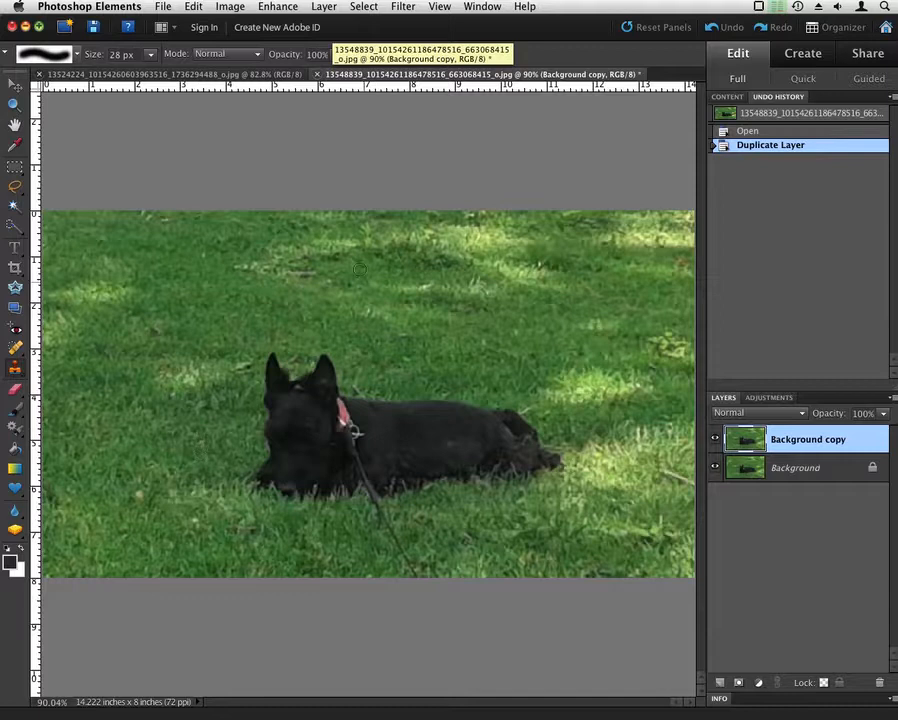
pyautogui.click(230, 75)
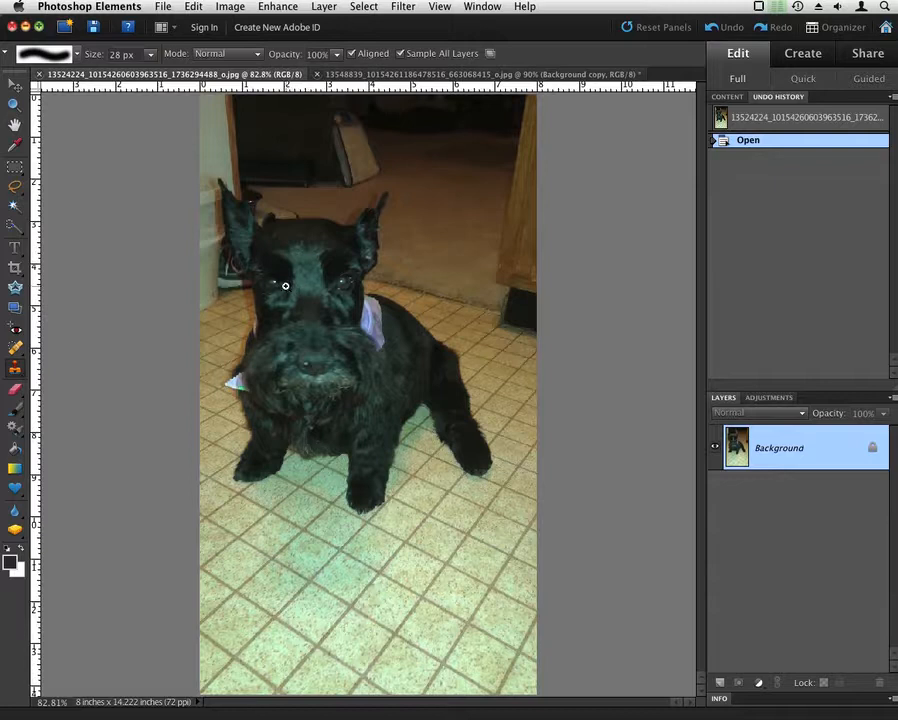
pyautogui.keyDown('super'); pyautogui.click(318, 304); pyautogui.keyUp('super')
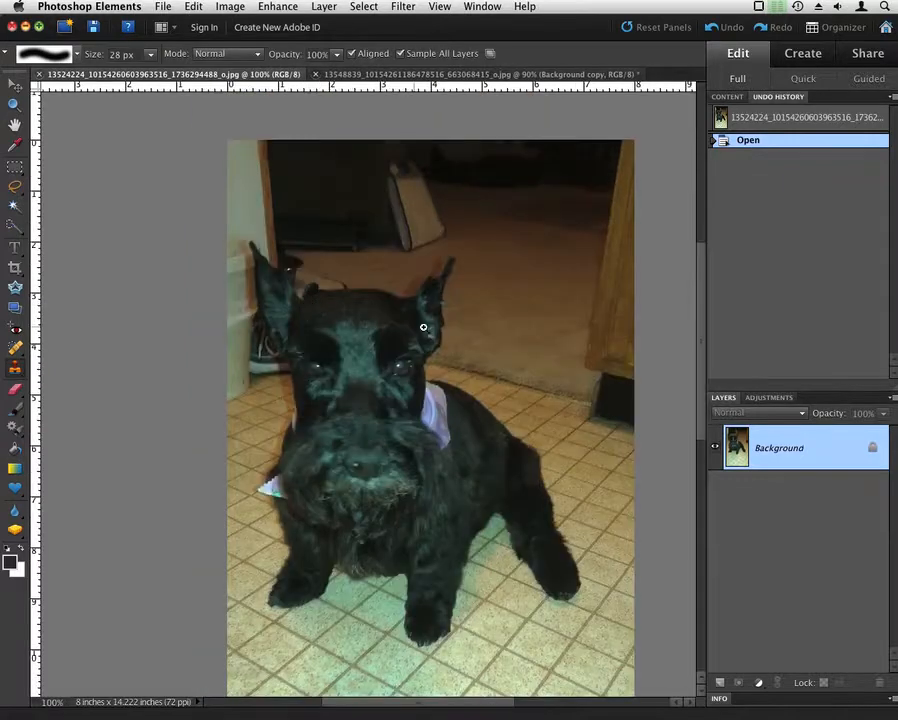
pyautogui.keyDown('super'); pyautogui.click(384, 340); pyautogui.keyUp('super')
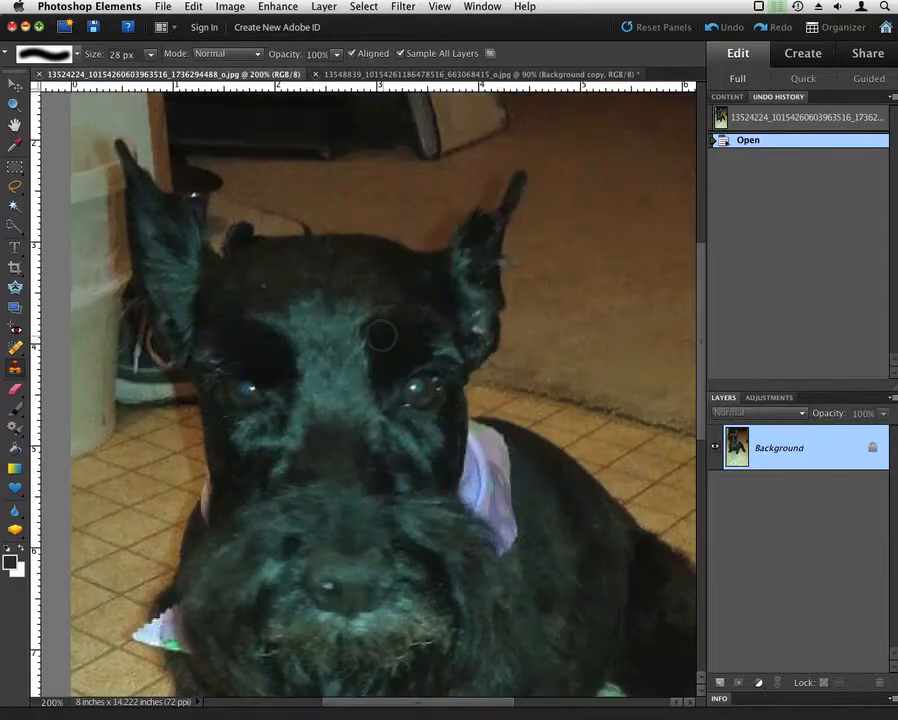
pyautogui.click(228, 7)
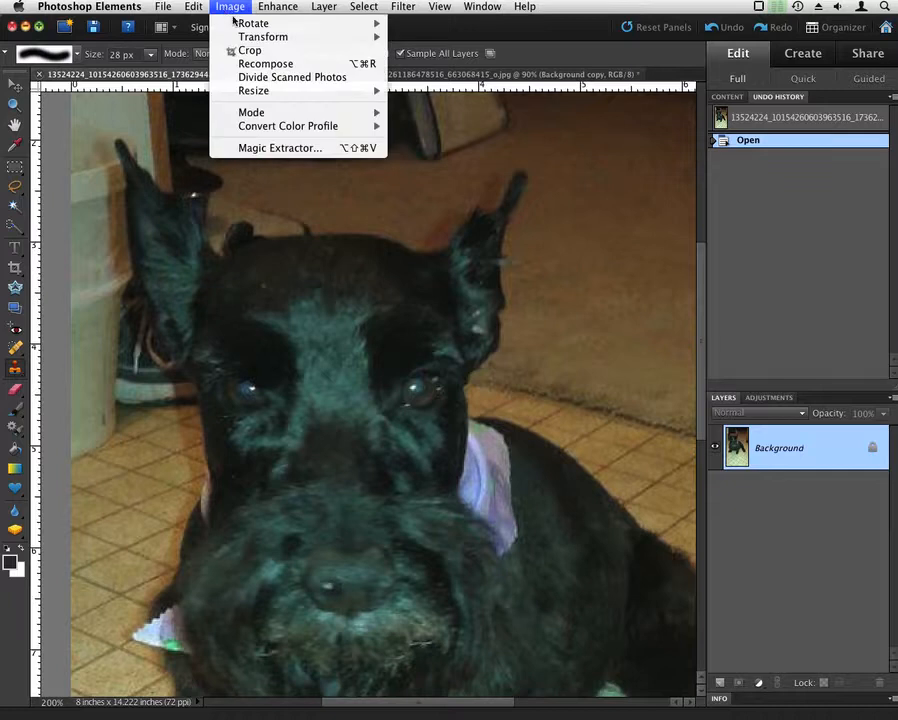
pyautogui.moveTo(280, 115)
pyautogui.moveTo(276, 91)
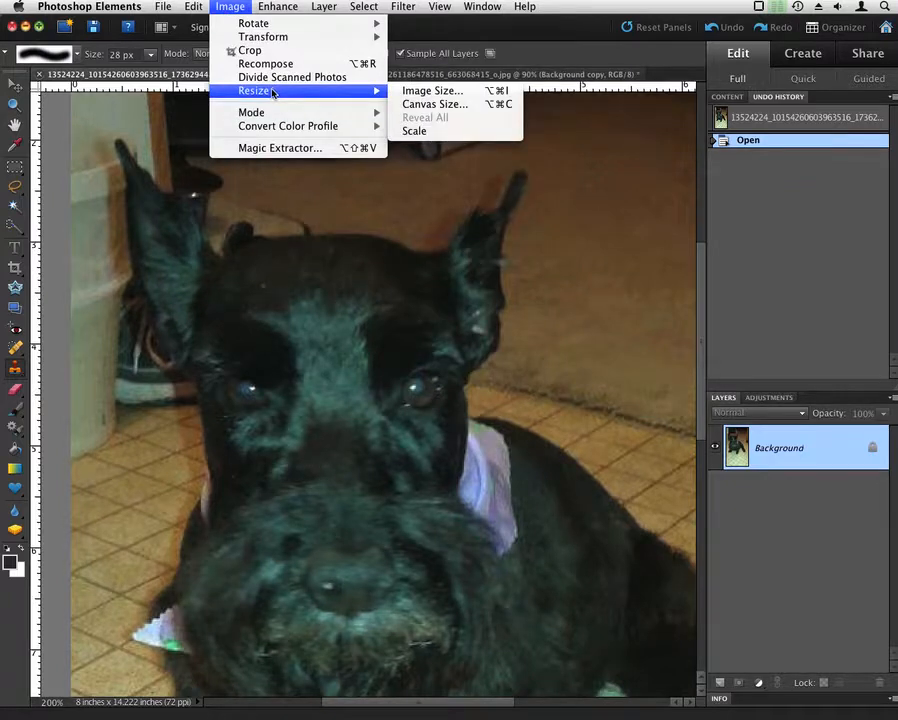
pyautogui.click(233, 7)
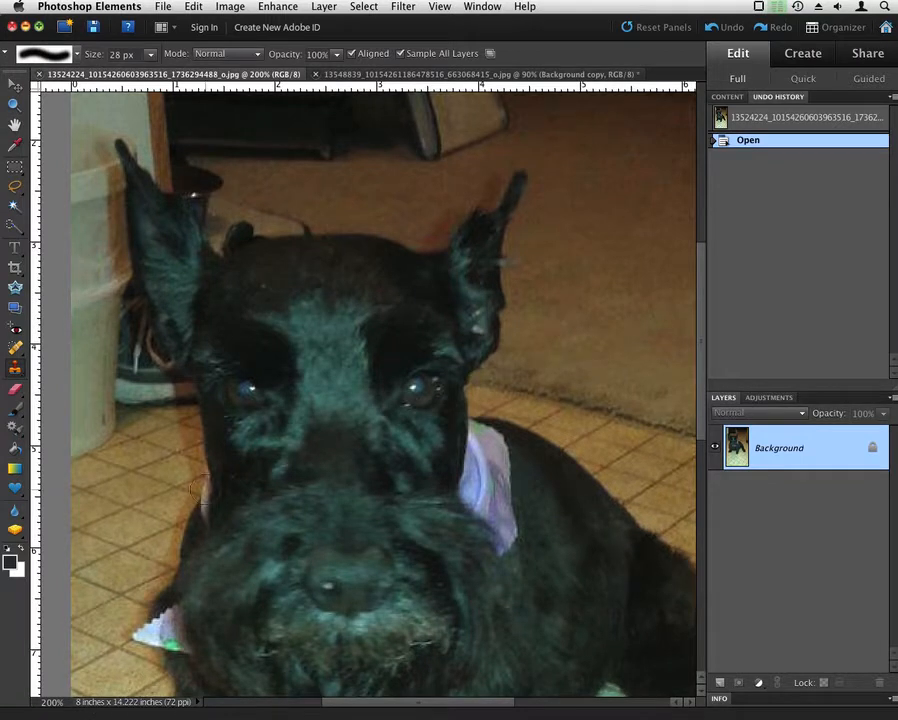
pyautogui.click(320, 74)
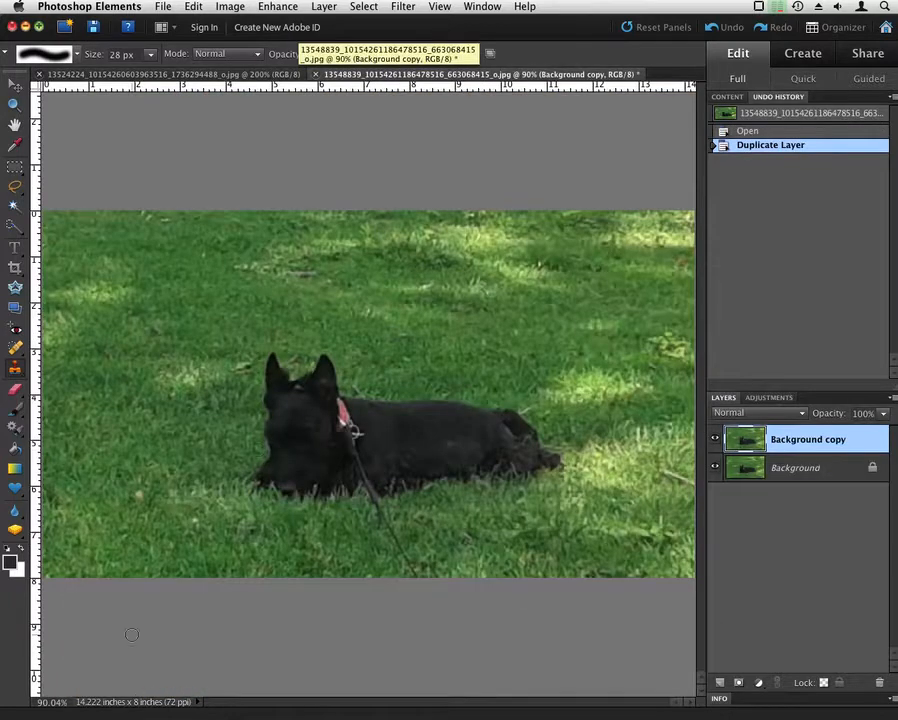
pyautogui.click(168, 74)
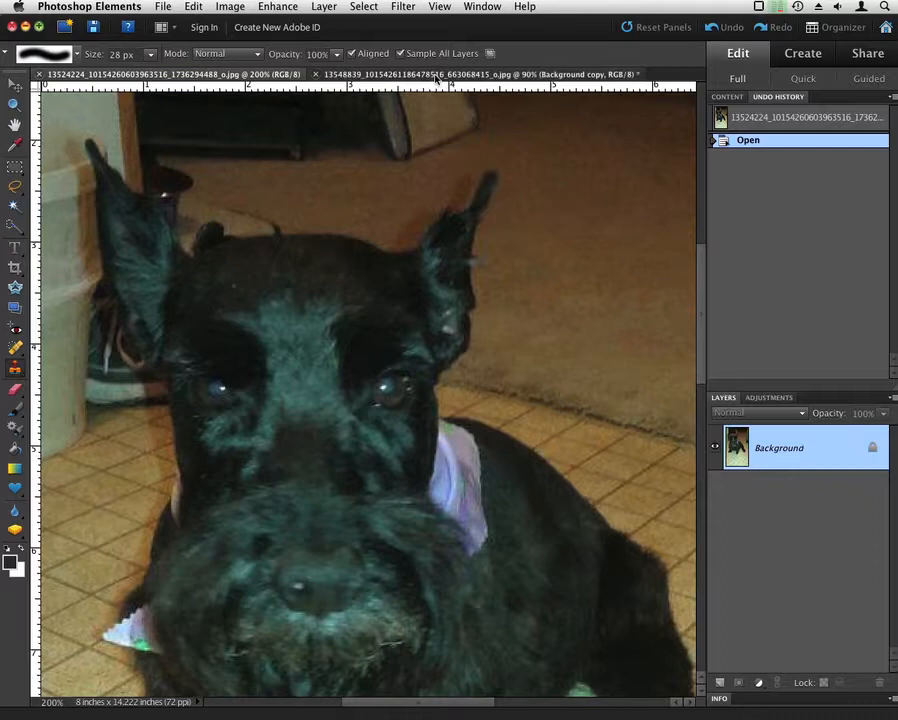
pyautogui.click(380, 74)
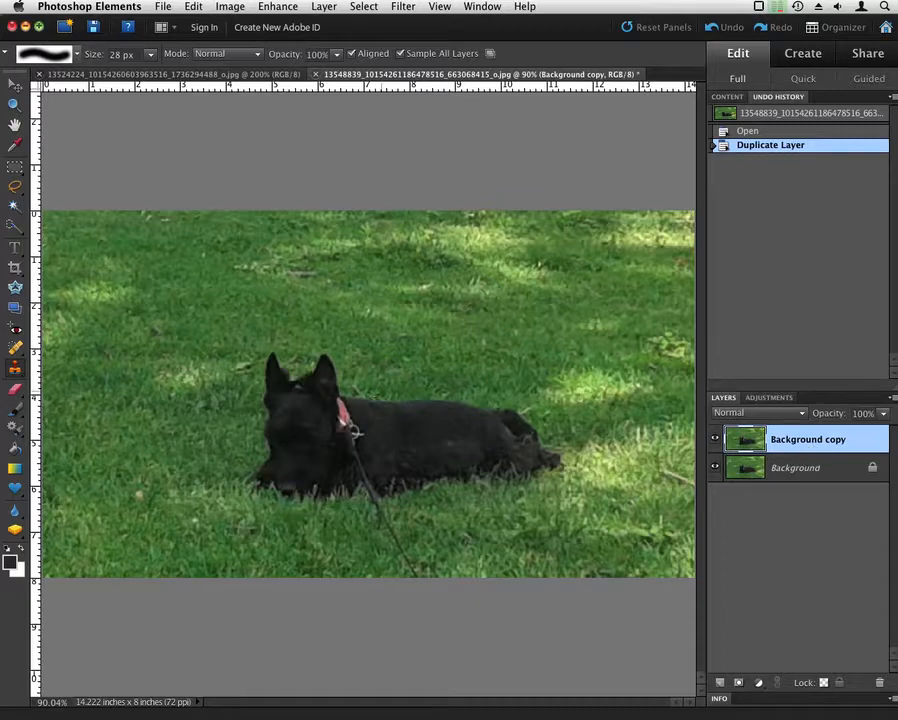
# Select the Clone Stamp tool and create a new layer named cover above the background copy in the grass photo.
pyautogui.press('s')
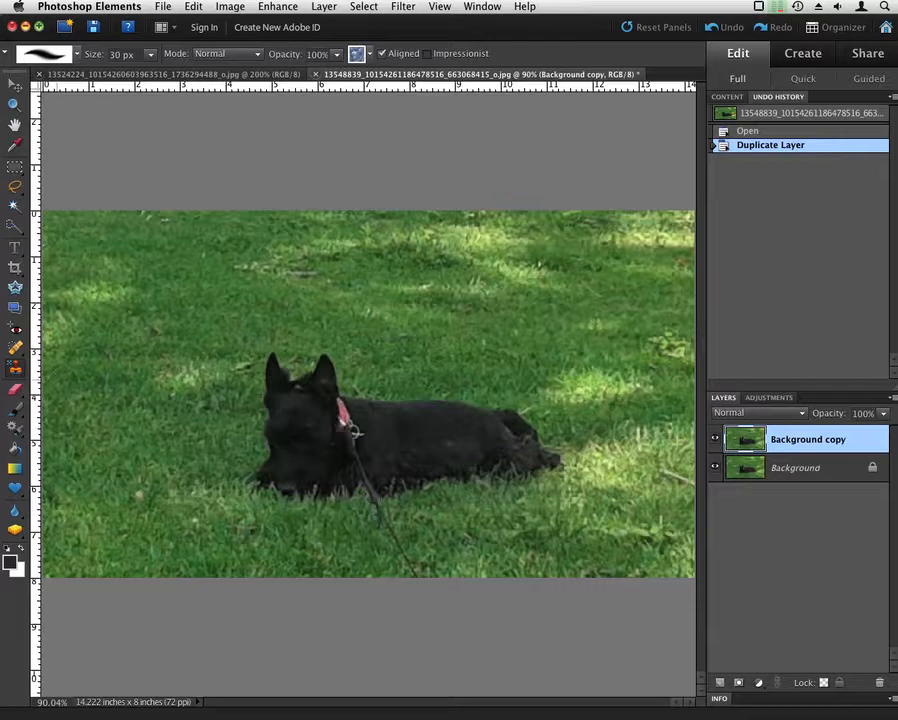
pyautogui.click(14, 368)
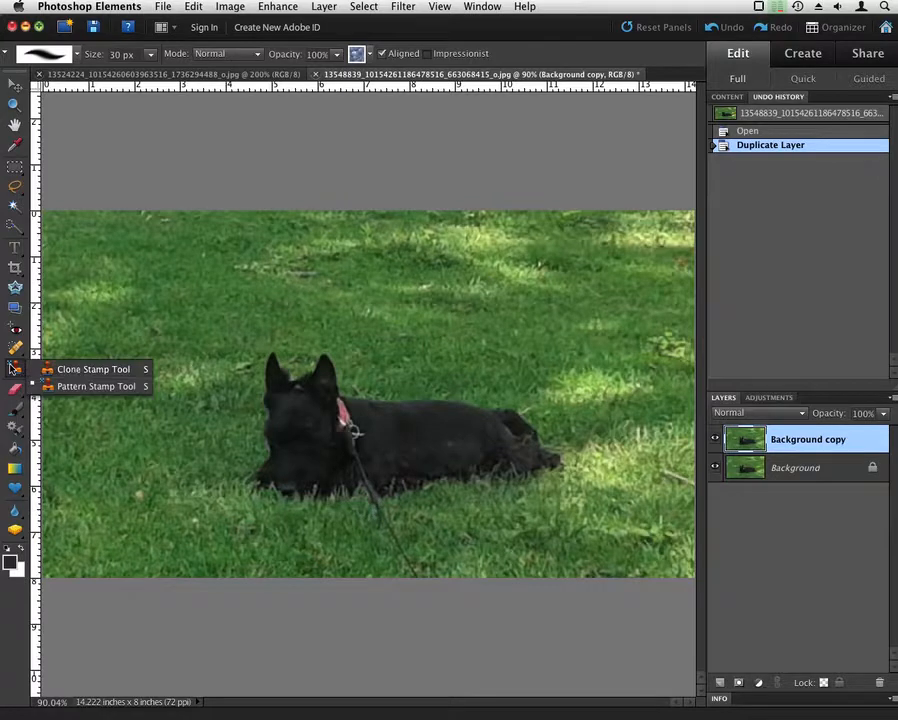
pyautogui.click(72, 369)
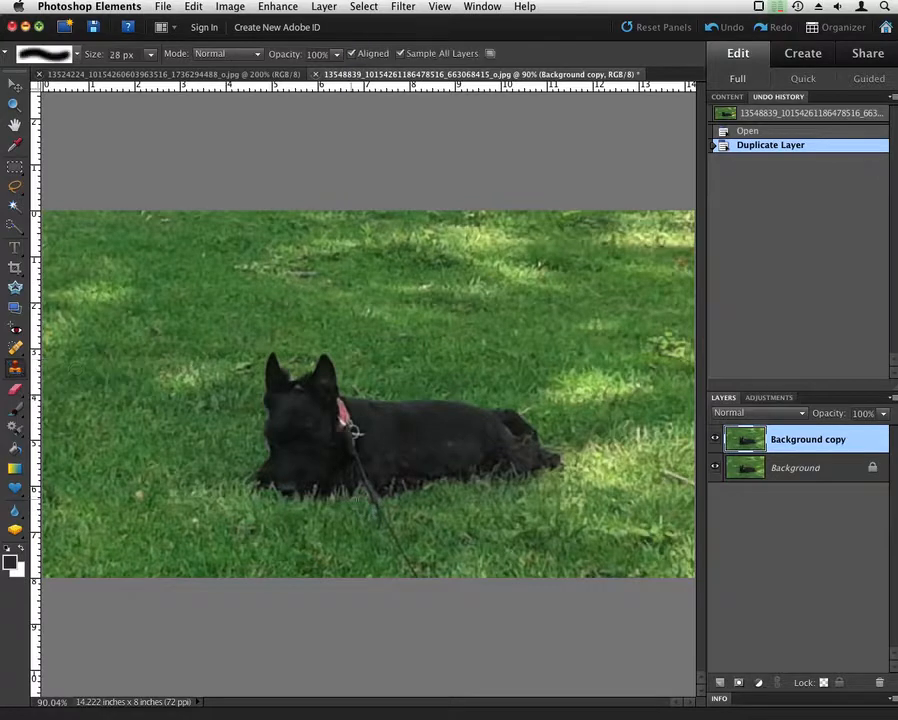
pyautogui.keyDown('alt'); pyautogui.click(718, 684); pyautogui.keyUp('alt')
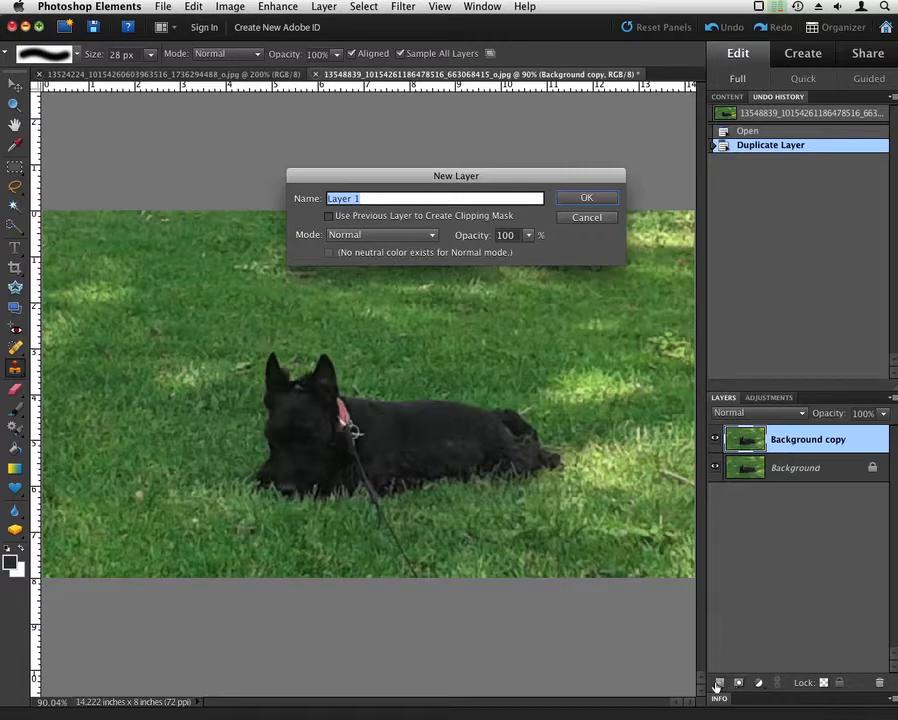
pyautogui.click(592, 218)
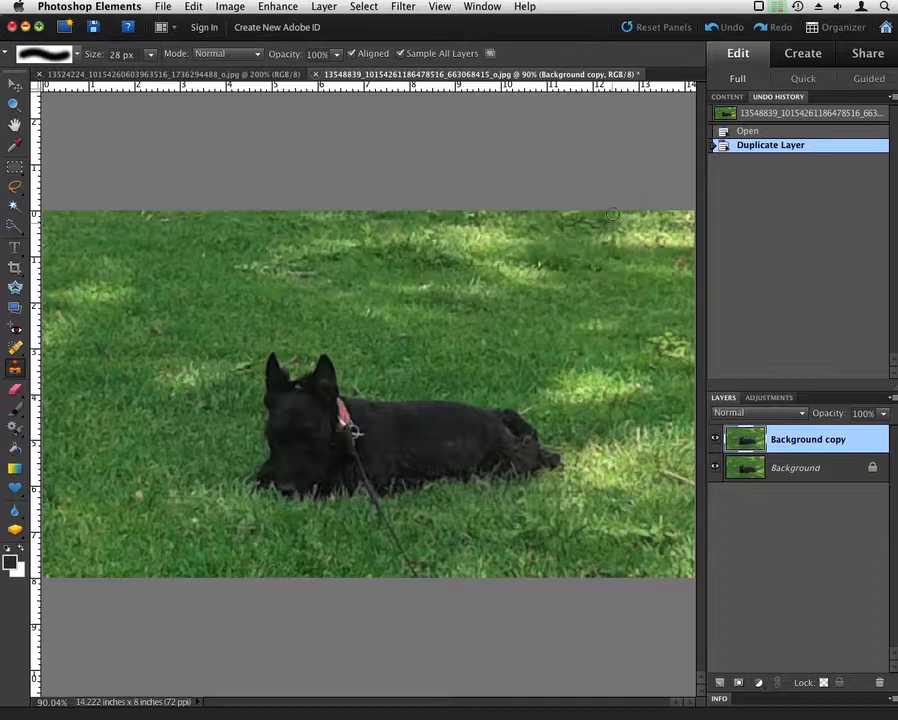
pyautogui.click(323, 6)
pyautogui.moveTo(460, 23)
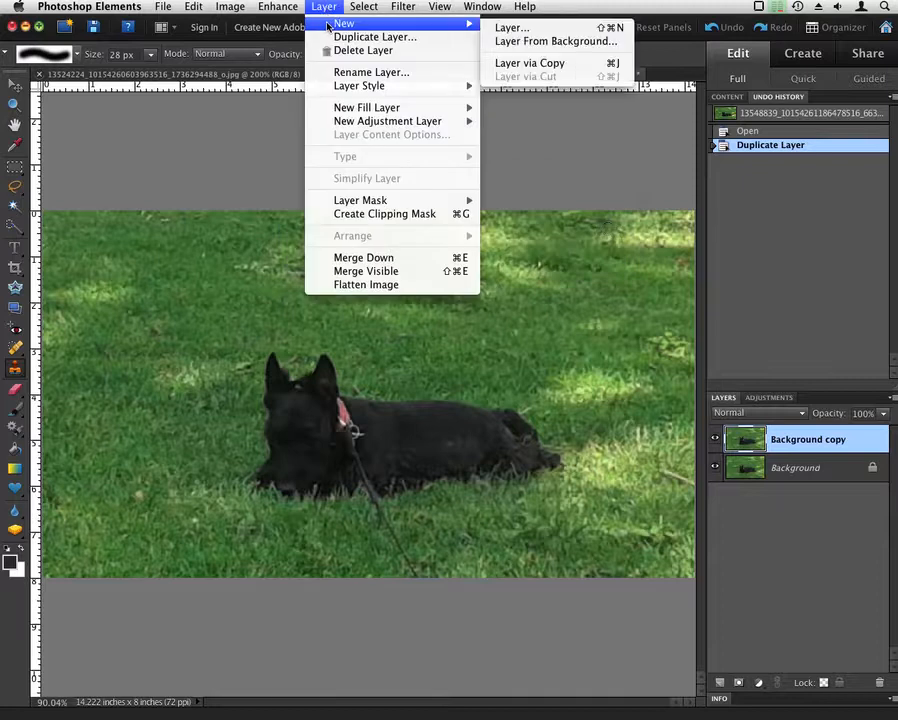
pyautogui.click(513, 30)
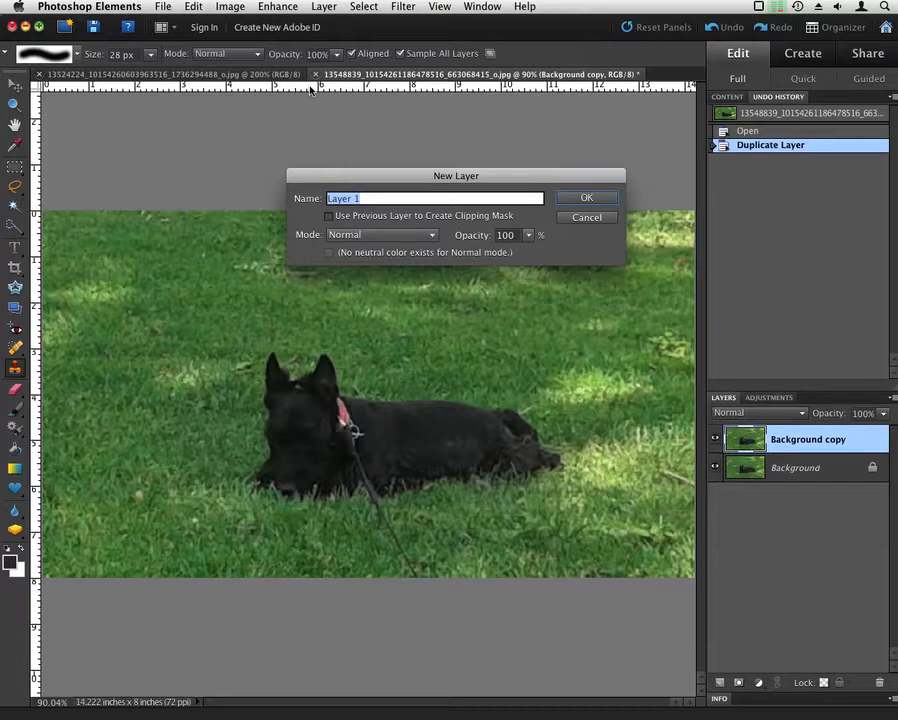
pyautogui.write('cover')
pyautogui.press('Return')
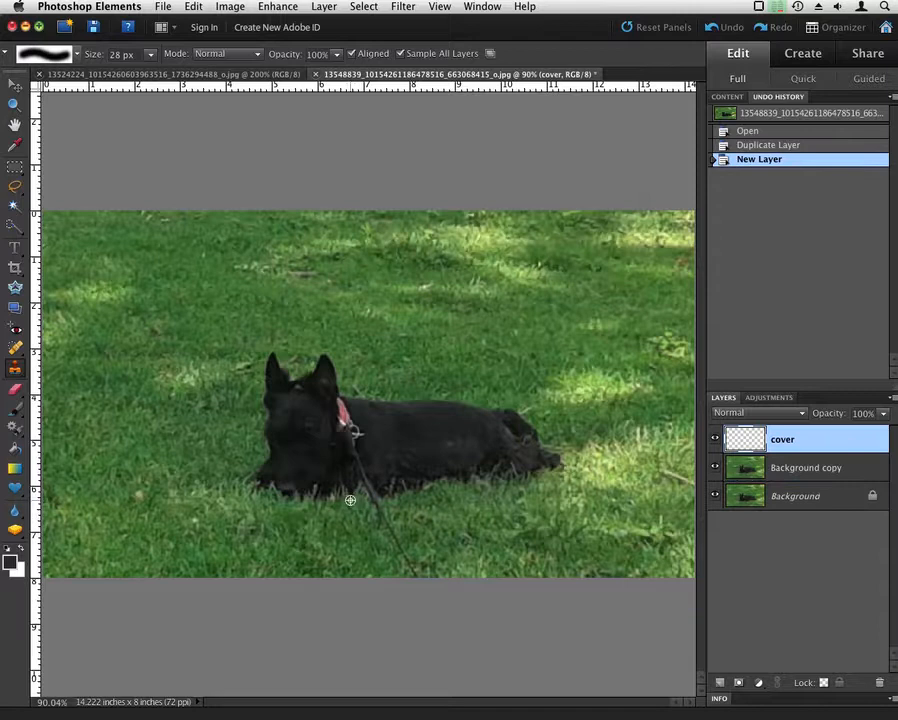
# Clone grass over part of the leash below the dog and undo the accidental move of the background copy layer.
pyautogui.moveTo(346, 498)
pyautogui.mouseDown()
pyautogui.moveTo(382, 522)
pyautogui.moveTo(414, 536)
pyautogui.mouseUp()
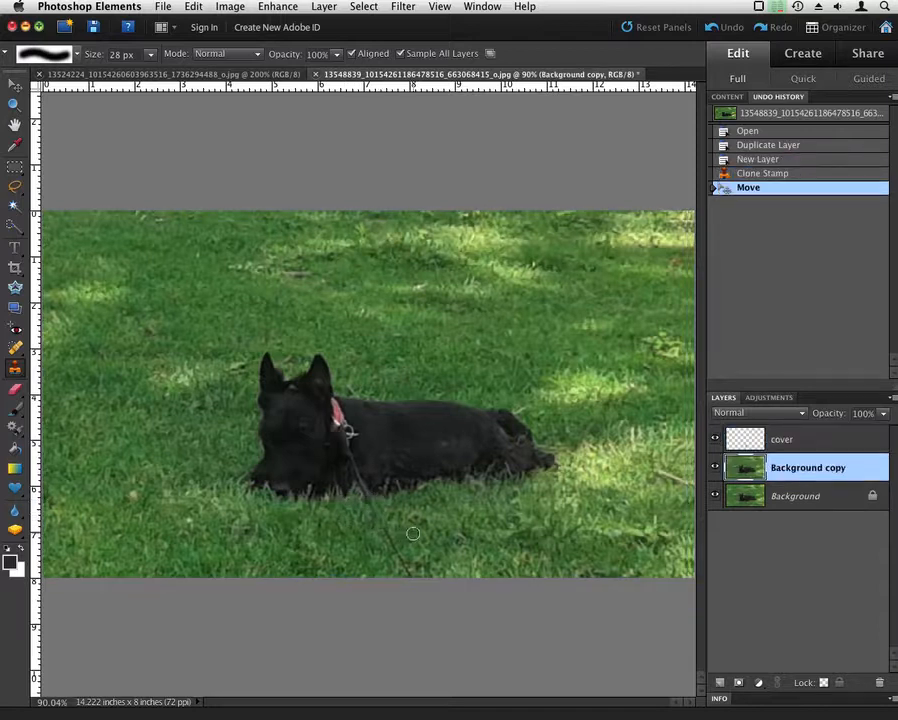
pyautogui.click(800, 436)
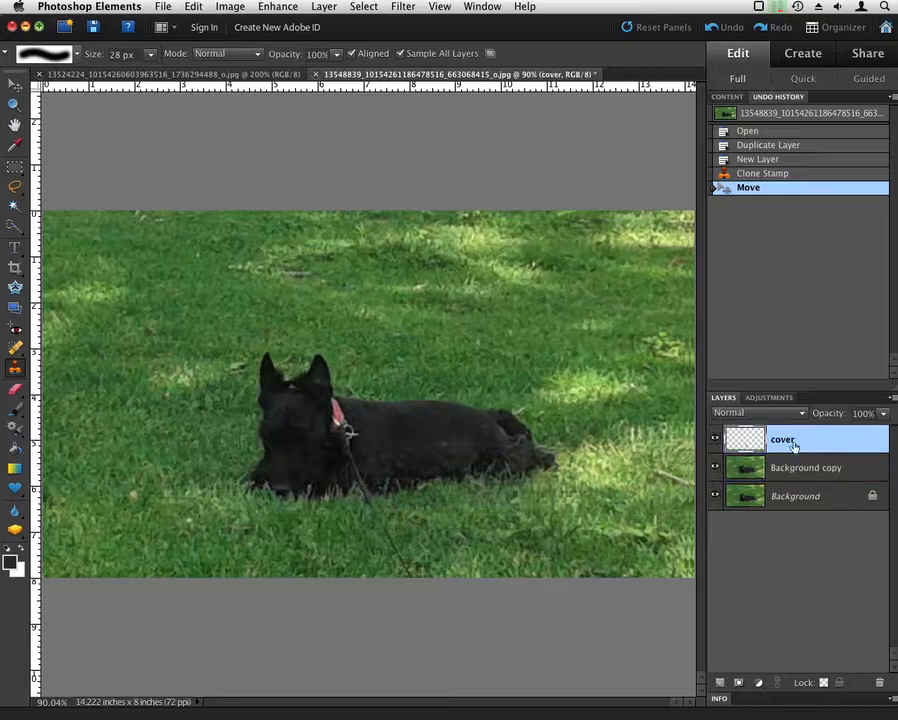
pyautogui.click(789, 174)
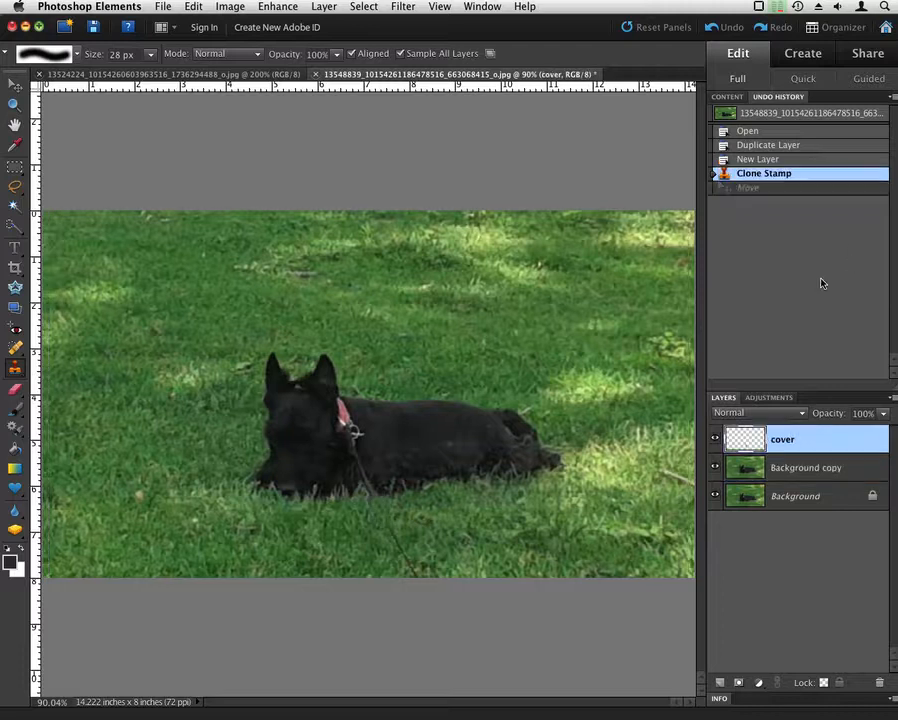
# Clone nearby grass over the rest of the leash trailing across the lawn on the cover layer.
pyautogui.rightClick(424, 505)
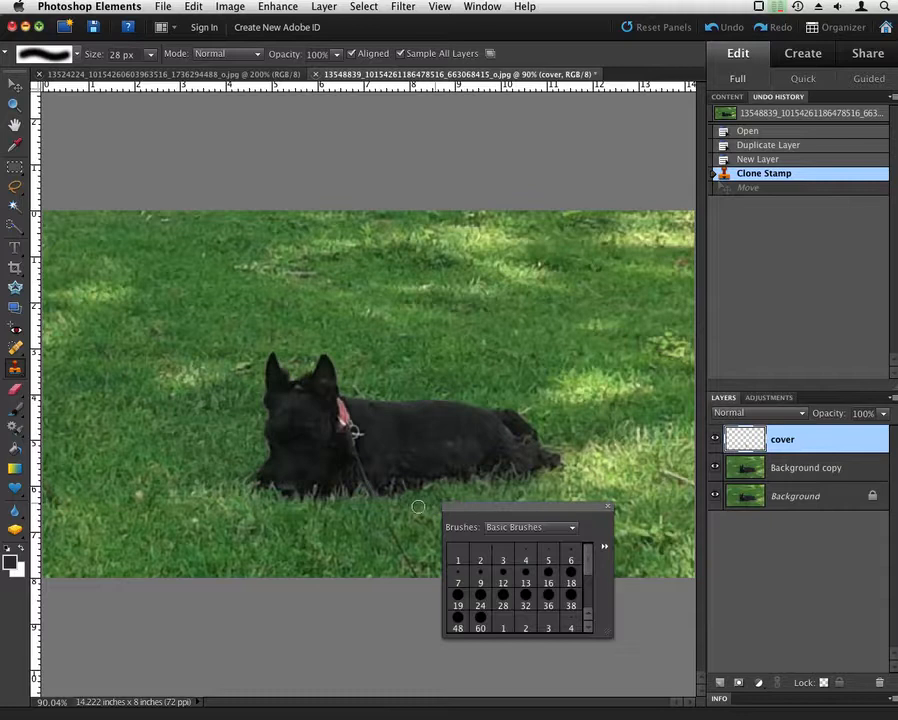
pyautogui.click(407, 506)
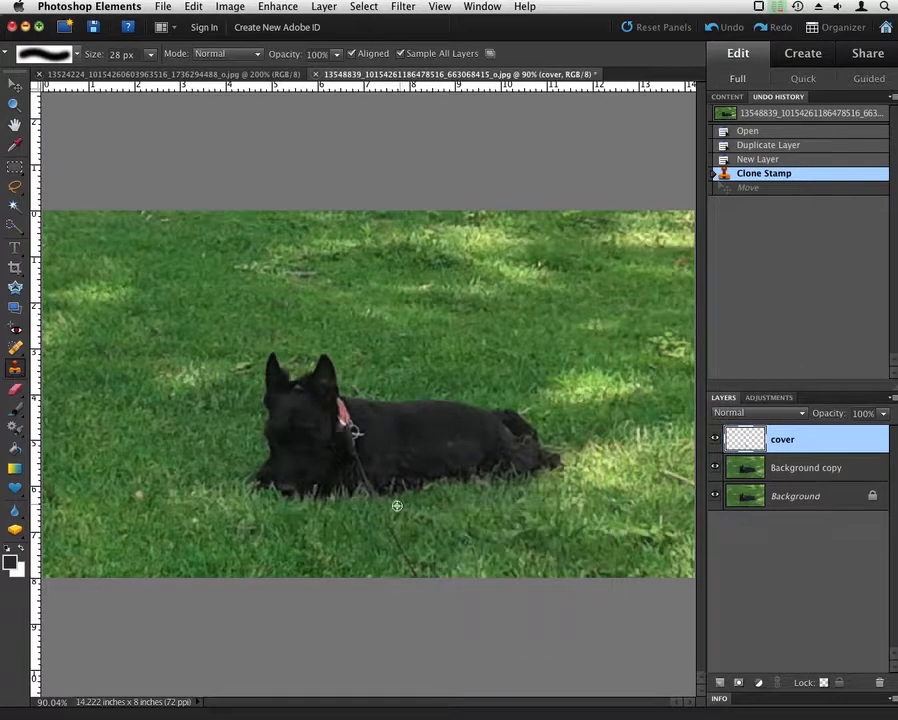
pyautogui.keyDown('alt'); pyautogui.click(362, 507); pyautogui.keyUp('alt')
pyautogui.moveTo(386, 510)
pyautogui.mouseDown()
pyautogui.moveTo(389, 541)
pyautogui.moveTo(402, 535)
pyautogui.moveTo(386, 533)
pyautogui.moveTo(411, 572)
pyautogui.moveTo(410, 560)
pyautogui.mouseUp()
pyautogui.keyDown('alt'); pyautogui.click(440, 549); pyautogui.keyUp('alt')
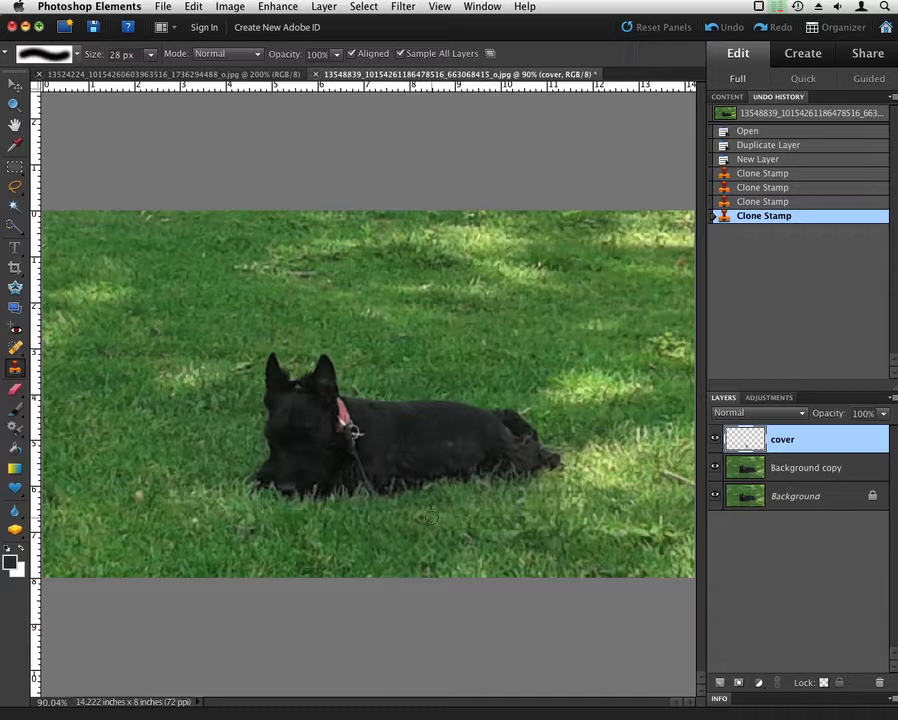
# Clone grass from beside the dog over its shoulder and the leash clip in a vertical band between head and body.
pyautogui.keyDown('alt'); pyautogui.click(221, 400); pyautogui.keyUp('alt')
pyautogui.moveTo(347, 394)
pyautogui.mouseDown()
pyautogui.moveTo(349, 500)
pyautogui.moveTo(364, 394)
pyautogui.mouseUp()
pyautogui.keyDown('alt'); pyautogui.click(261, 504); pyautogui.keyUp('alt')
pyautogui.click(355, 505)
pyautogui.click(350, 497)
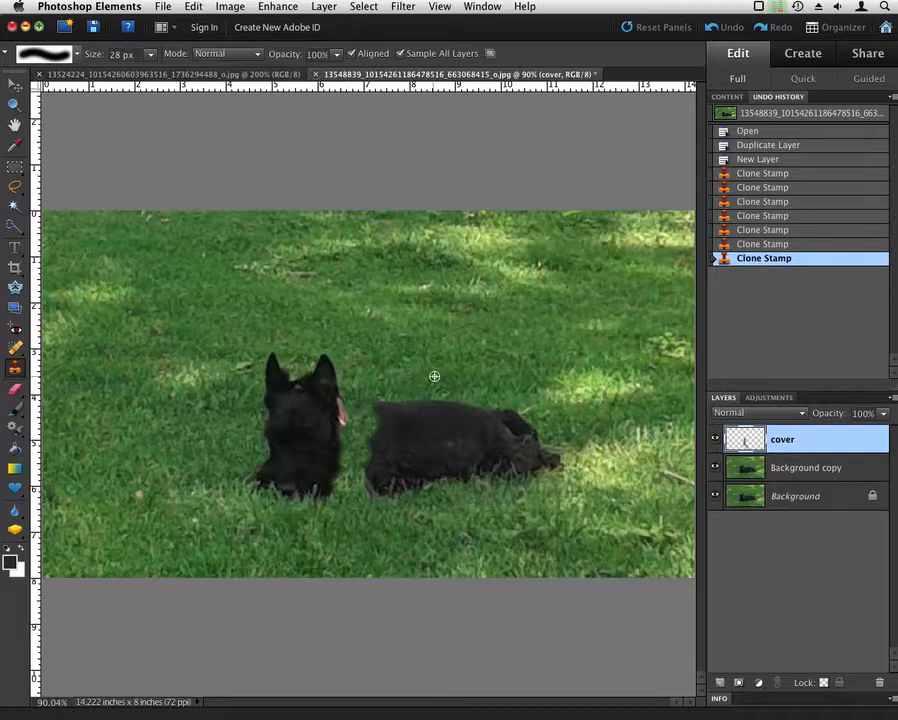
pyautogui.moveTo(345, 453)
pyautogui.mouseDown()
pyautogui.moveTo(335, 468)
pyautogui.moveTo(353, 437)
pyautogui.mouseUp()
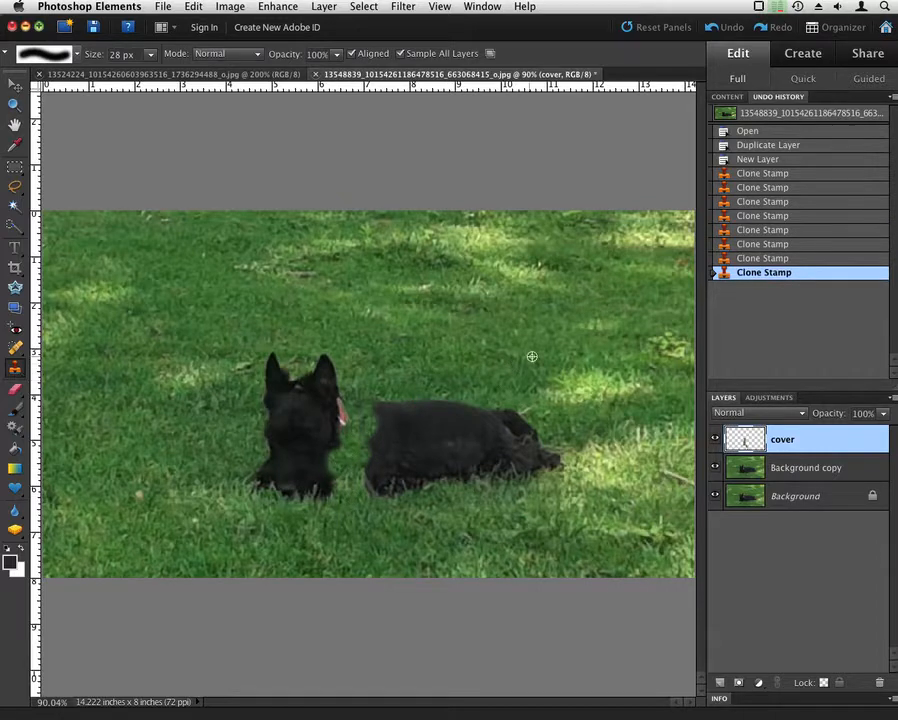
pyautogui.click(363, 405)
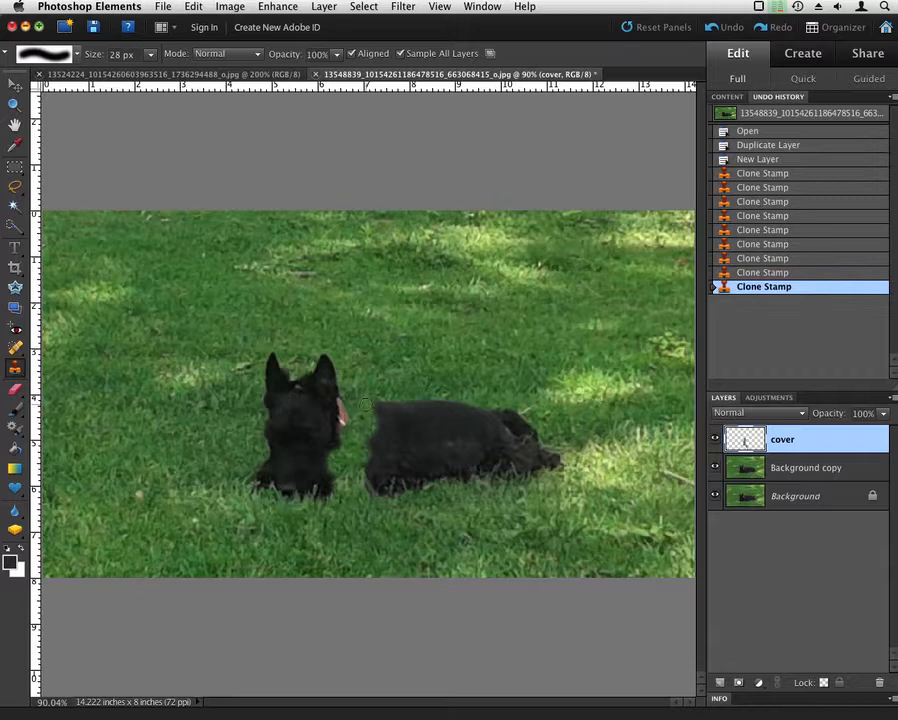
# Try to paint out the dog's head with a 60 px Content-Aware Spot Healing Brush, and undo that stroke.
pyautogui.click(16, 348)
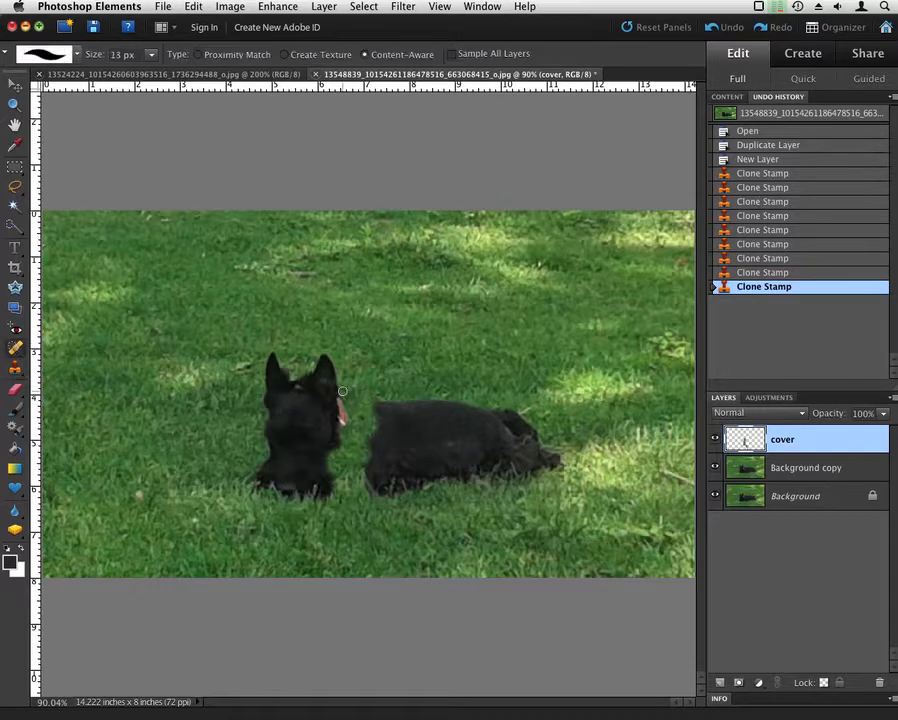
pyautogui.click(14, 349)
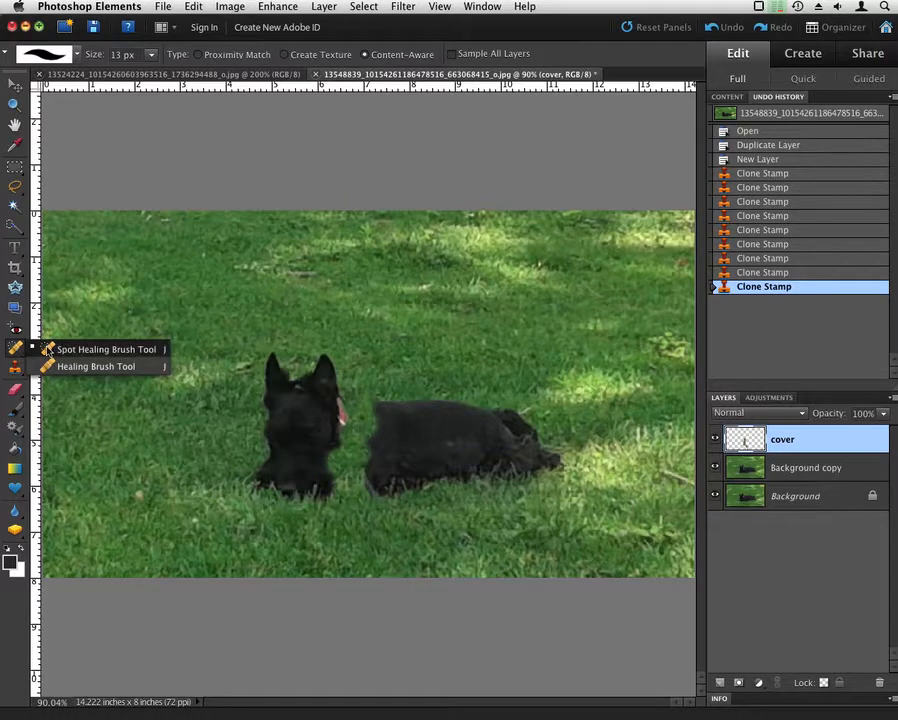
pyautogui.click(47, 350)
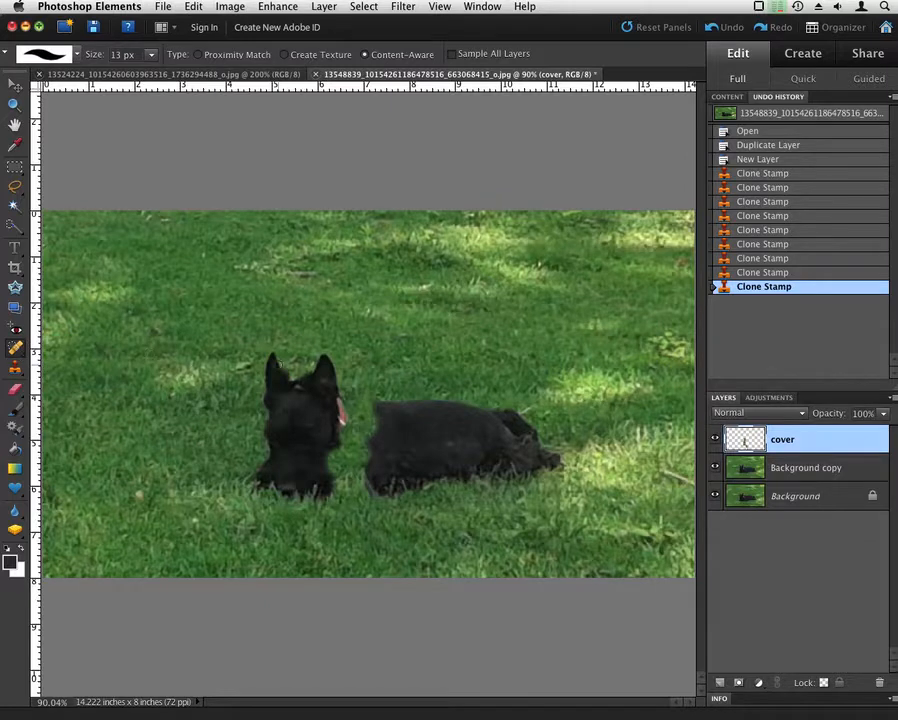
pyautogui.press(']')
pyautogui.moveTo(276, 346)
pyautogui.mouseDown()
pyautogui.moveTo(265, 397)
pyautogui.moveTo(322, 369)
pyautogui.moveTo(325, 430)
pyautogui.moveTo(340, 403)
pyautogui.moveTo(325, 433)
pyautogui.moveTo(325, 487)
pyautogui.moveTo(333, 462)
pyautogui.moveTo(317, 495)
pyautogui.moveTo(285, 503)
pyautogui.moveTo(263, 493)
pyautogui.moveTo(275, 392)
pyautogui.moveTo(280, 485)
pyautogui.moveTo(297, 431)
pyautogui.moveTo(293, 483)
pyautogui.moveTo(329, 399)
pyautogui.mouseUp()
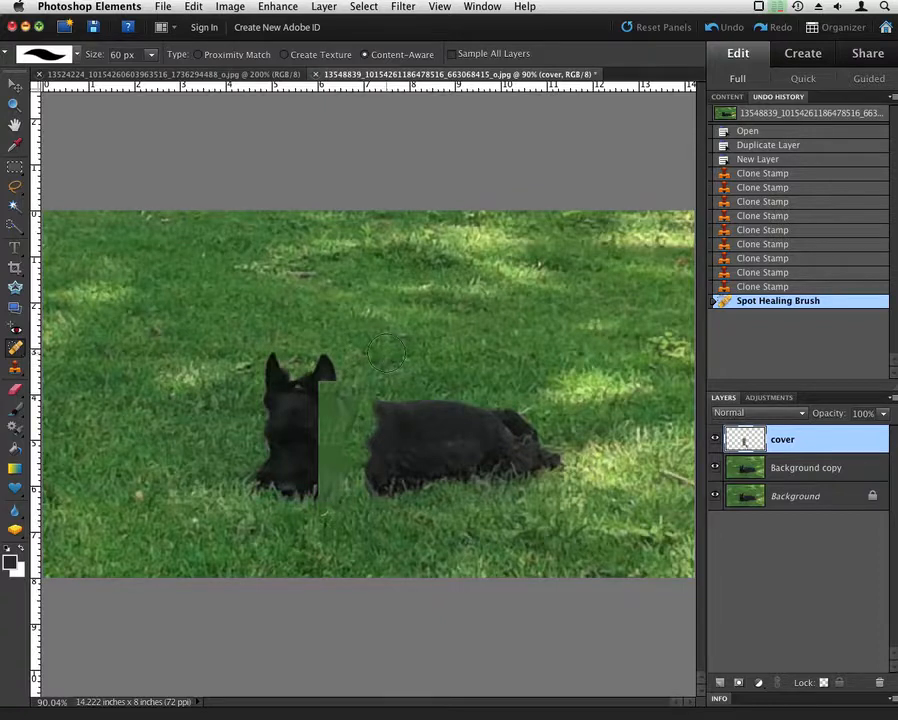
pyautogui.click(768, 286)
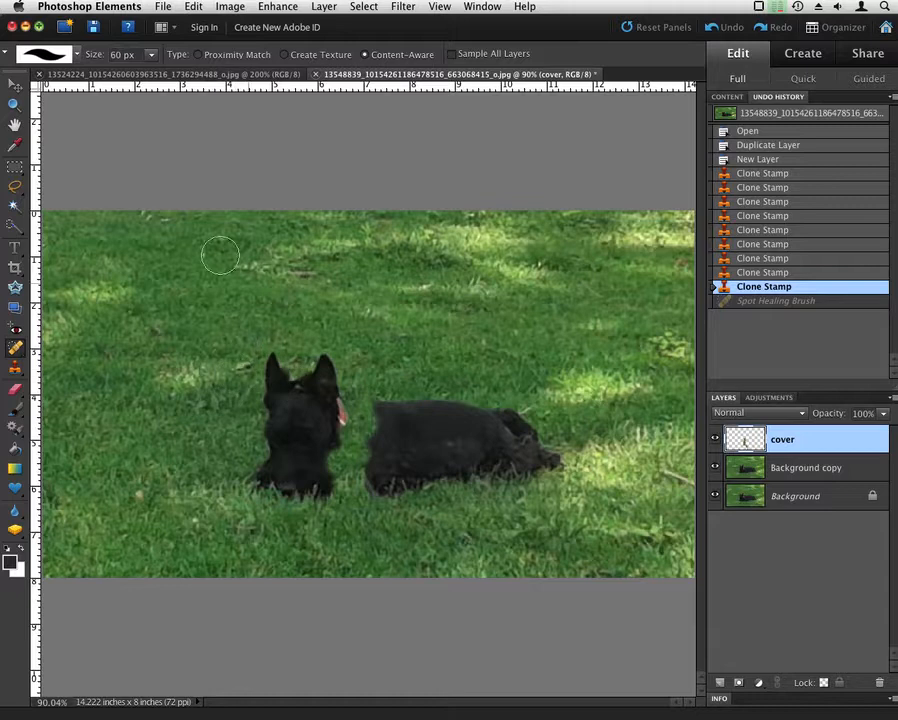
# Draw a freehand Lasso selection around a large patch of clean grass to the left of the dog's head.
pyautogui.click(15, 187)
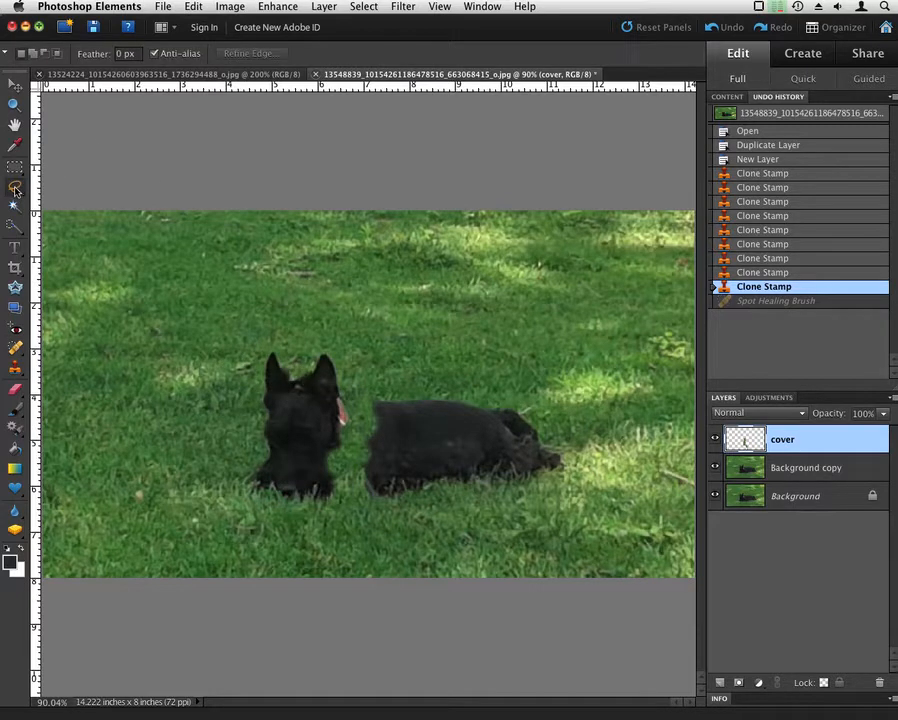
pyautogui.click(15, 190)
pyautogui.click(70, 185)
pyautogui.moveTo(70, 376); pyautogui.dragTo(62, 445)
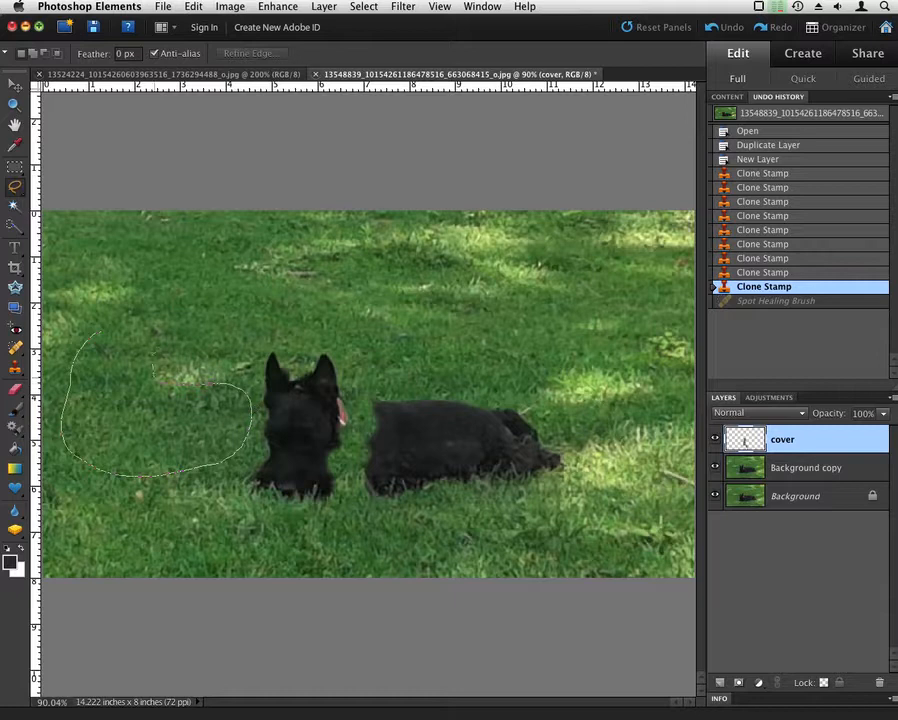
pyautogui.moveTo(212, 384); pyautogui.dragTo(156, 380)
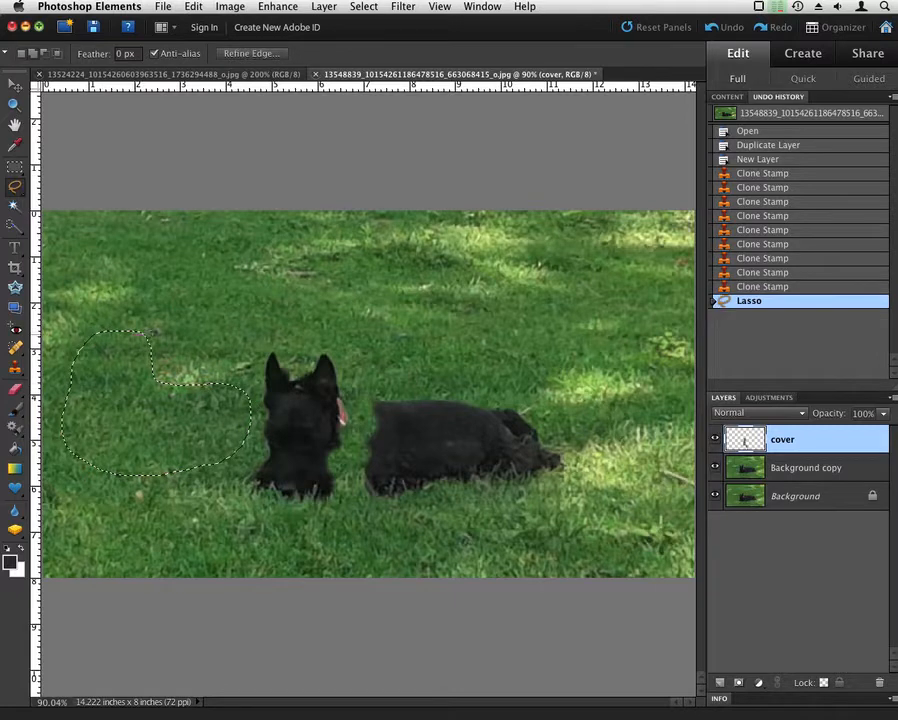
# Extend the grass selection with the Lasso to fill its upper notch and feather its edge.
pyautogui.moveTo(120, 408); pyautogui.dragTo(150, 338)
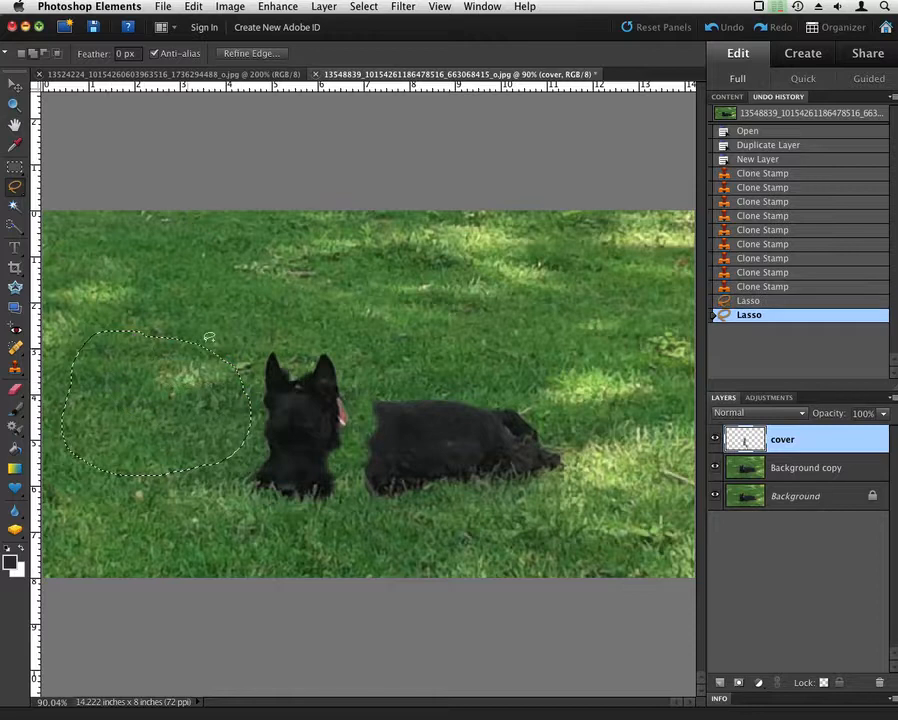
pyautogui.click(362, 7)
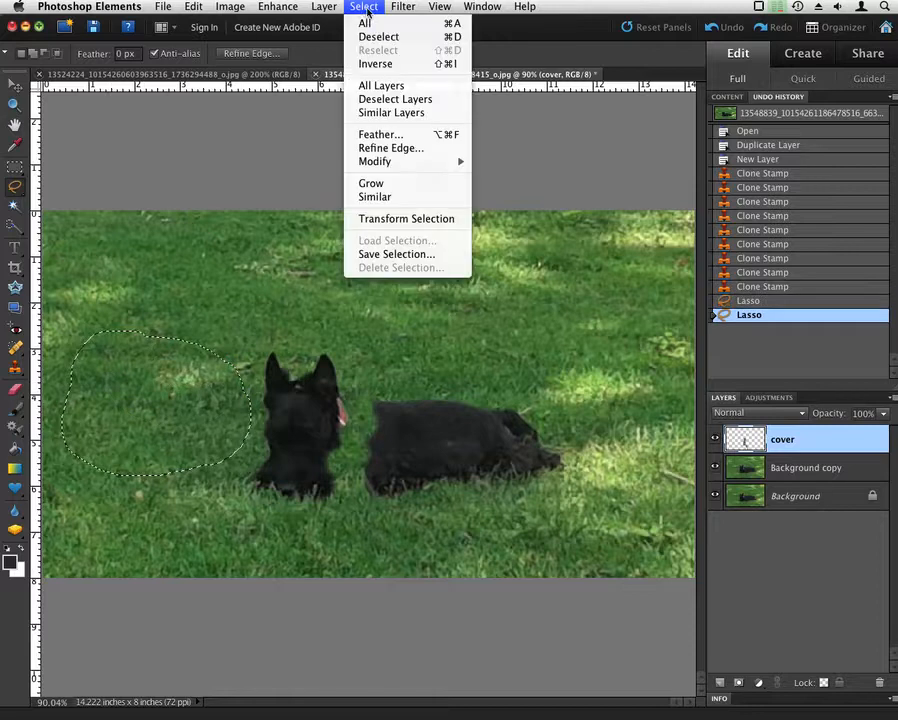
pyautogui.click(386, 134)
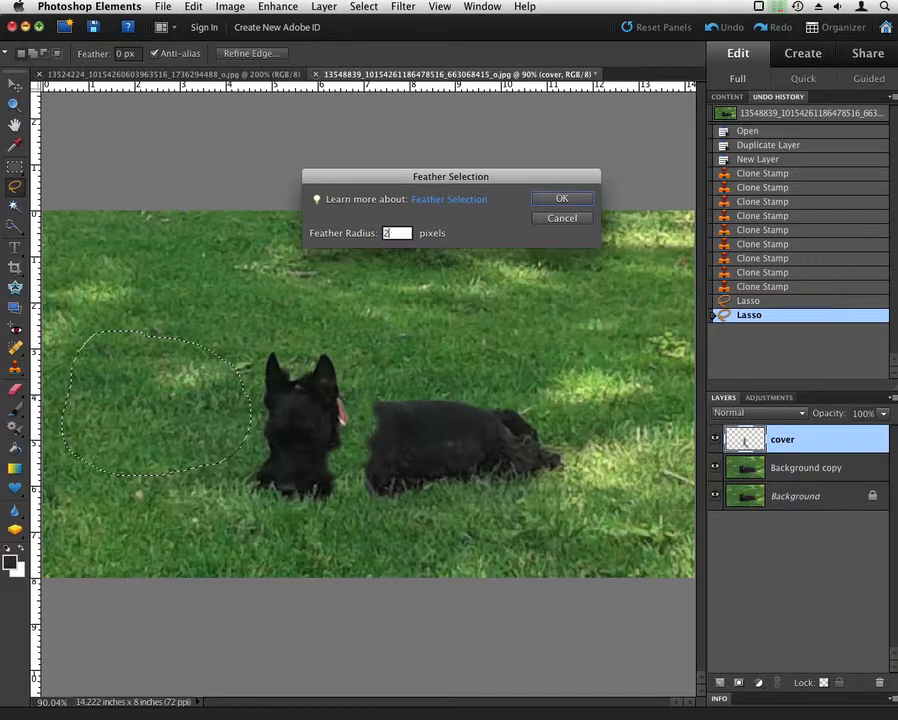
pyautogui.press('Return')
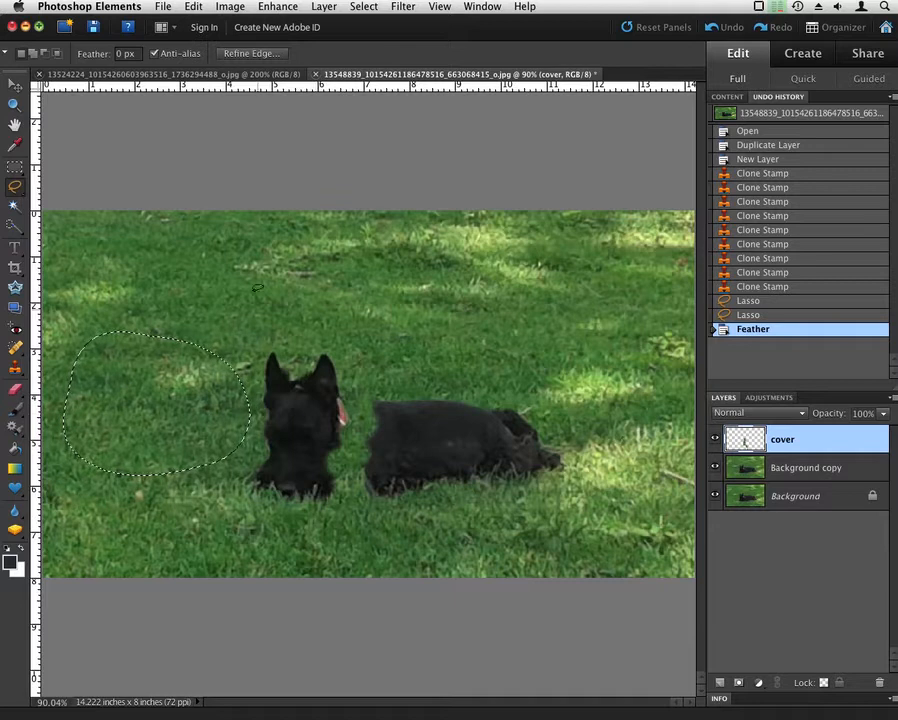
# Copy the selected grass merged, paste it as a new layer and move the patch over the dog's body.
pyautogui.click(191, 7)
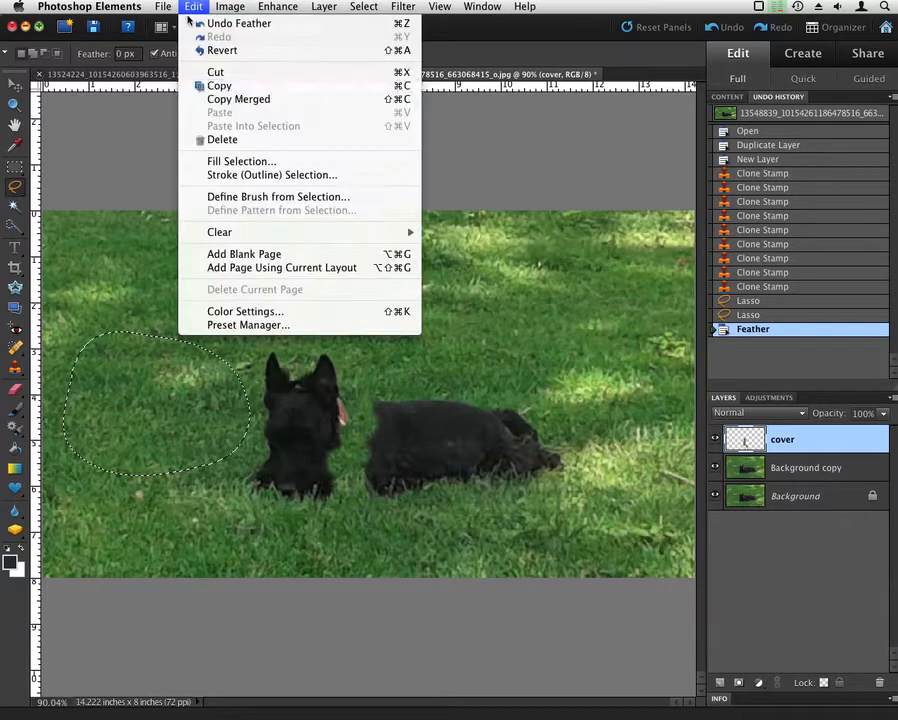
pyautogui.click(236, 100)
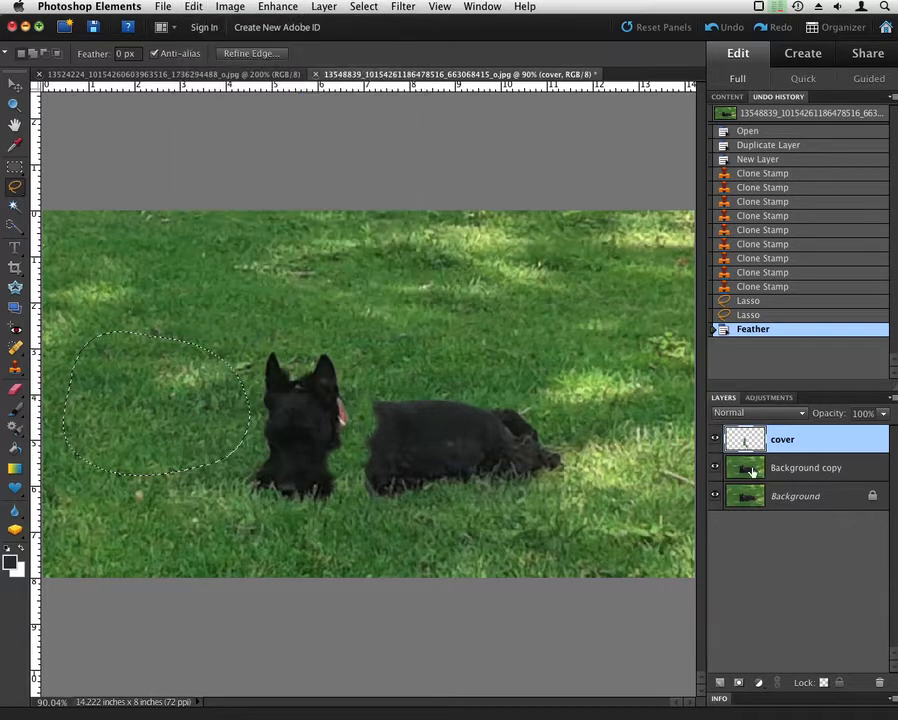
pyautogui.click(193, 7)
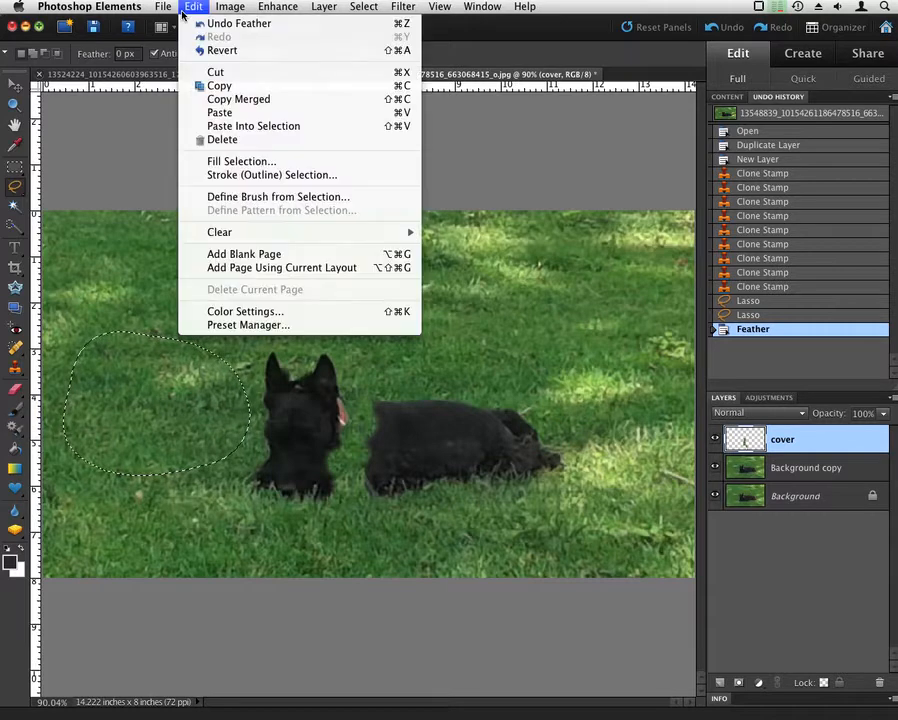
pyautogui.click(220, 112)
pyautogui.press('v')
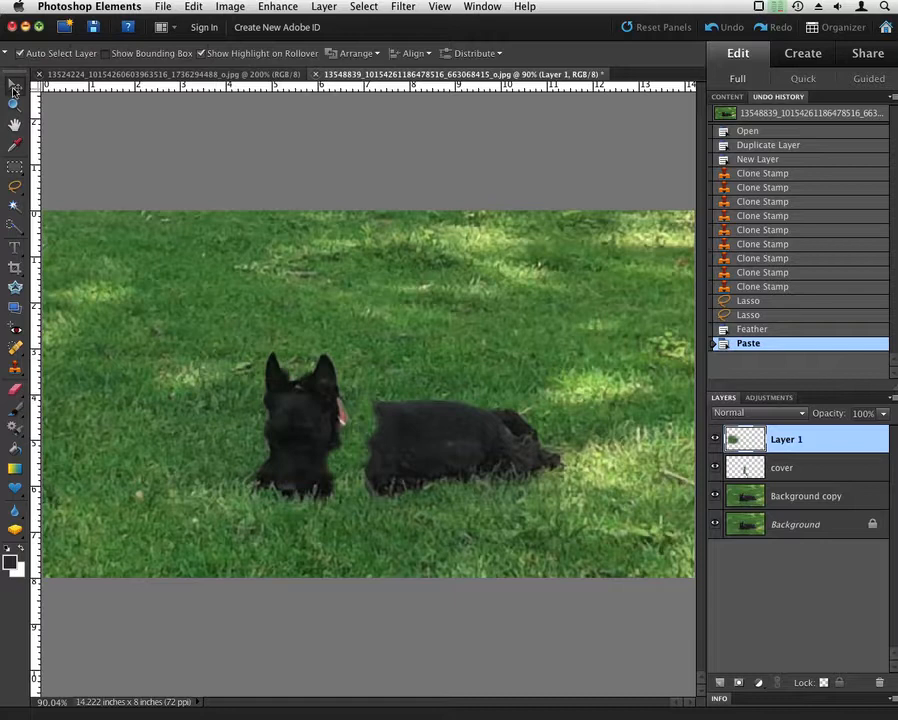
pyautogui.moveTo(226, 422); pyautogui.dragTo(511, 434)
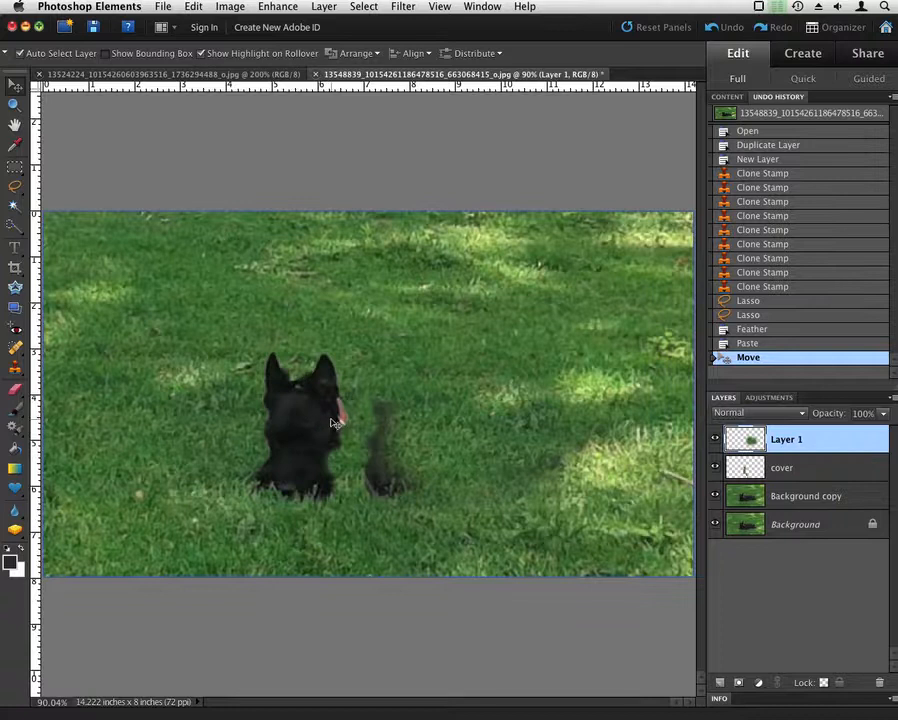
# Lasso a second large patch of clean grass in the photo's lower-left area and feather it by 10 pixels.
pyautogui.press('l')
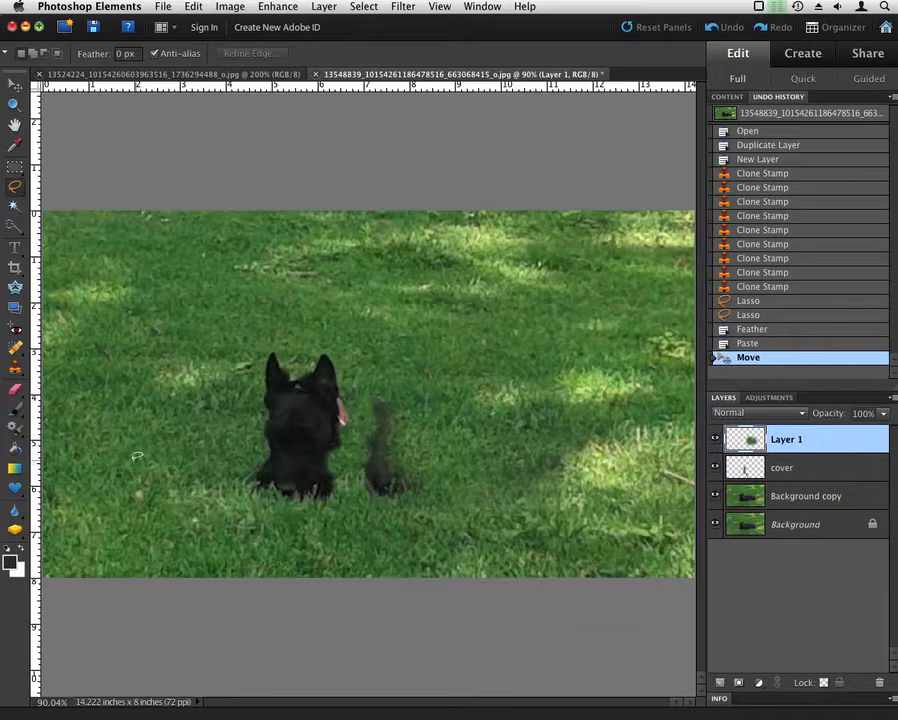
pyautogui.moveTo(84, 404)
pyautogui.mouseDown()
pyautogui.moveTo(70, 410)
pyautogui.moveTo(48, 492)
pyautogui.mouseUp()
pyautogui.moveTo(212, 456)
pyautogui.mouseDown()
pyautogui.moveTo(192, 394)
pyautogui.moveTo(122, 376)
pyautogui.moveTo(82, 403)
pyautogui.mouseUp()
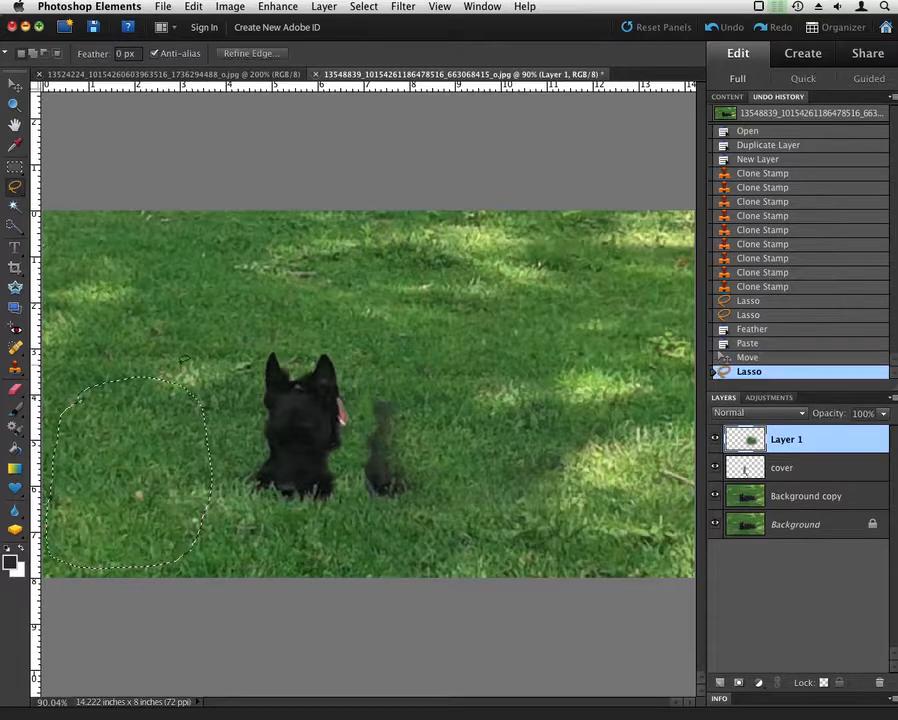
pyautogui.click(278, 6)
pyautogui.moveTo(365, 8)
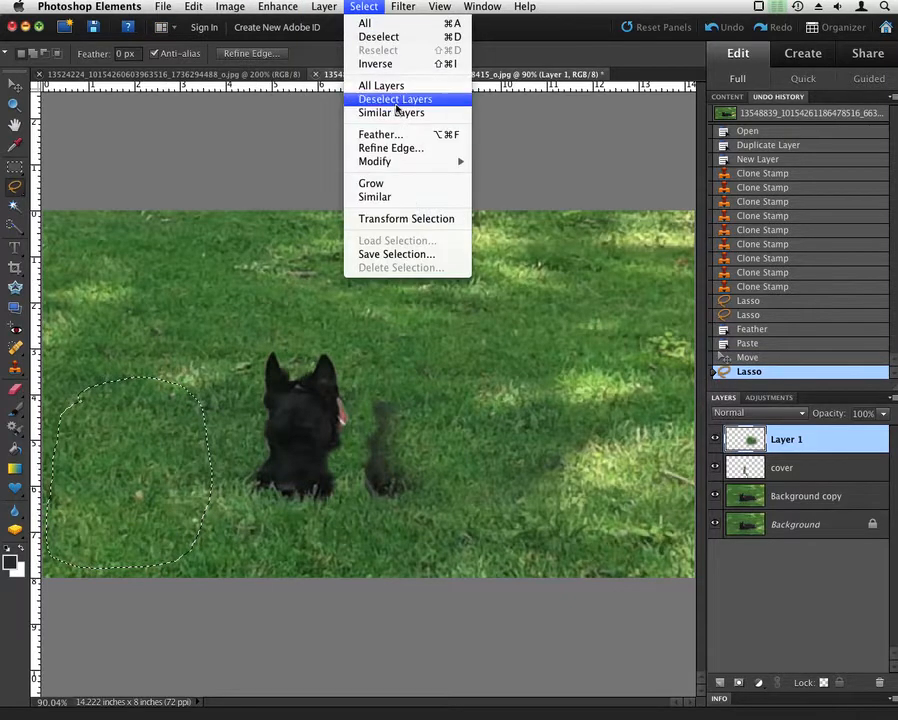
pyautogui.click(395, 136)
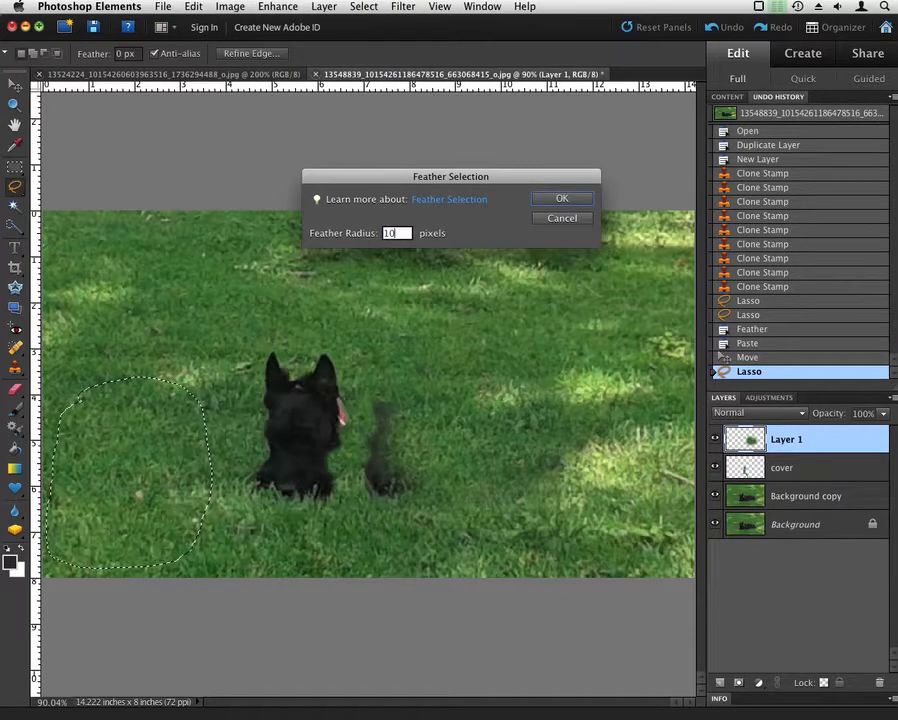
pyautogui.press('Return')
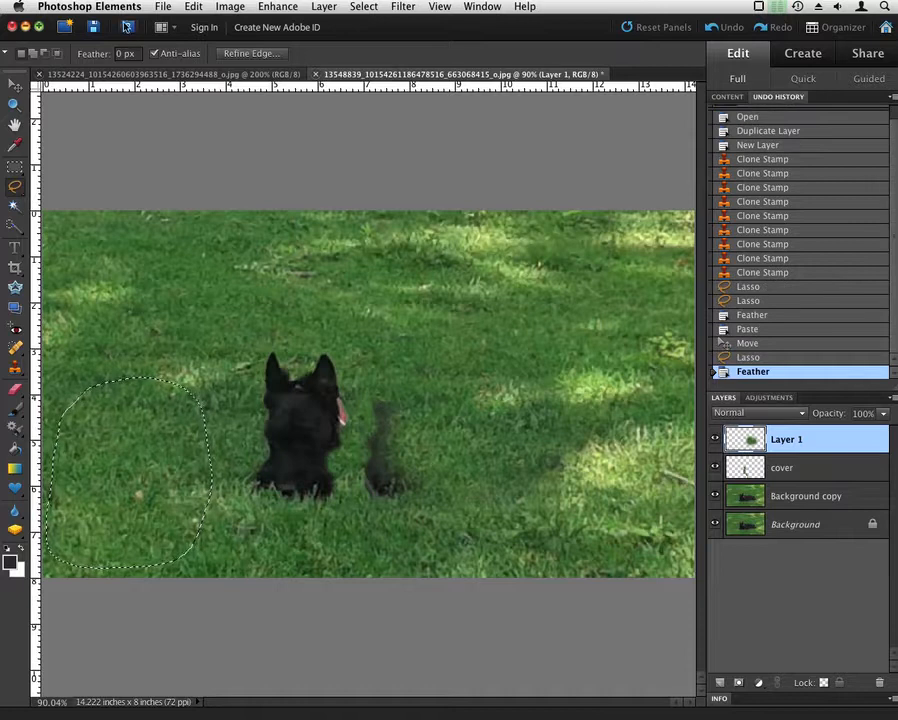
# Copy the second grass patch merged, paste it as a new layer and move it over the dog's chest and face.
pyautogui.click(162, 6)
pyautogui.moveTo(193, 6)
pyautogui.click(257, 101)
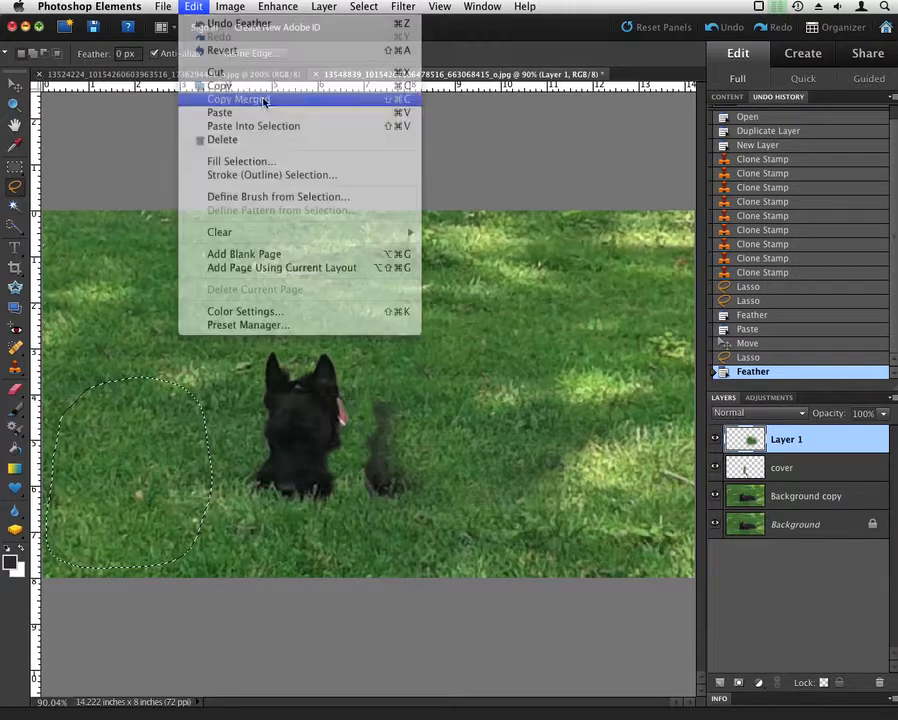
pyautogui.click(190, 6)
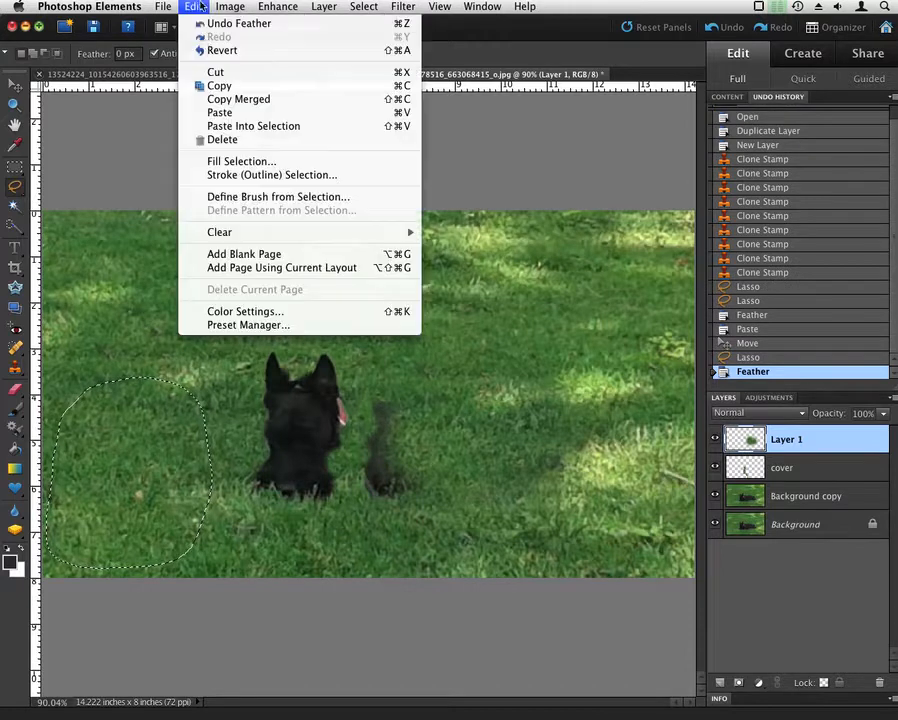
pyautogui.click(228, 99)
pyautogui.press('super+v')
pyautogui.press('v')
pyautogui.moveTo(100, 320)
pyautogui.mouseDown()
pyautogui.moveTo(220, 420)
pyautogui.moveTo(356, 455)
pyautogui.mouseUp()
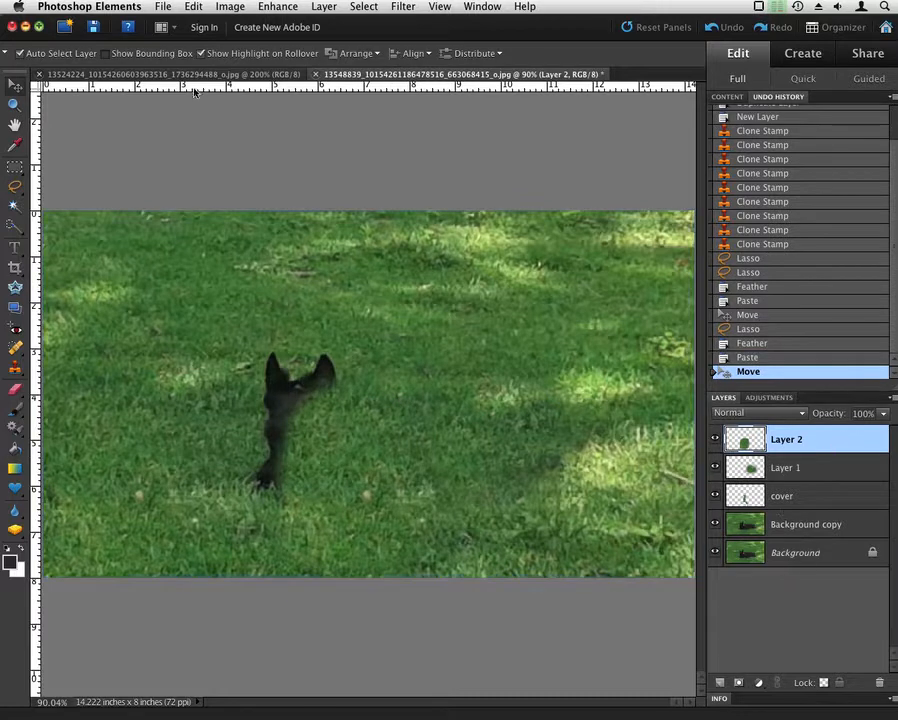
# Create a new layer named "finish" above the pasted grass patches.
pyautogui.click(324, 6)
pyautogui.moveTo(460, 23)
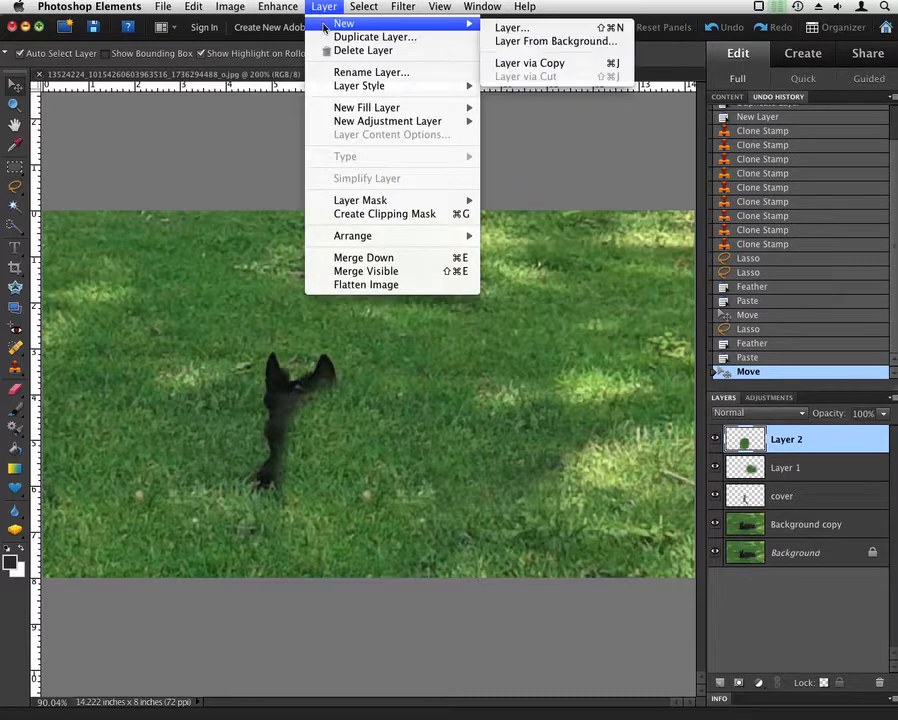
pyautogui.click(505, 28)
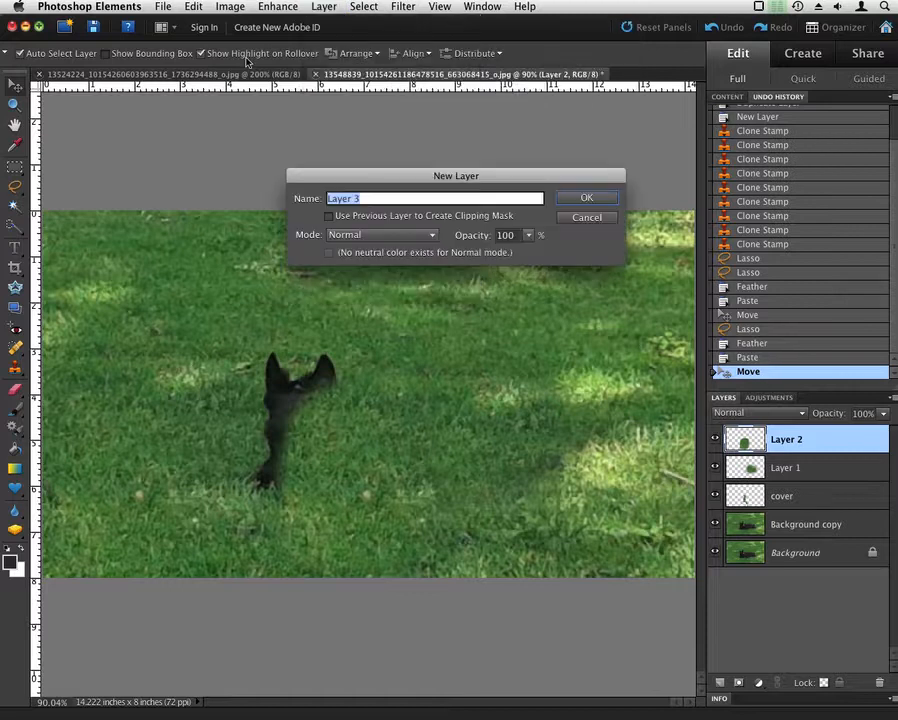
pyautogui.write('finish')
pyautogui.press('Return')
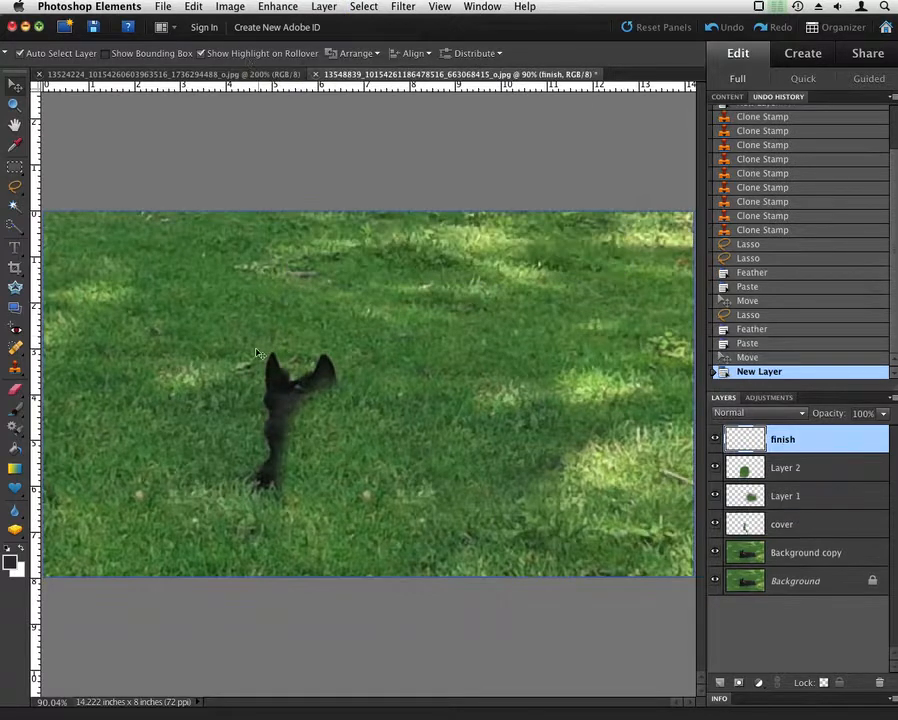
# Choose the Clone Stamp, undo the stray dab and enlarge the soft brush to 125 px.
pyautogui.press('s')
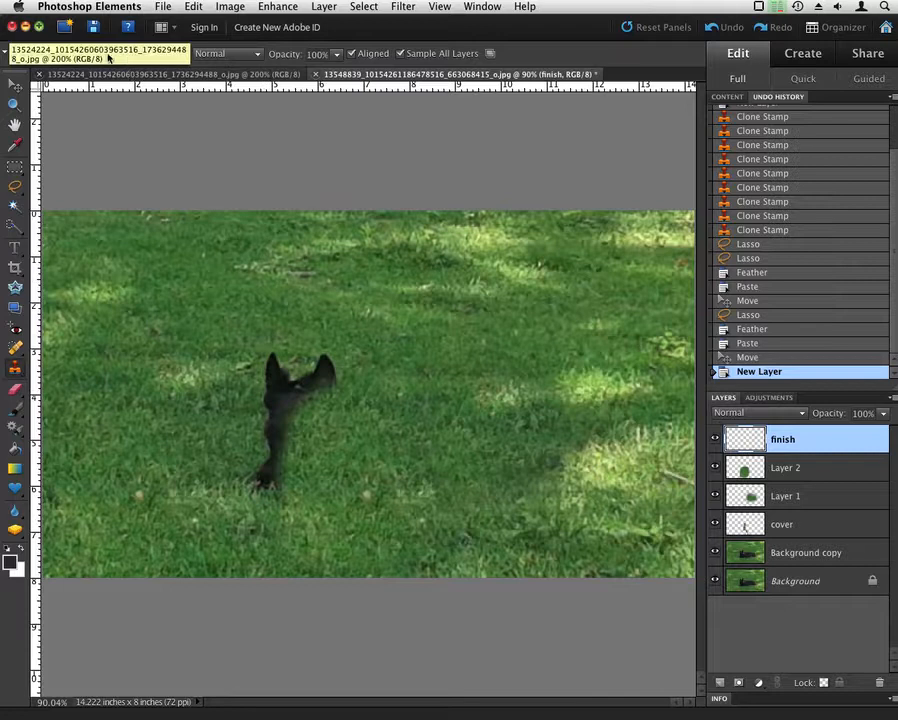
pyautogui.click(90, 98)
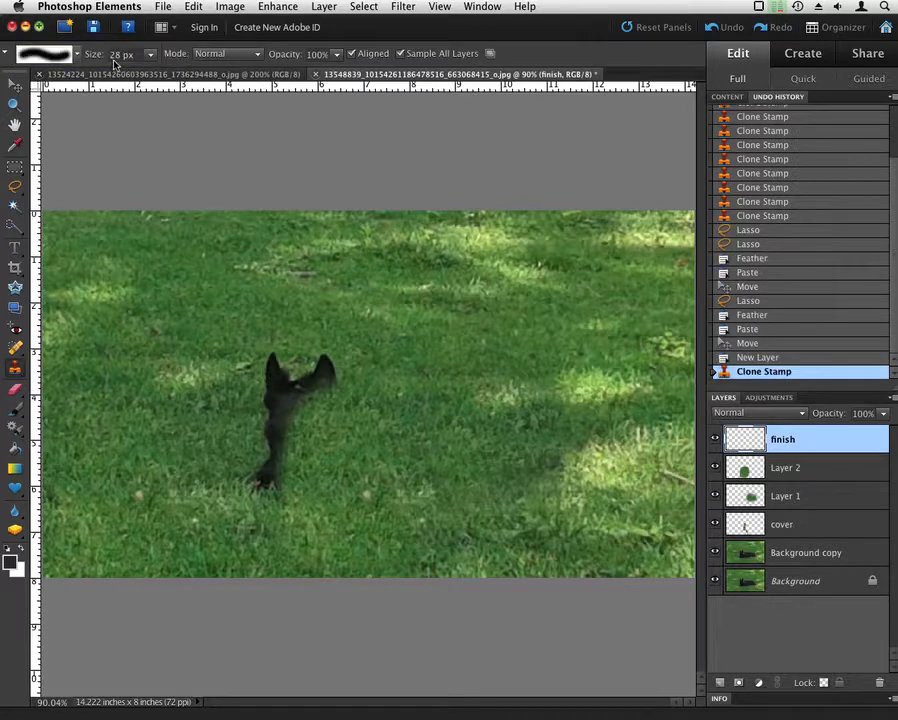
pyautogui.click(773, 357)
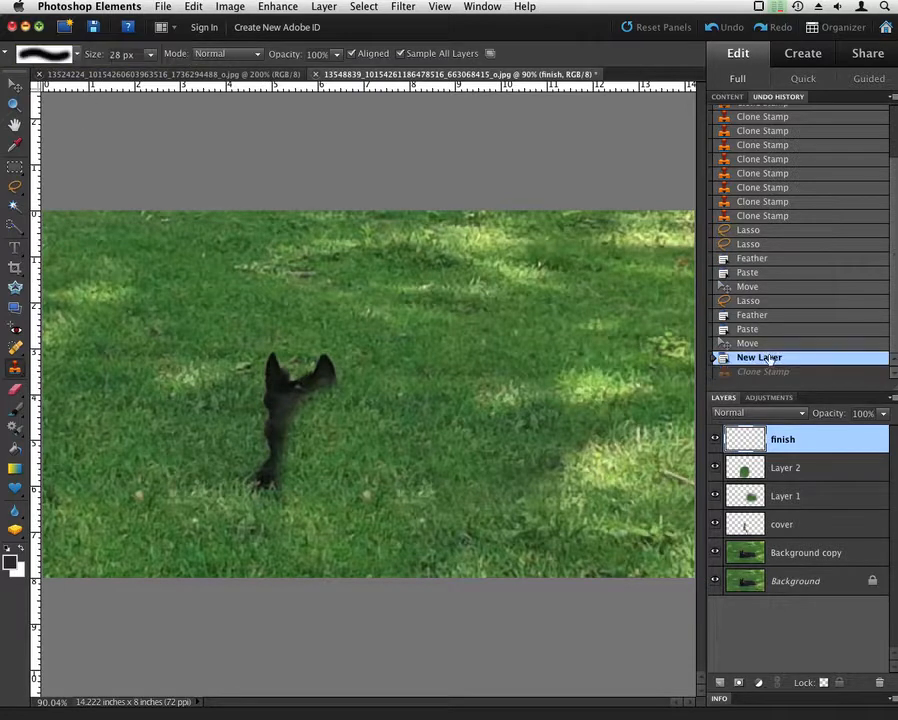
pyautogui.click(151, 56)
pyautogui.moveTo(150, 72); pyautogui.dragTo(169, 74)
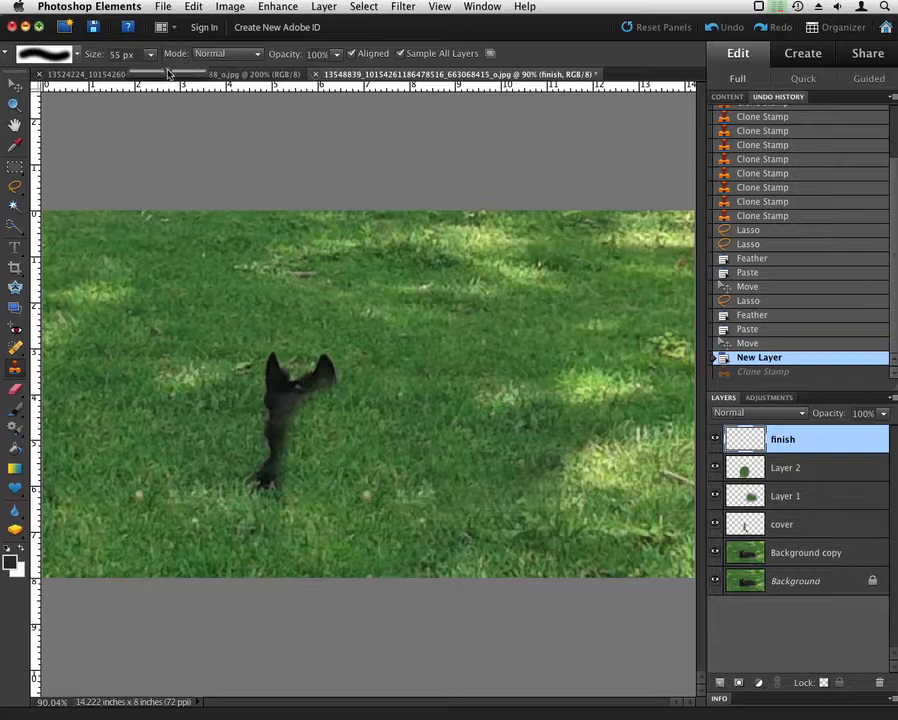
pyautogui.moveTo(172, 73)
pyautogui.mouseDown()
pyautogui.moveTo(184, 74)
pyautogui.moveTo(175, 75)
pyautogui.mouseUp()
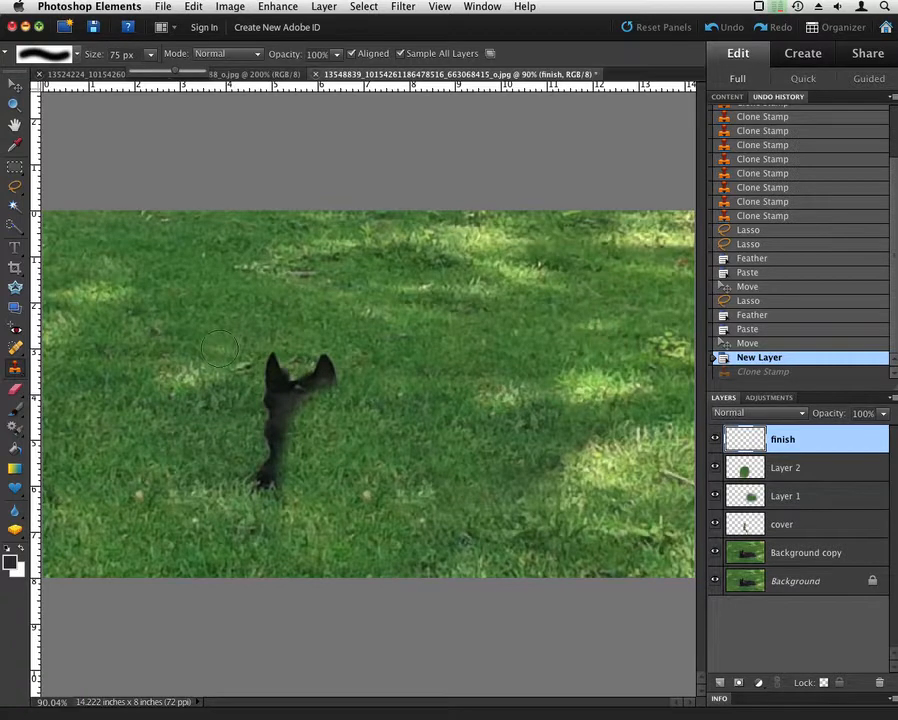
pyautogui.press('[')
pyautogui.press(']')
pyautogui.press(']')
pyautogui.press(']')
pyautogui.press(']')
pyautogui.press(']')
pyautogui.press(']')
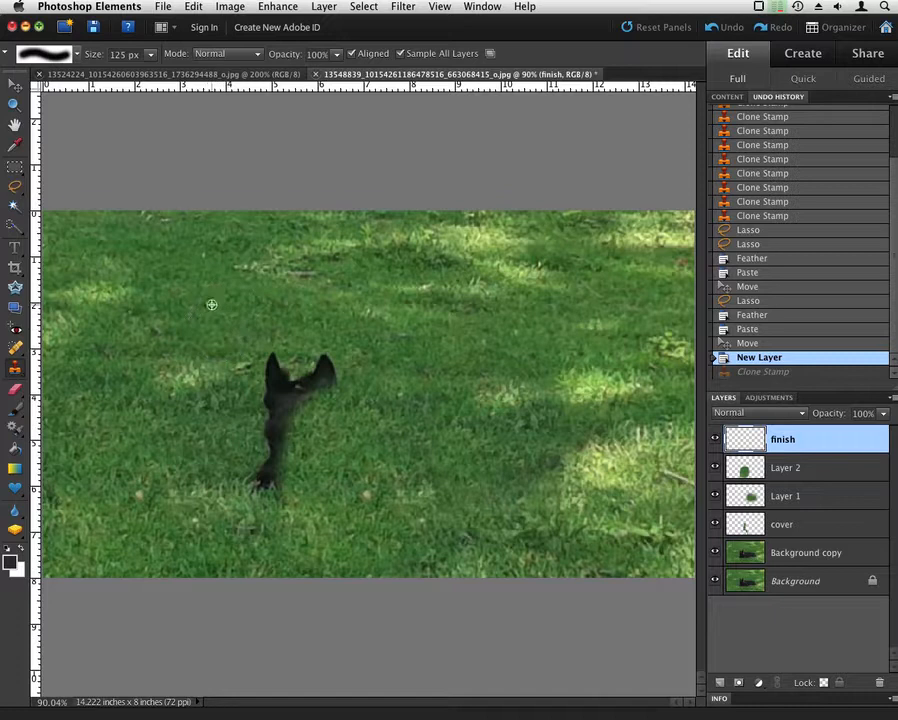
# Clone grass from above and beside the head over the dog's ears and the remaining dark strip of its front.
pyautogui.keyDown('alt'); pyautogui.click(199, 307); pyautogui.keyUp('alt')
pyautogui.moveTo(313, 372); pyautogui.dragTo(278, 379)
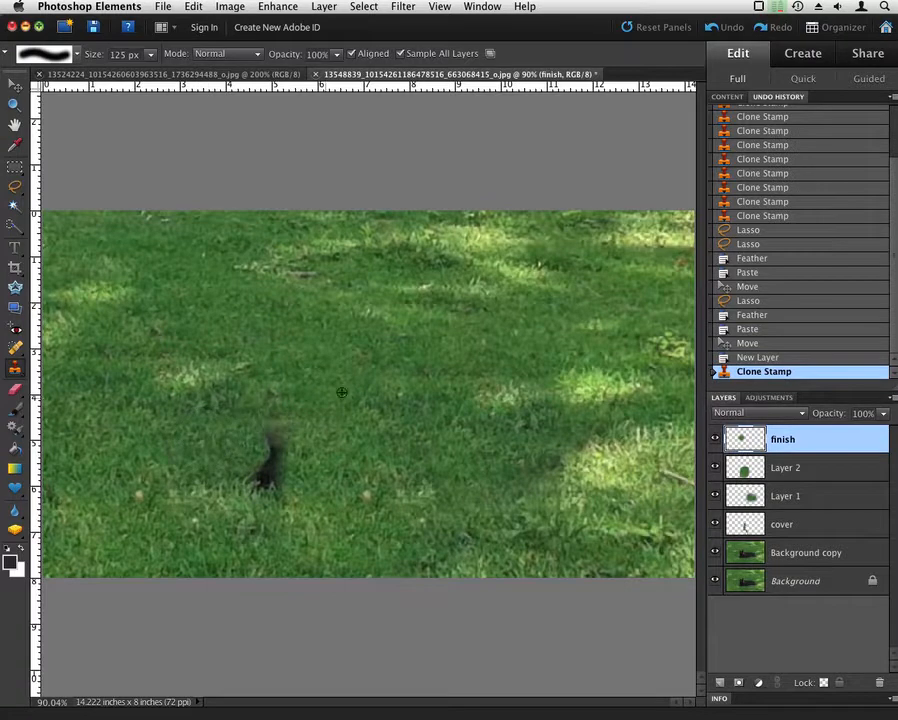
pyautogui.moveTo(253, 477)
pyautogui.mouseDown()
pyautogui.moveTo(294, 439)
pyautogui.moveTo(268, 420)
pyautogui.moveTo(286, 412)
pyautogui.moveTo(436, 374)
pyautogui.mouseUp()
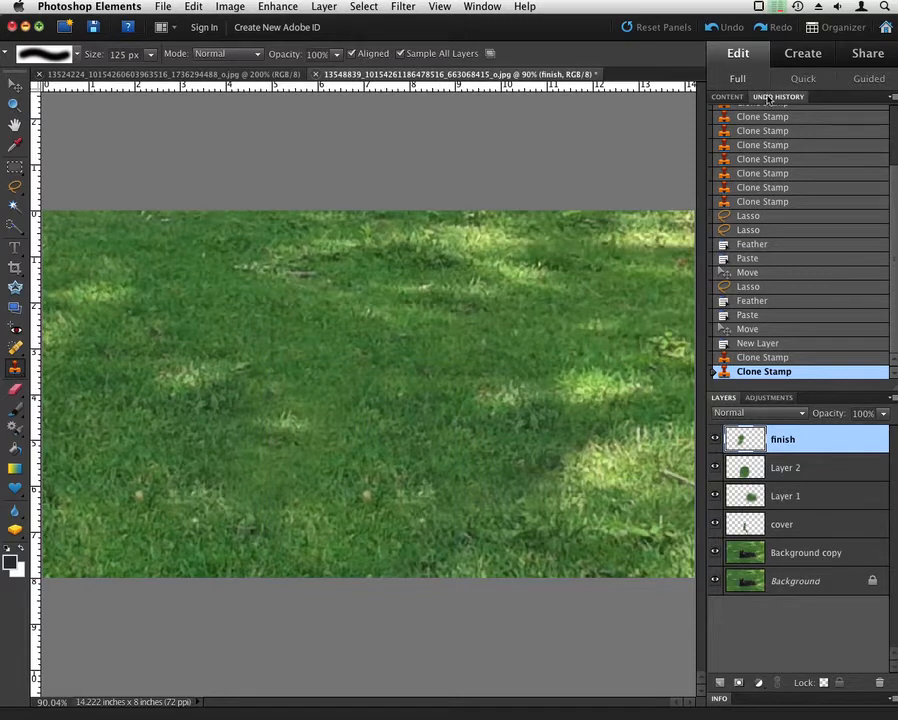
# Close the Content panel grouped with Undo History.
pyautogui.click(728, 96)
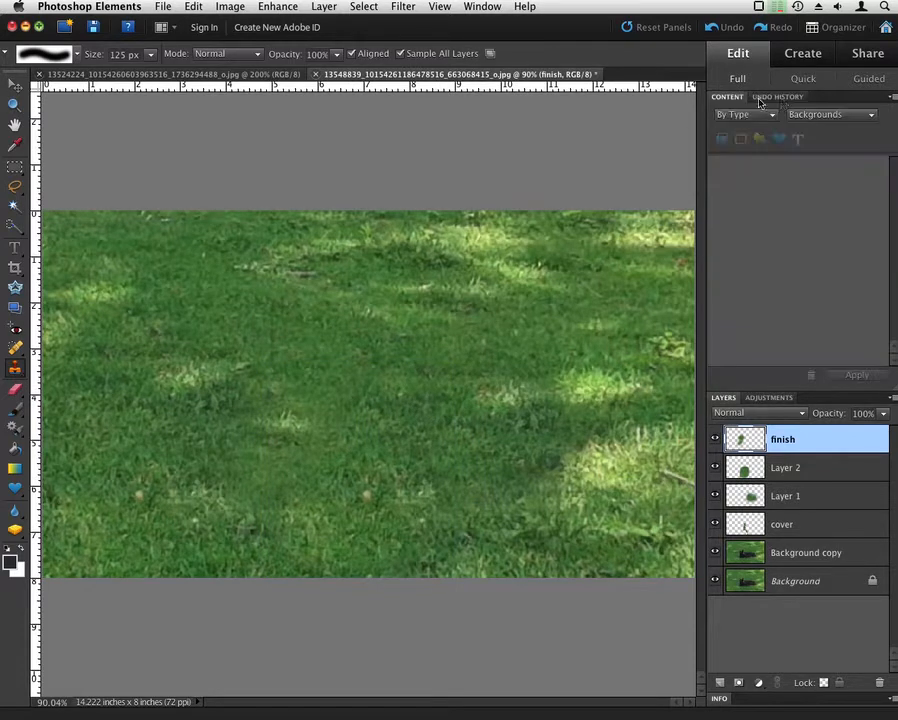
pyautogui.click(777, 96)
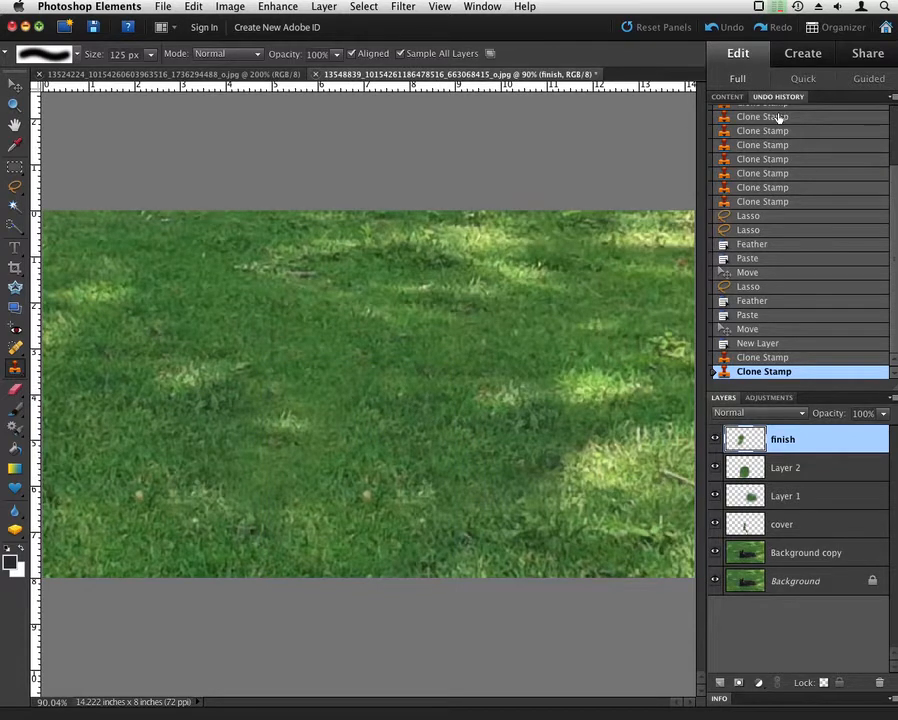
pyautogui.click(729, 97)
pyautogui.click(893, 99)
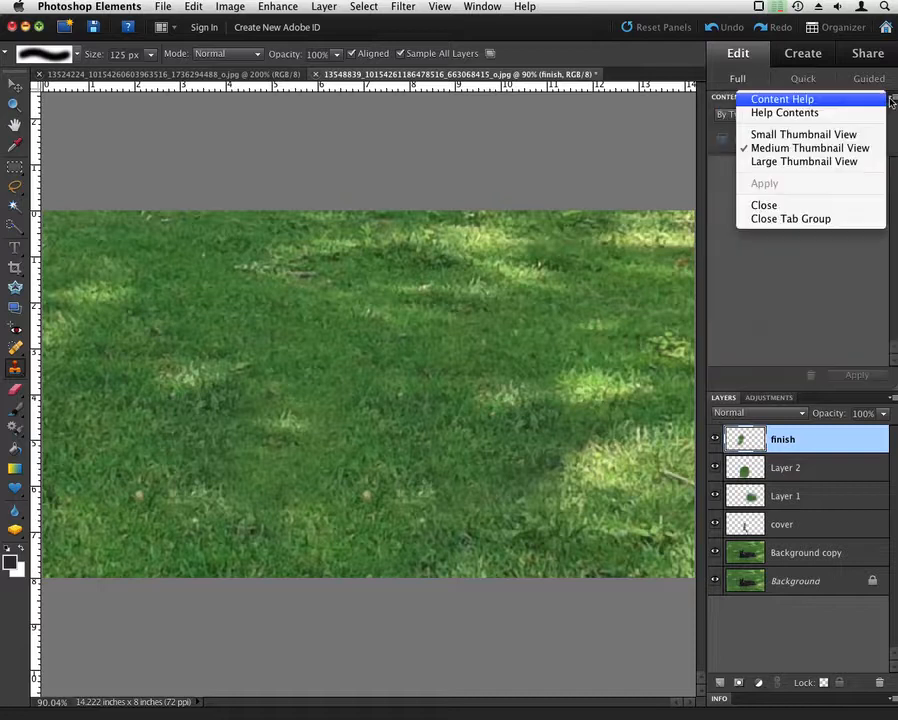
pyautogui.click(806, 204)
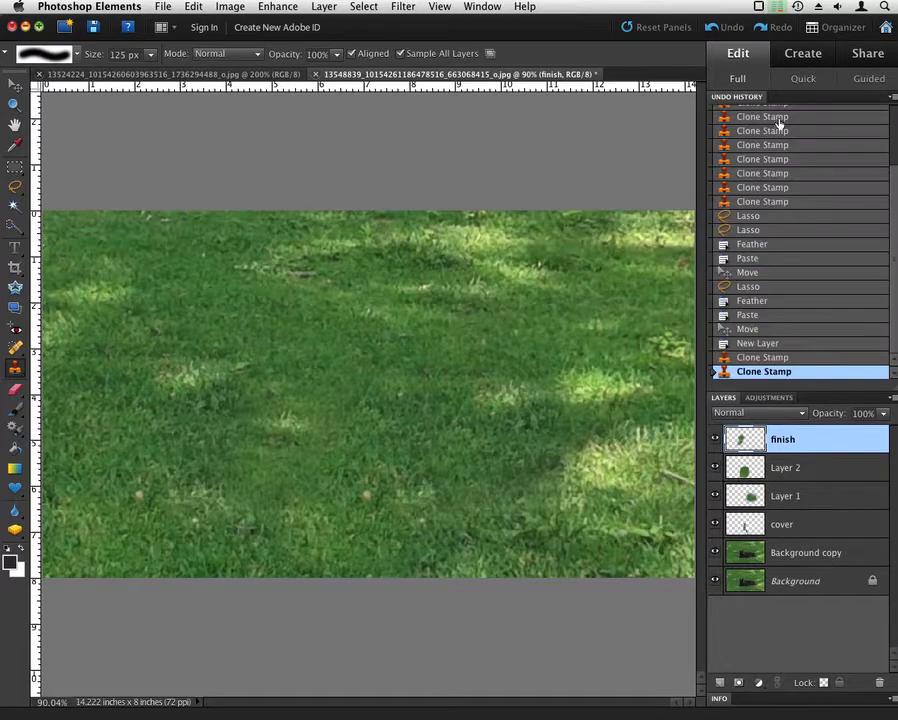
# Revert the last clone stroke and clone grass over the dog's remaining dark strip again.
pyautogui.click(750, 360)
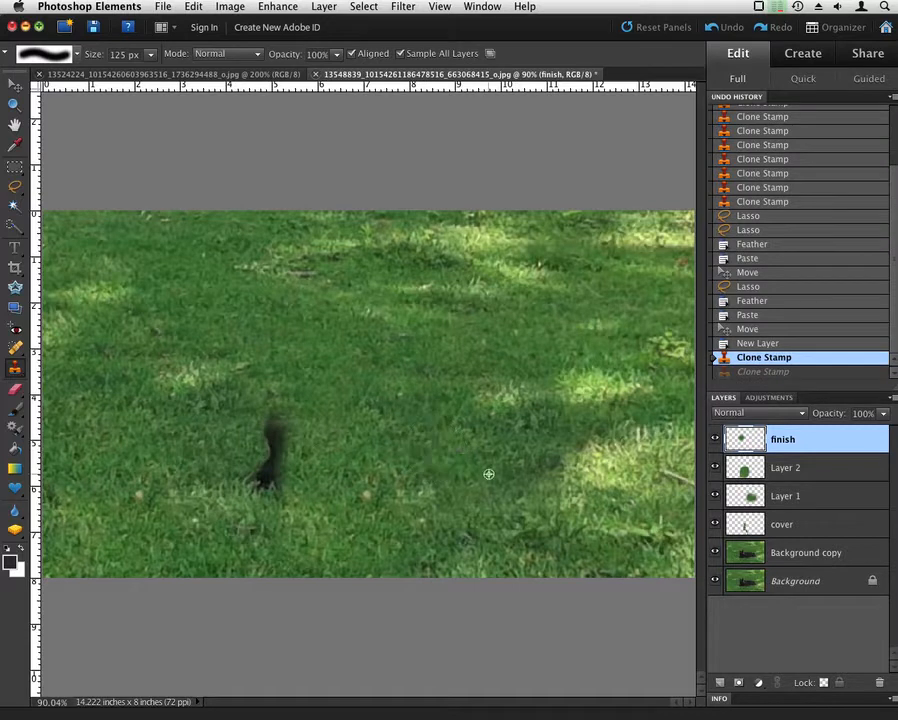
pyautogui.moveTo(265, 490)
pyautogui.mouseDown()
pyautogui.moveTo(266, 457)
pyautogui.moveTo(277, 425)
pyautogui.mouseUp()
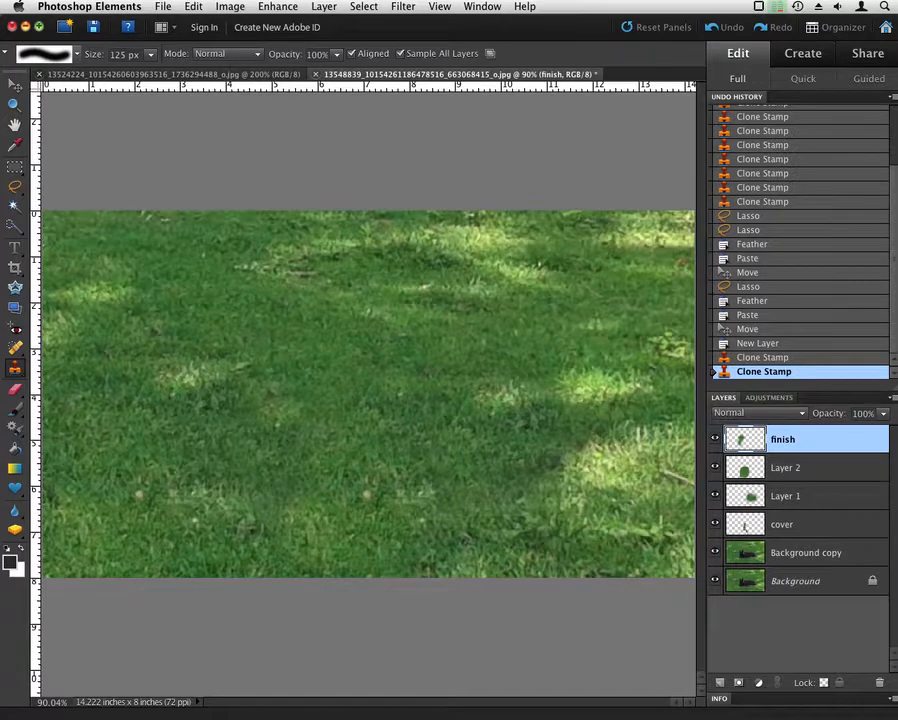
pyautogui.click(892, 399)
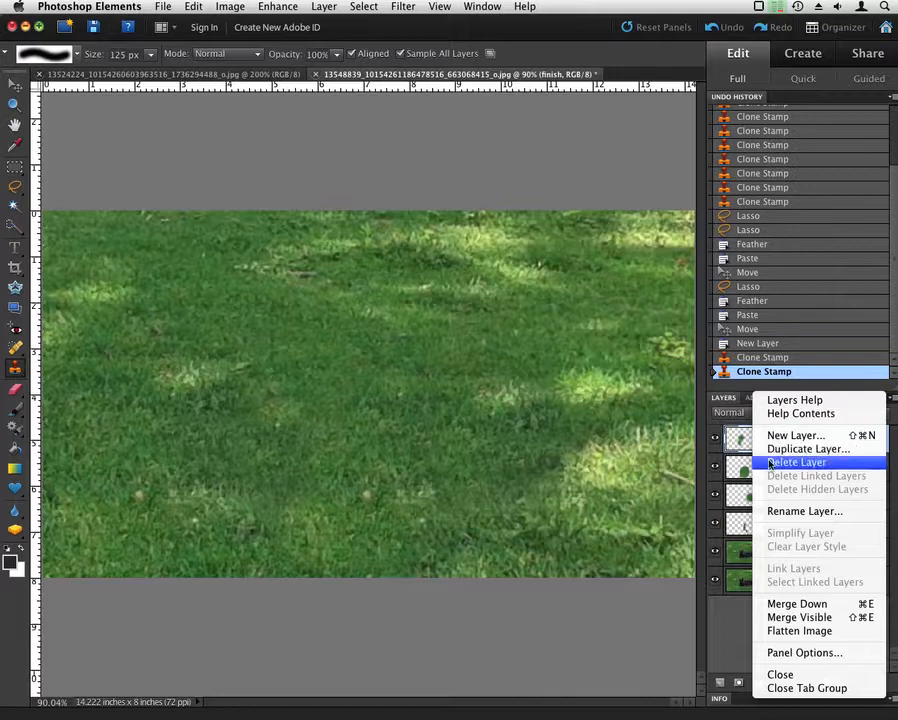
pyautogui.click(731, 603)
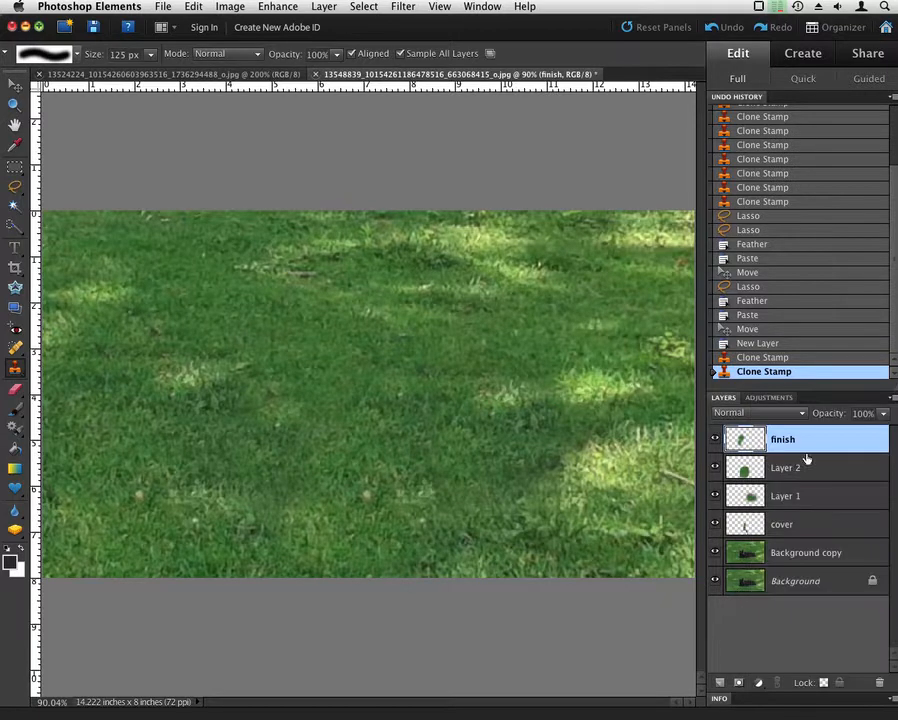
# Rename the three upper layers, from the topmost down, as "cover finish", "cover Layer 2" and "cover Layer 1".
pyautogui.doubleClick(783, 441)
pyautogui.write('cover')
pyautogui.press('Return')
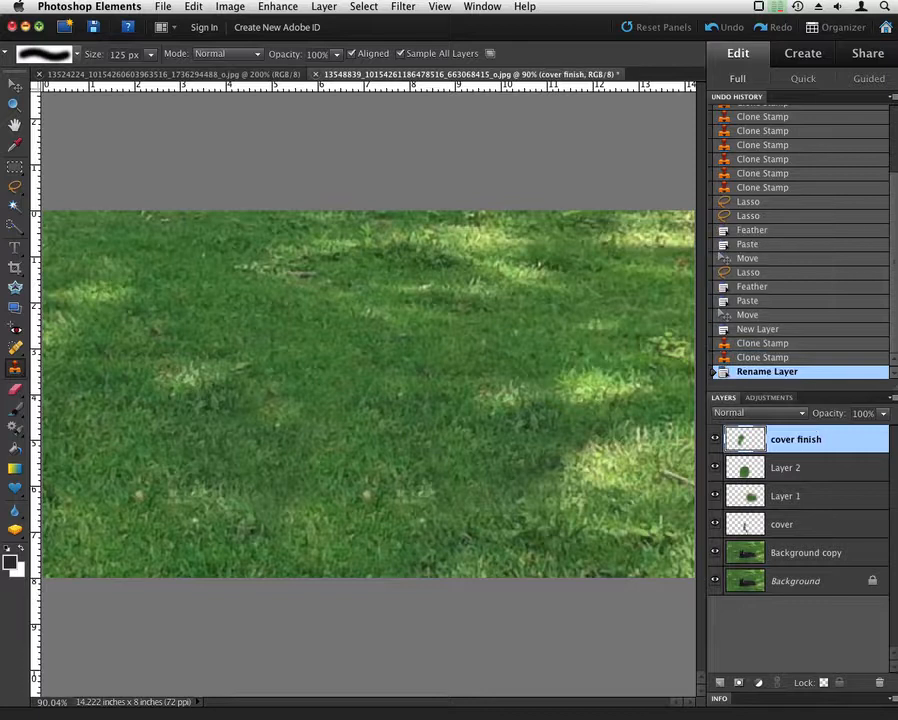
pyautogui.doubleClick(783, 468)
pyautogui.write('cover')
pyautogui.press('Return')
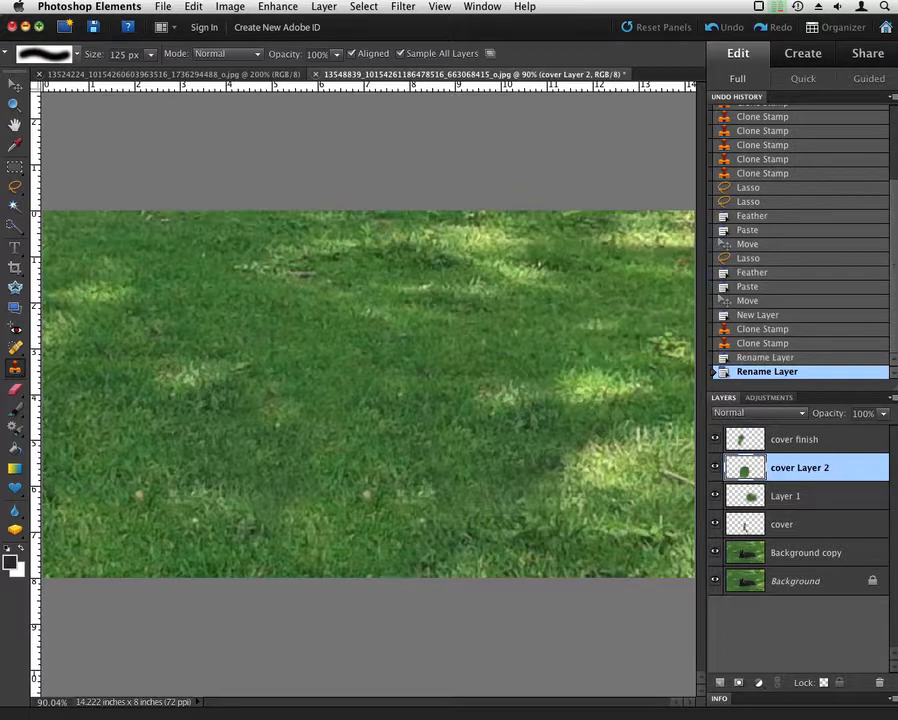
pyautogui.doubleClick(780, 497)
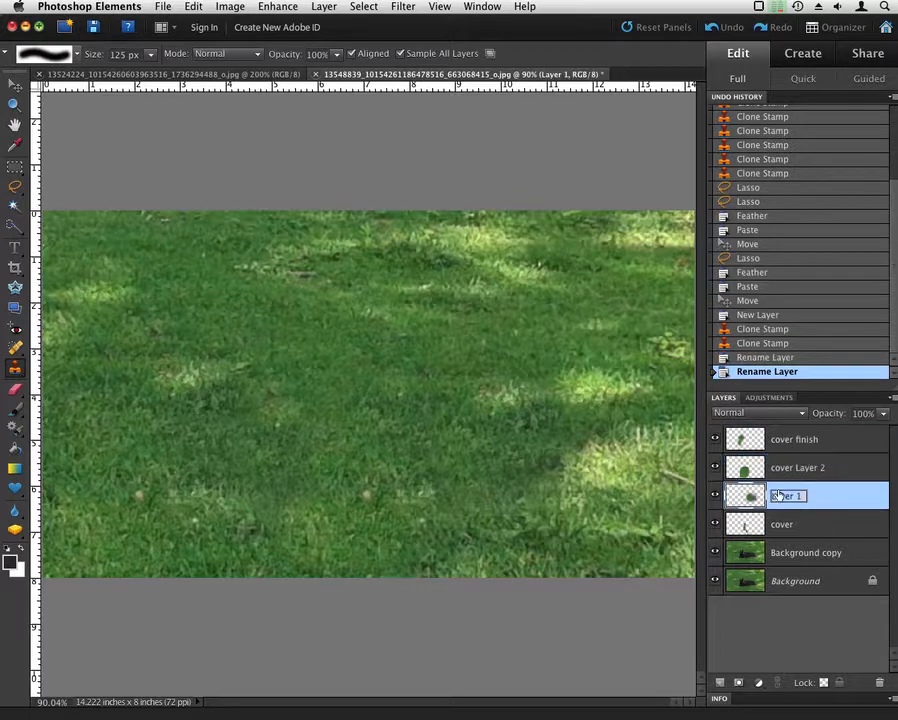
pyautogui.write('cover')
pyautogui.press('Return')
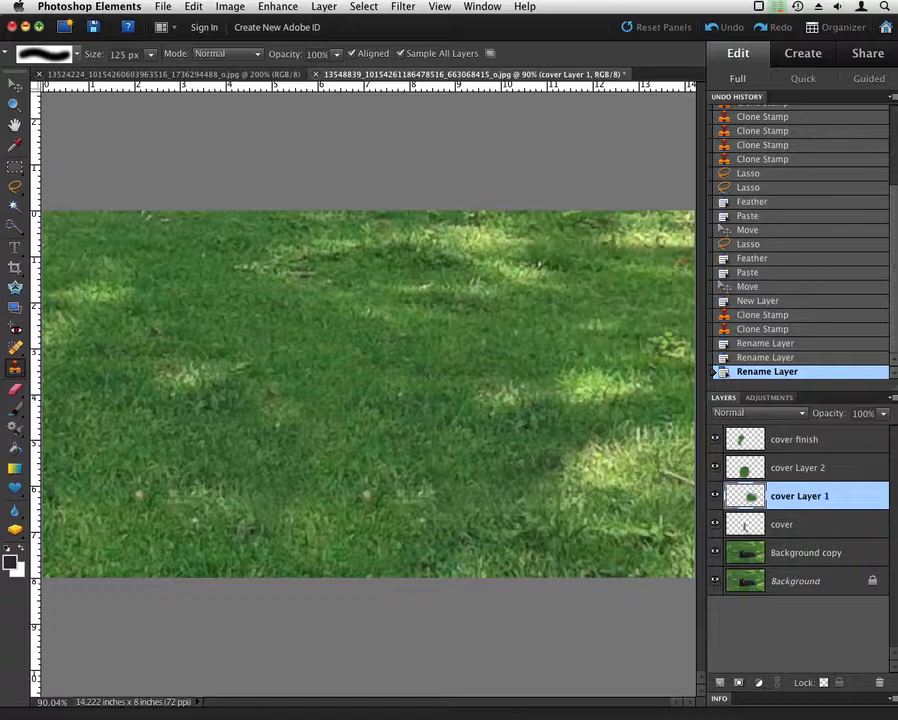
# Prepare a TIFF save with layers under the name "target-r1" and exclude it from the Elements Organizer.
pyautogui.click(163, 7)
pyautogui.click(198, 123)
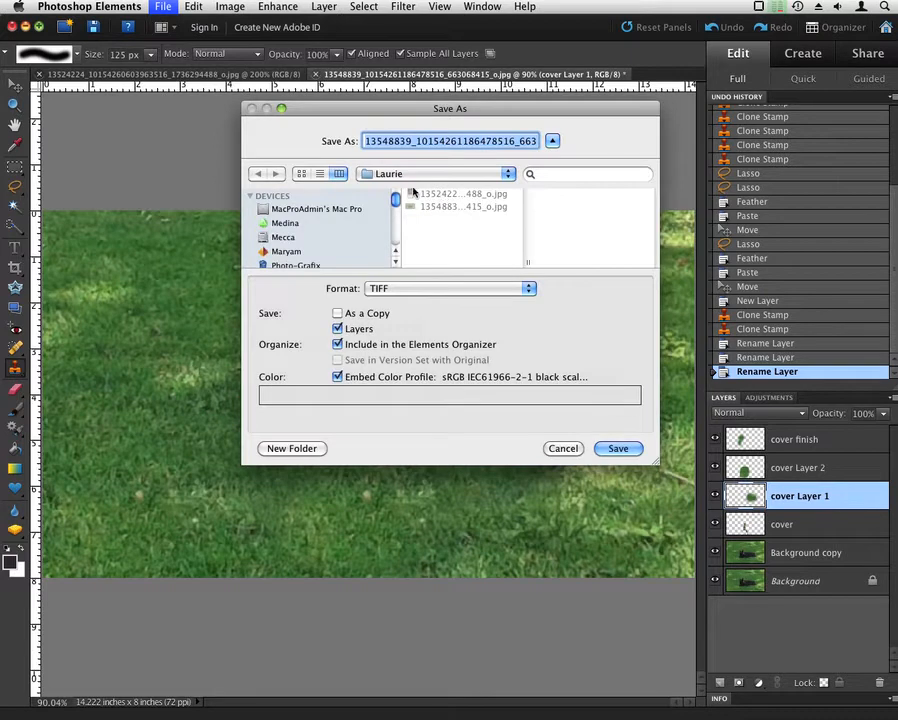
pyautogui.write('target-')
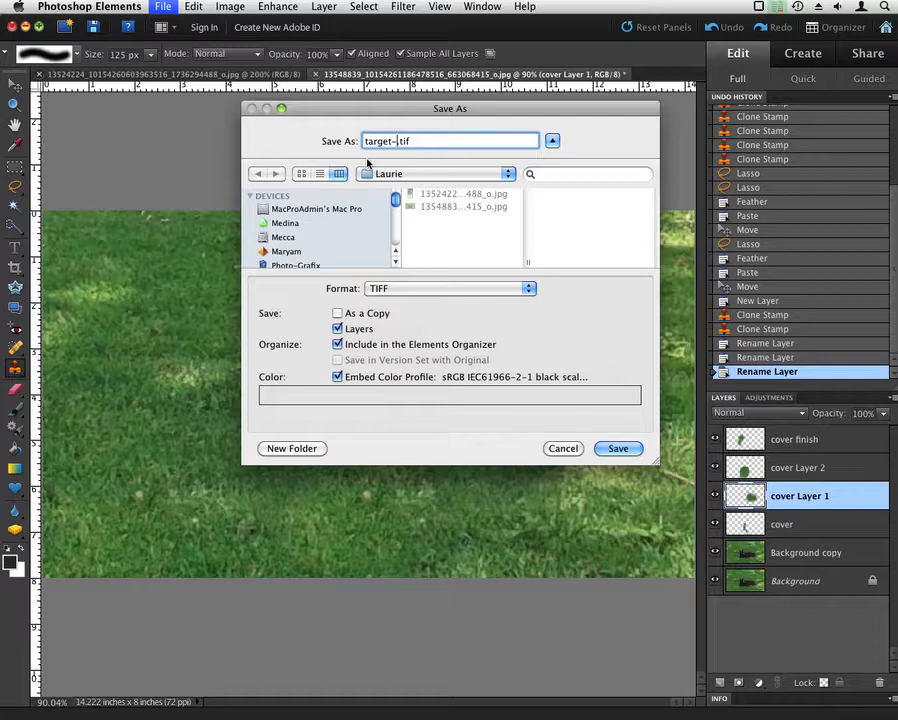
pyautogui.write('r1')
pyautogui.click(379, 347)
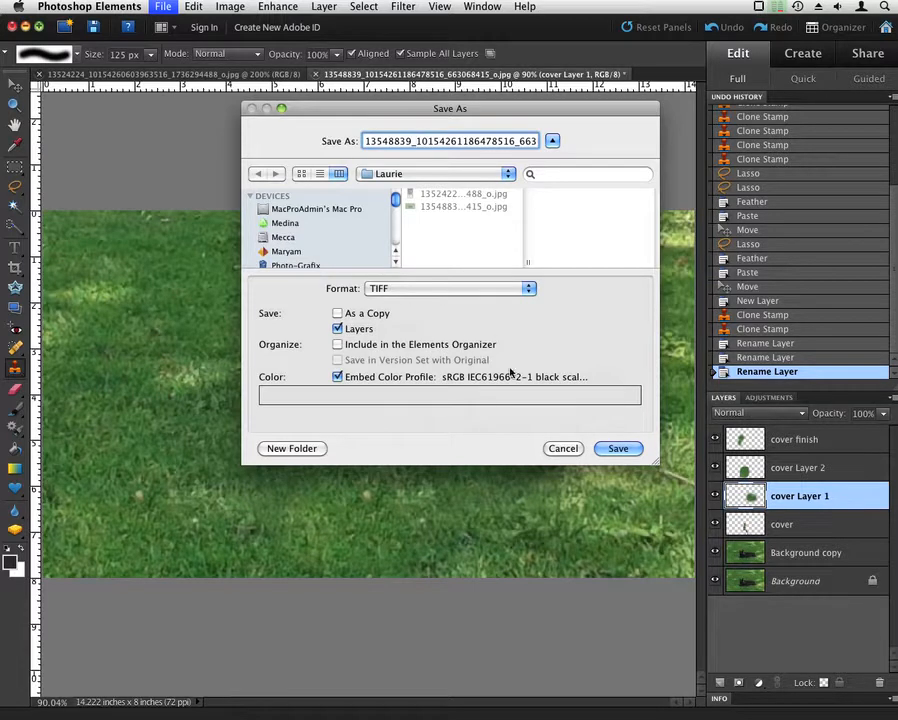
# Try to save the layered TIFF in the original photo's folder with LZW compression.
pyautogui.click(619, 449)
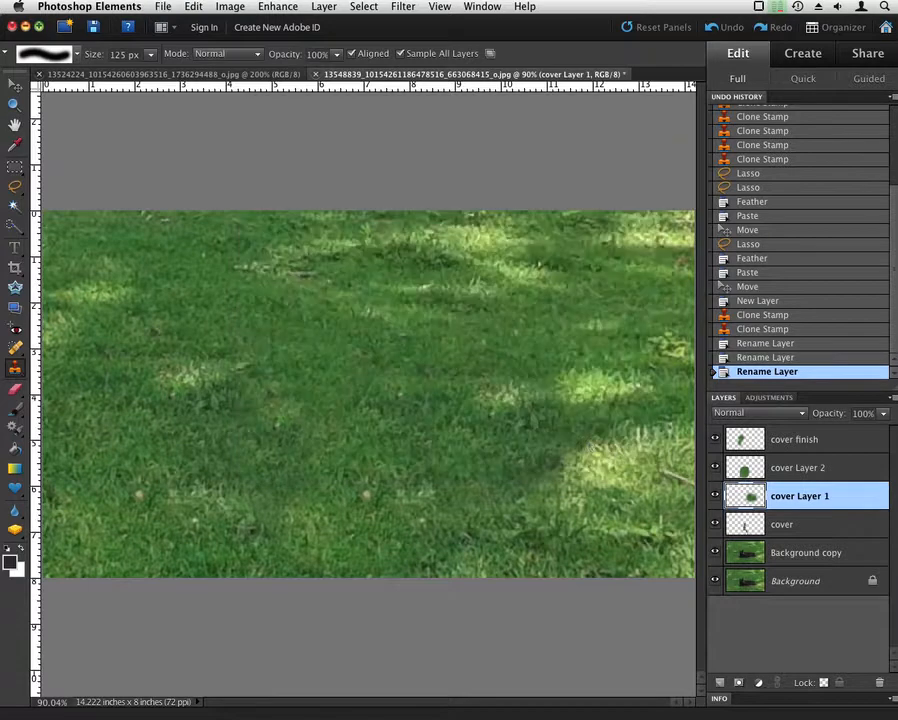
pyautogui.moveTo(0, 190); pyautogui.dragTo(467, 206)
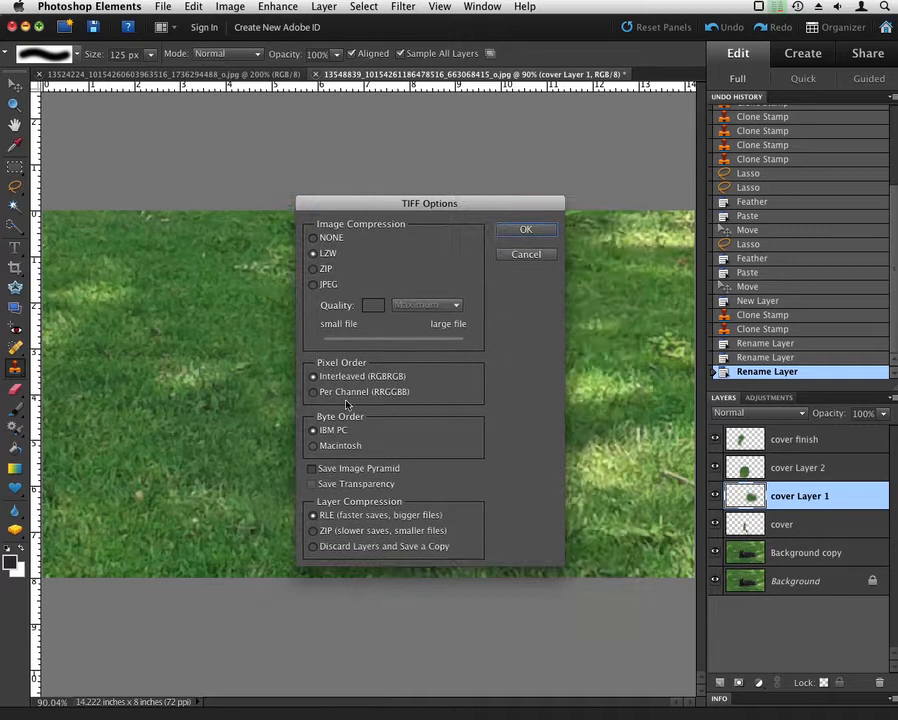
pyautogui.click(525, 229)
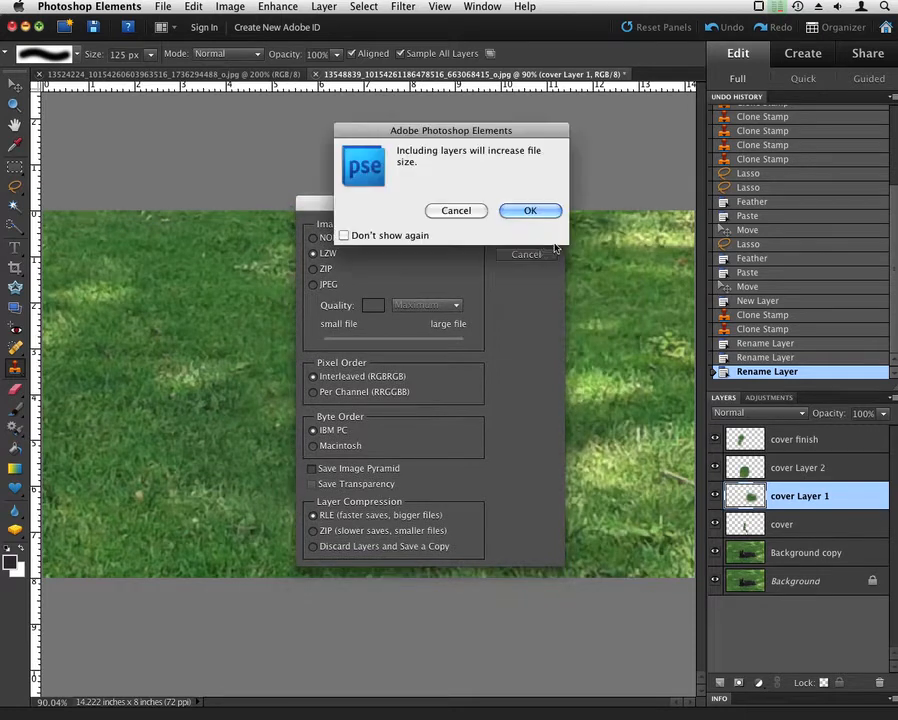
pyautogui.click(526, 210)
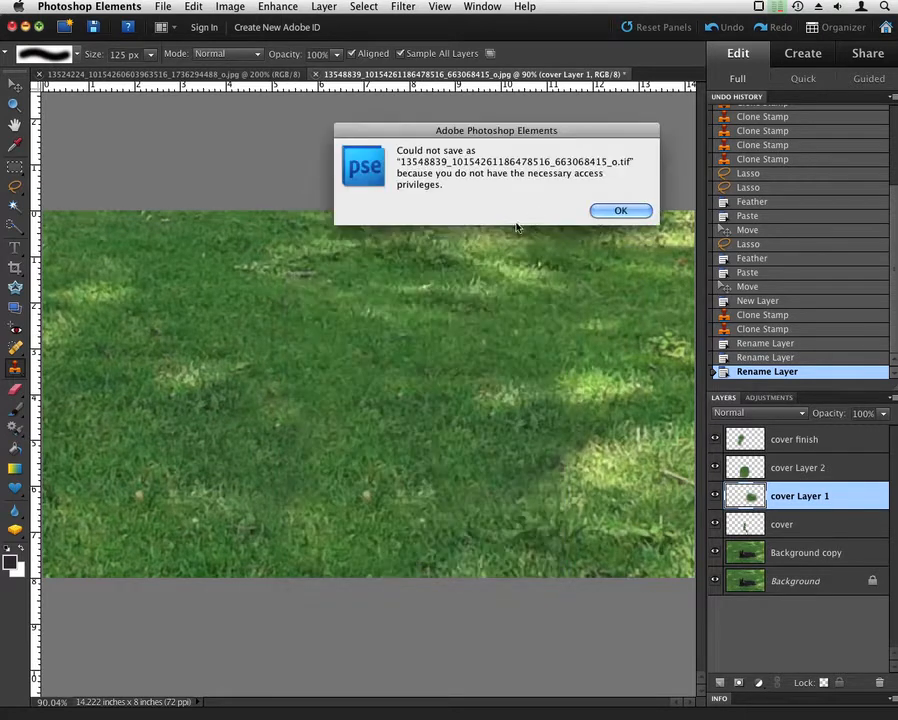
pyautogui.click(616, 211)
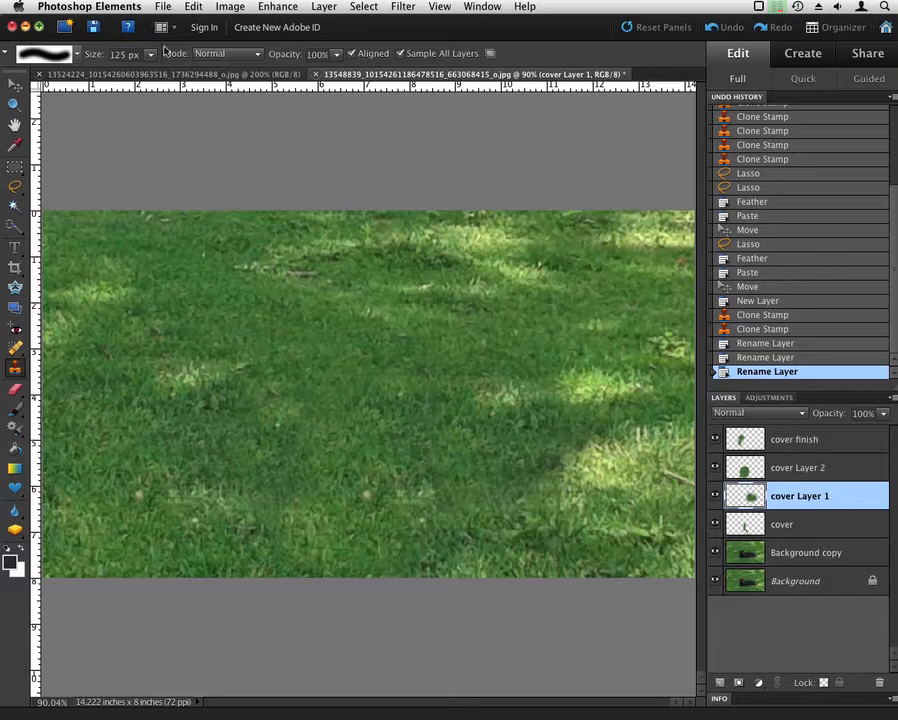
# Save the image with its layers to the Desktop as "laurie-target-r1.tif", using LZW image compression and RLE layer compression.
pyautogui.click(163, 9)
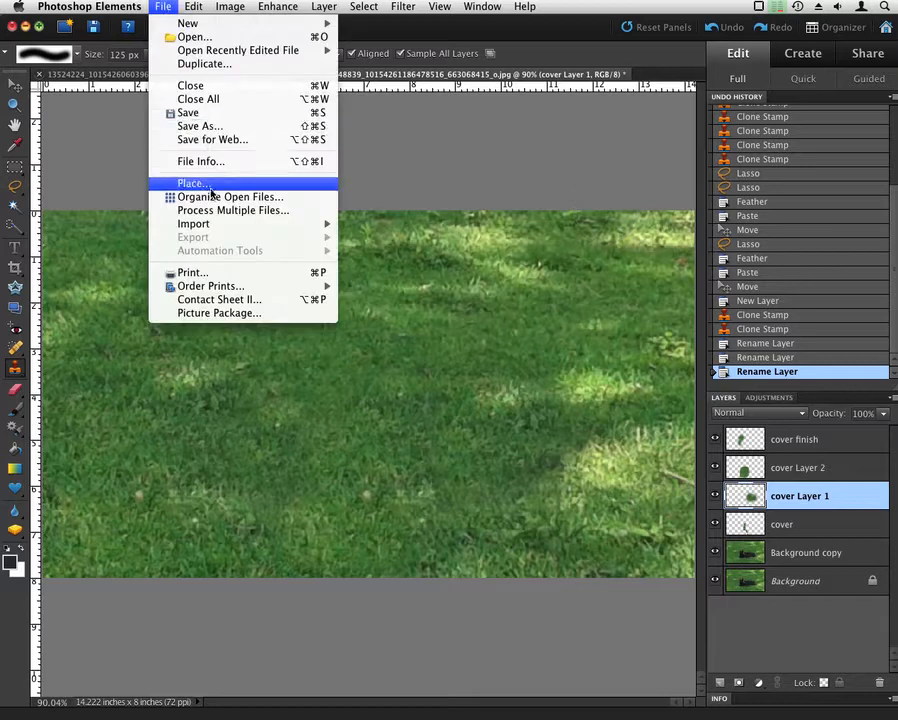
pyautogui.click(205, 126)
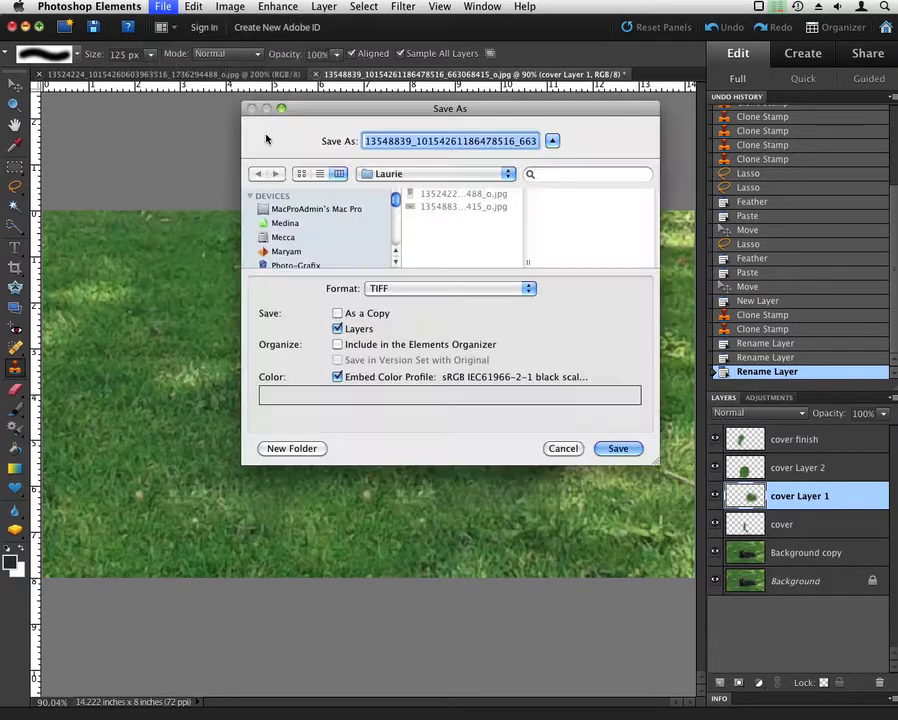
pyautogui.click(440, 177)
pyautogui.click(436, 186)
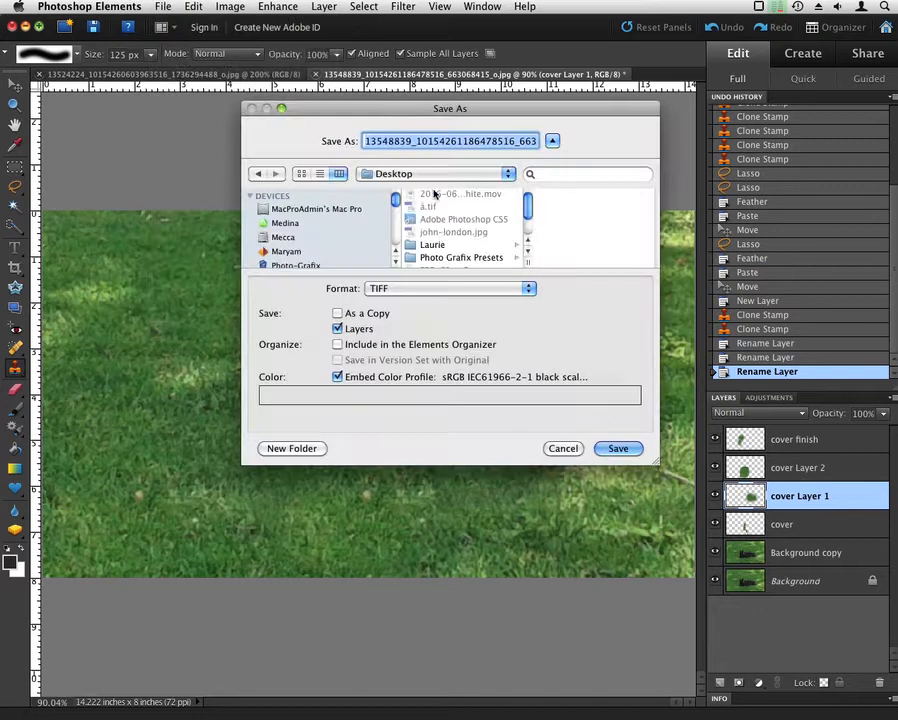
pyautogui.write('lauri')
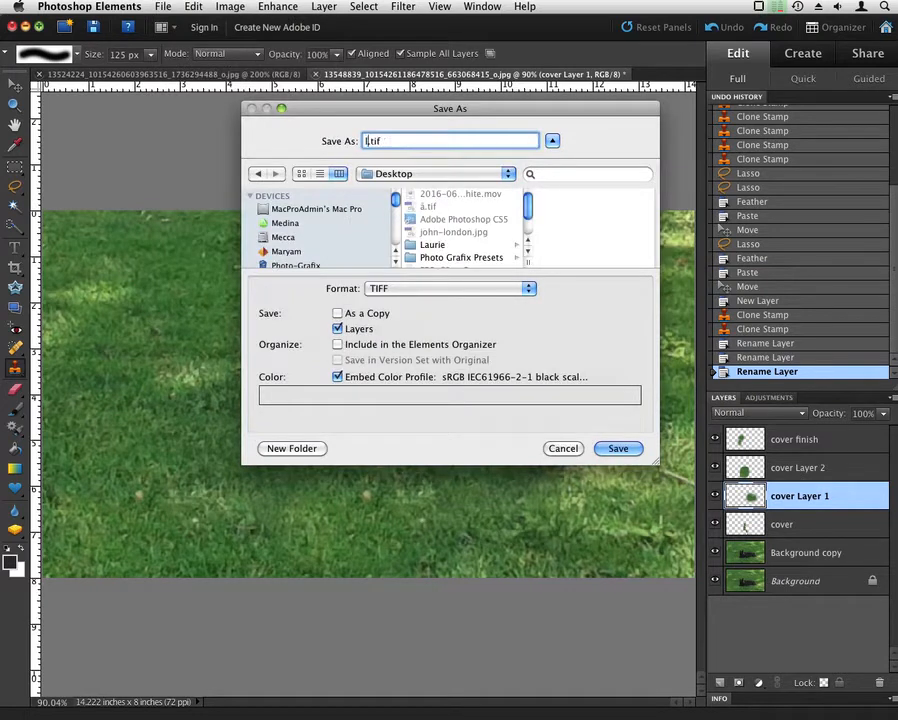
pyautogui.write('e-target-r1')
pyautogui.press('Return')
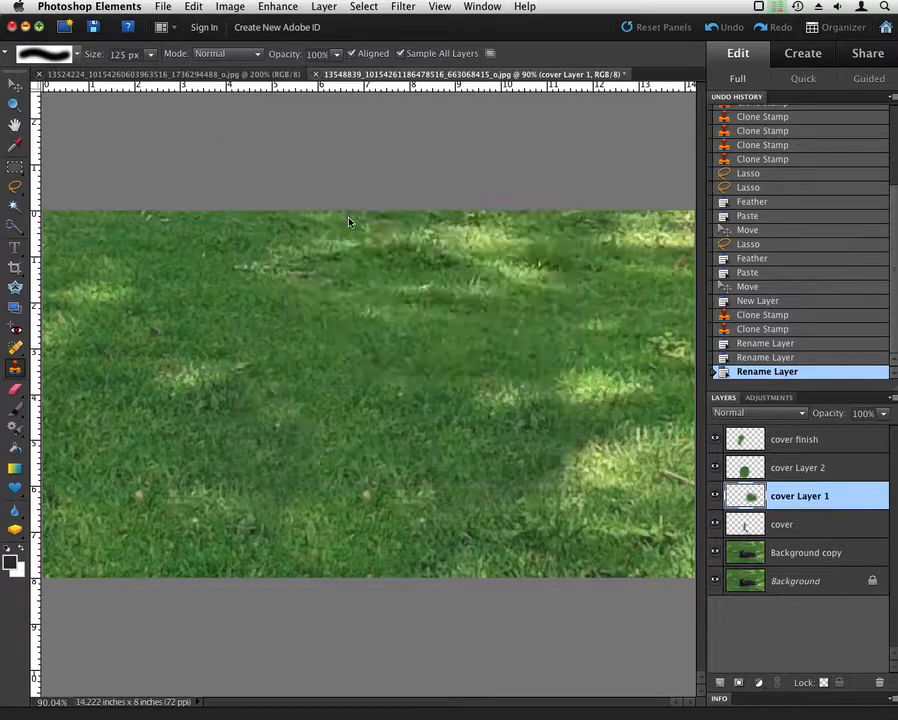
pyautogui.press('Return')
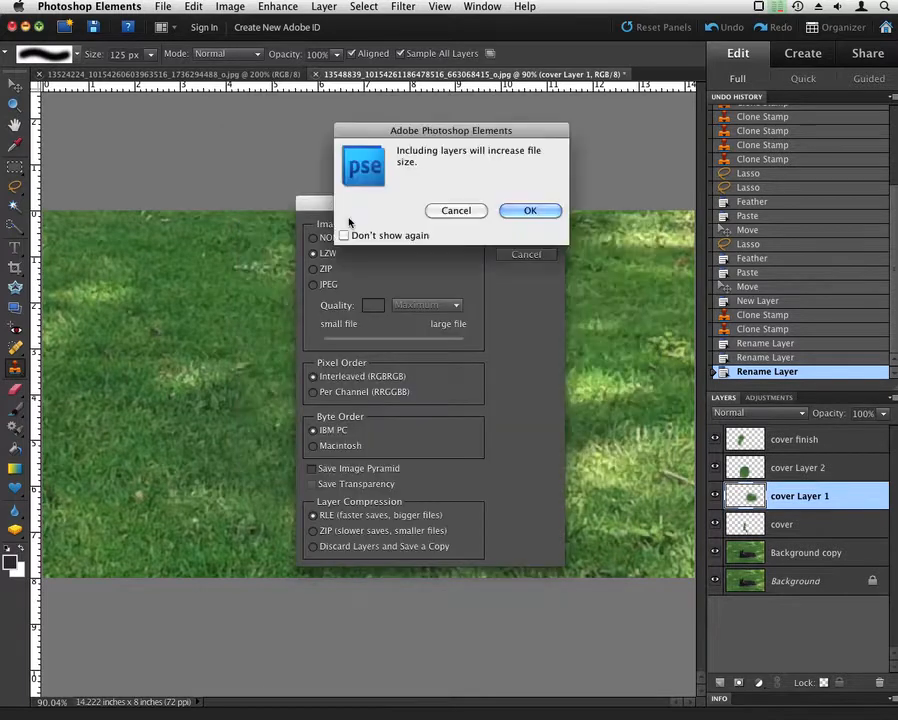
pyautogui.click(528, 208)
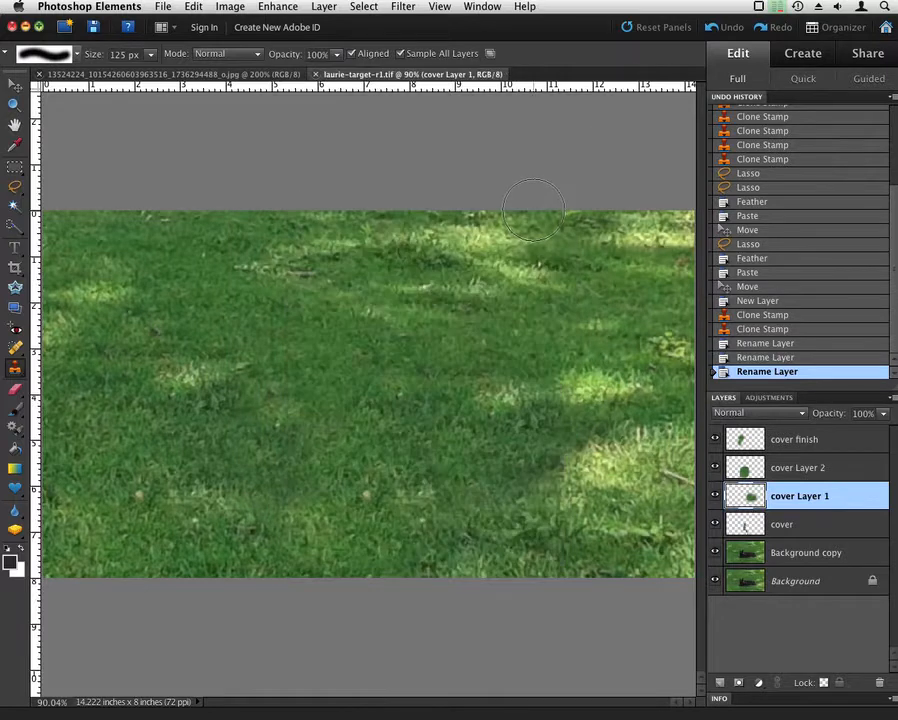
# Switch to the photo of the sitting black dog and choose the Polygonal Lasso tool.
pyautogui.click(224, 73)
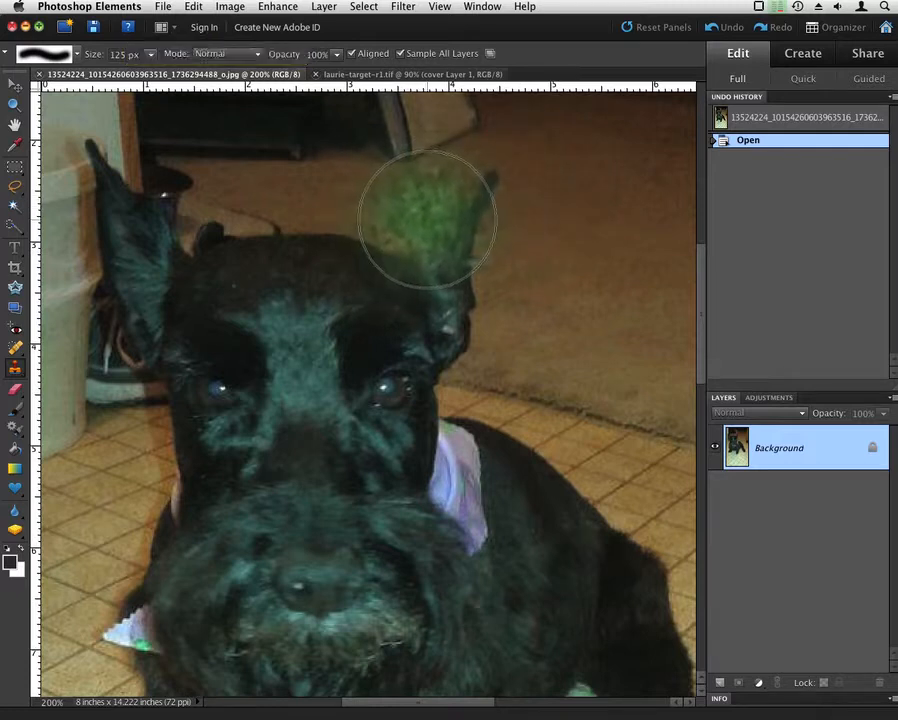
pyautogui.press('q')
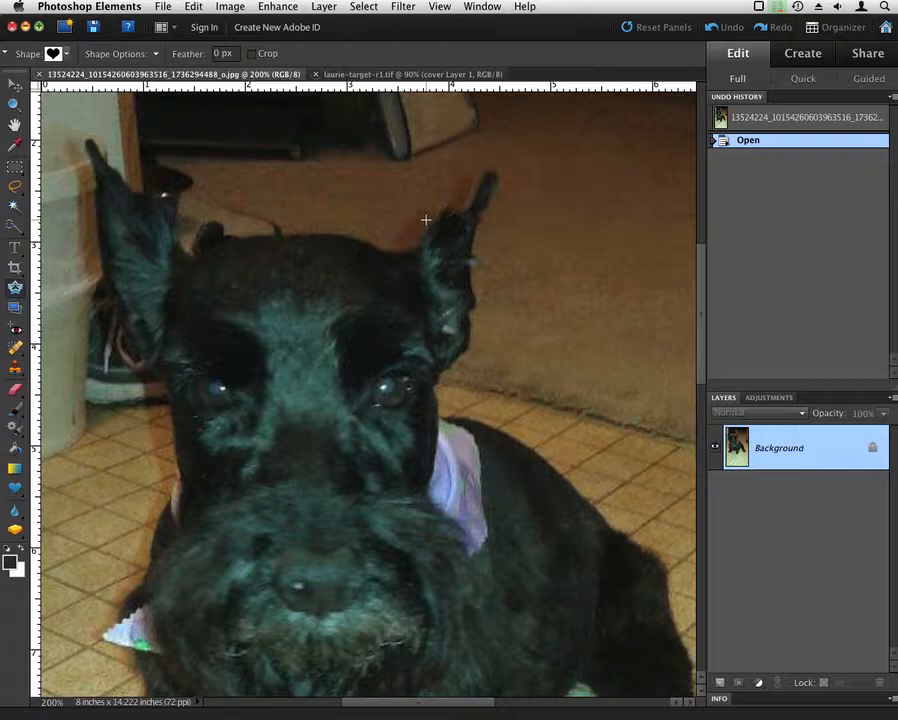
pyautogui.press('l')
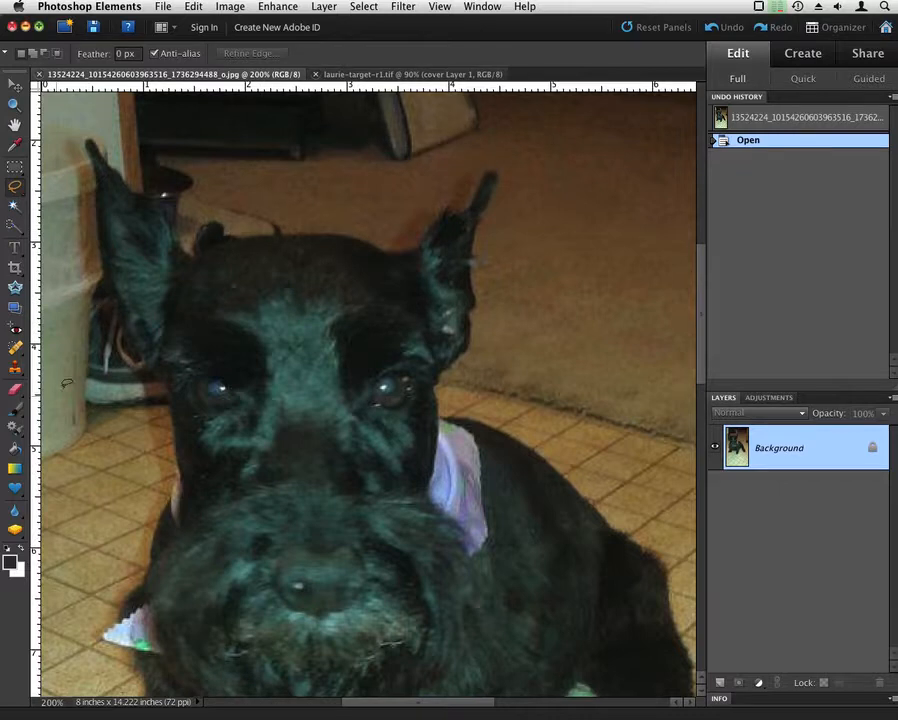
pyautogui.press('space')
pyautogui.moveTo(220, 319)
pyautogui.mouseDown()
pyautogui.moveTo(300, 240)
pyautogui.moveTo(272, 294)
pyautogui.moveTo(266, 290)
pyautogui.mouseUp()
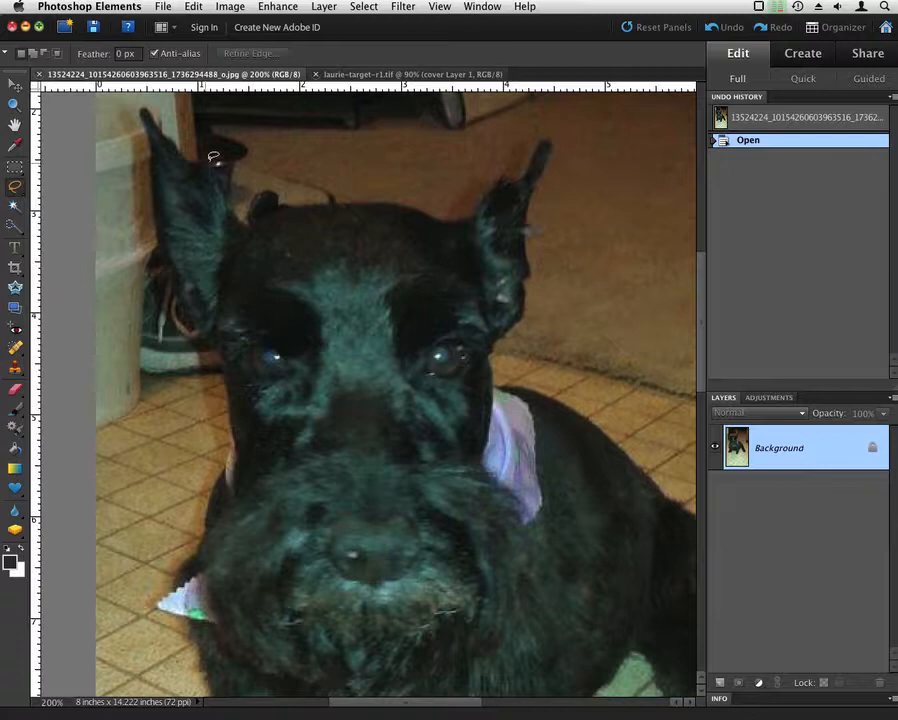
pyautogui.click(14, 190)
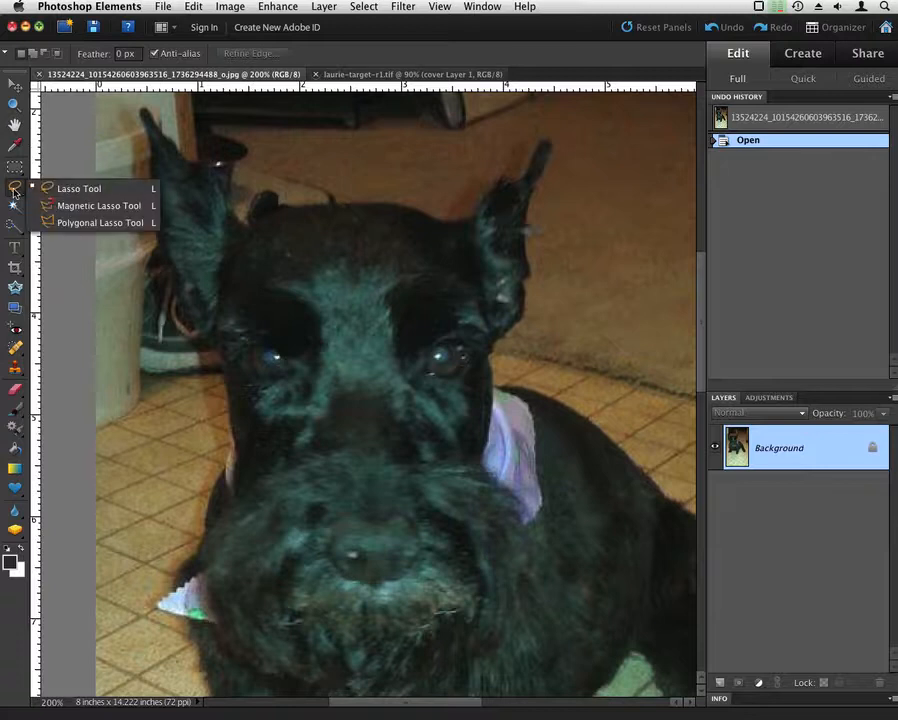
pyautogui.click(82, 224)
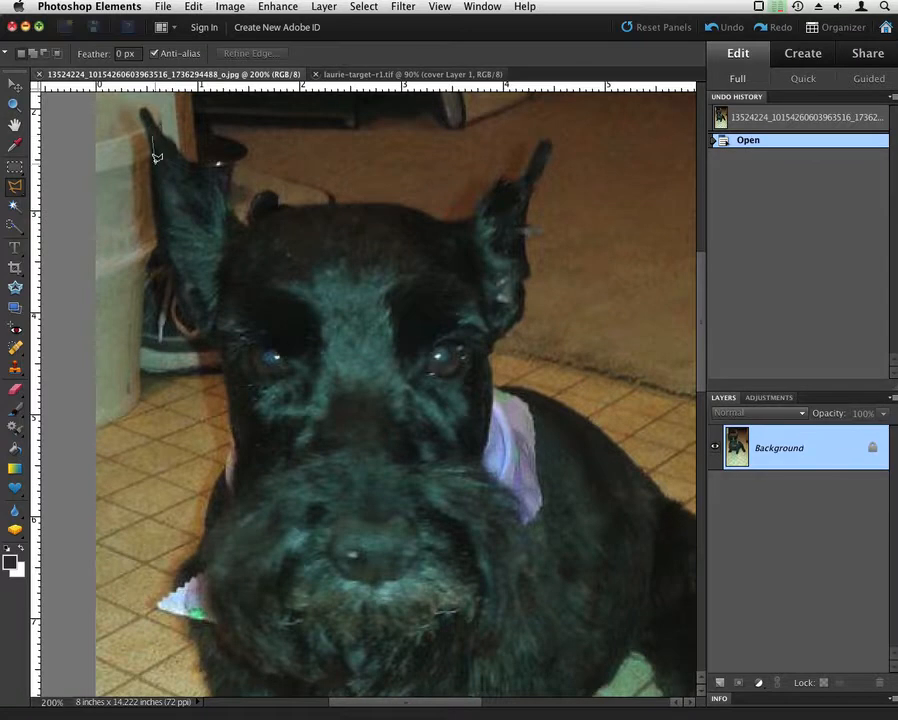
# Trace the dog's outline with the Polygonal Lasso from its left ear tip down past the head and chest to the left front paw.
pyautogui.click(161, 236)
pyautogui.click(179, 281)
pyautogui.click(201, 328)
pyautogui.click(224, 343)
pyautogui.click(237, 442)
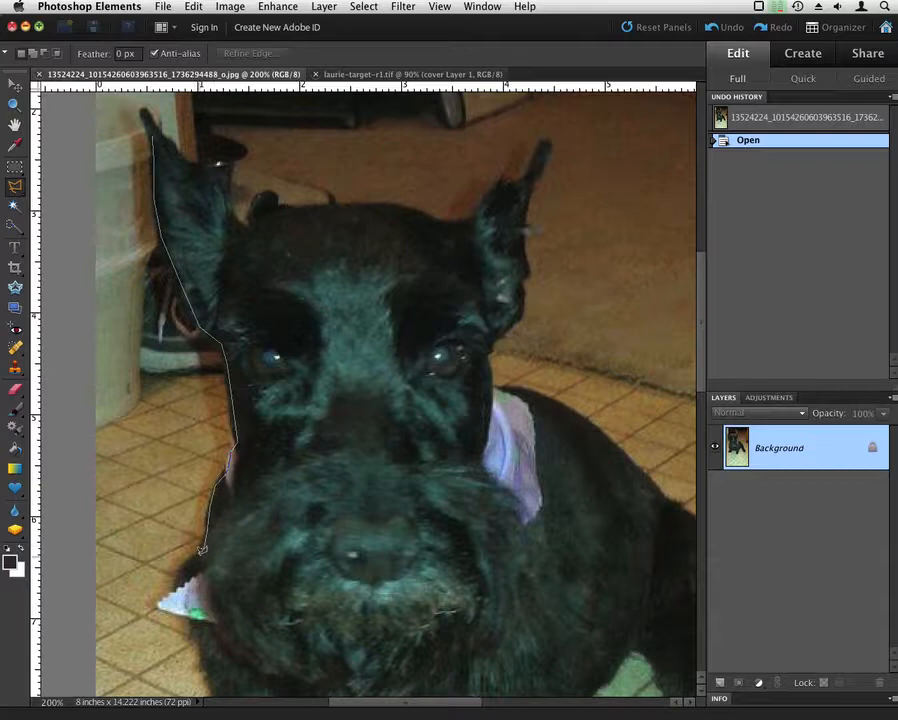
pyautogui.press('space')
pyautogui.moveTo(196, 570); pyautogui.dragTo(255, 388)
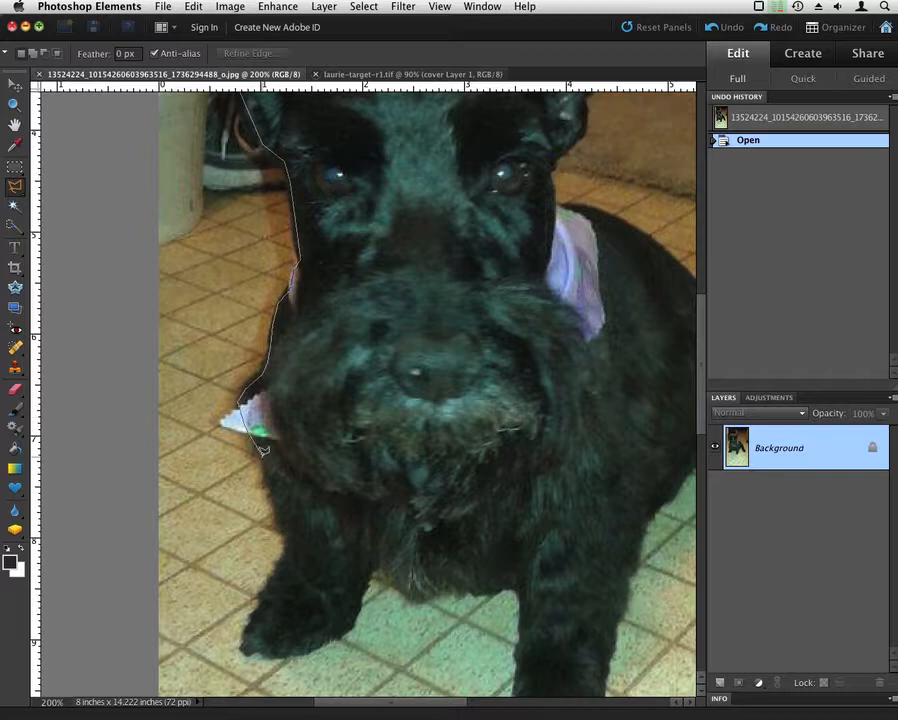
pyautogui.click(286, 551)
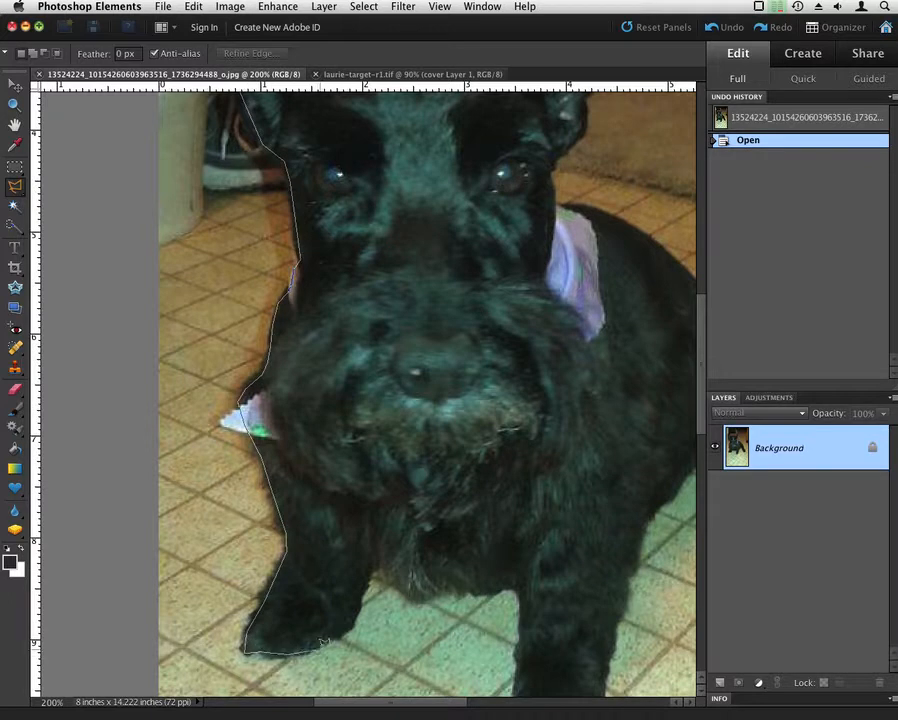
# Continue the lasso outline around the front legs, belly and hind leg, then up to the dog's rump.
pyautogui.moveTo(348, 625)
pyautogui.mouseDown()
pyautogui.moveTo(379, 552)
pyautogui.moveTo(413, 577)
pyautogui.moveTo(498, 582)
pyautogui.moveTo(497, 539)
pyautogui.moveTo(295, 369)
pyautogui.moveTo(344, 400)
pyautogui.moveTo(314, 390)
pyautogui.moveTo(287, 395)
pyautogui.moveTo(314, 378)
pyautogui.moveTo(328, 381)
pyautogui.moveTo(322, 495)
pyautogui.moveTo(328, 512)
pyautogui.moveTo(355, 525)
pyautogui.moveTo(418, 517)
pyautogui.moveTo(379, 519)
pyautogui.moveTo(410, 504)
pyautogui.moveTo(426, 462)
pyautogui.moveTo(419, 435)
pyautogui.moveTo(459, 314)
pyautogui.moveTo(505, 268)
pyautogui.moveTo(524, 276)
pyautogui.moveTo(555, 350)
pyautogui.moveTo(622, 434)
pyautogui.moveTo(650, 442)
pyautogui.moveTo(674, 403)
pyautogui.moveTo(660, 352)
pyautogui.moveTo(638, 330)
pyautogui.mouseUp()
pyautogui.press('space')
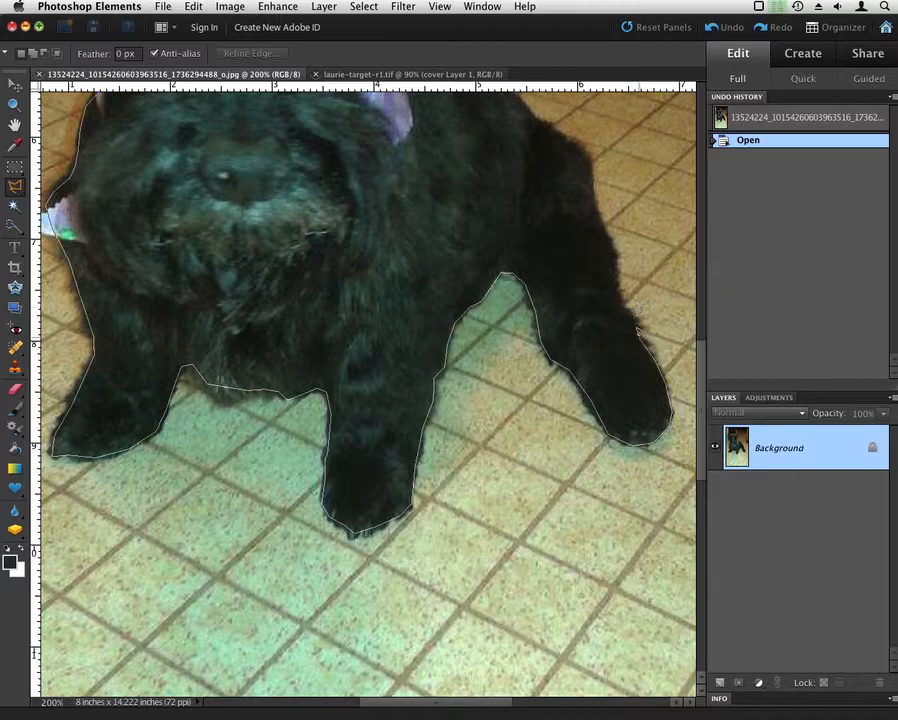
pyautogui.moveTo(620, 268)
pyautogui.mouseDown()
pyautogui.moveTo(622, 200)
pyautogui.moveTo(601, 228)
pyautogui.moveTo(611, 240)
pyautogui.moveTo(590, 156)
pyautogui.mouseUp()
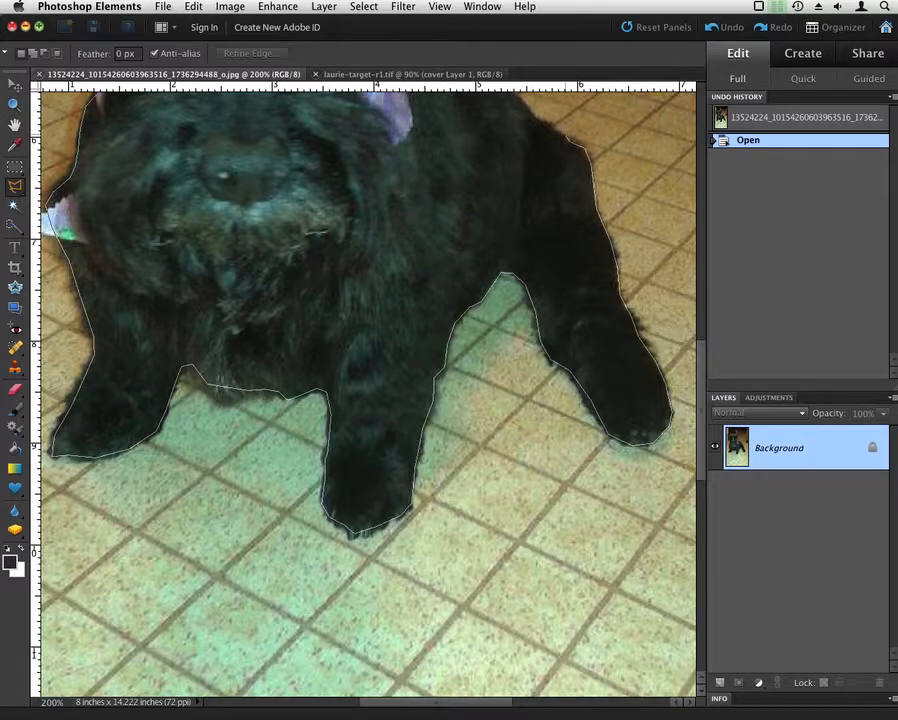
# Complete the lasso outline from the dog's rump along its back, right ear and head, closing it at the left ear tip.
pyautogui.click(560, 131)
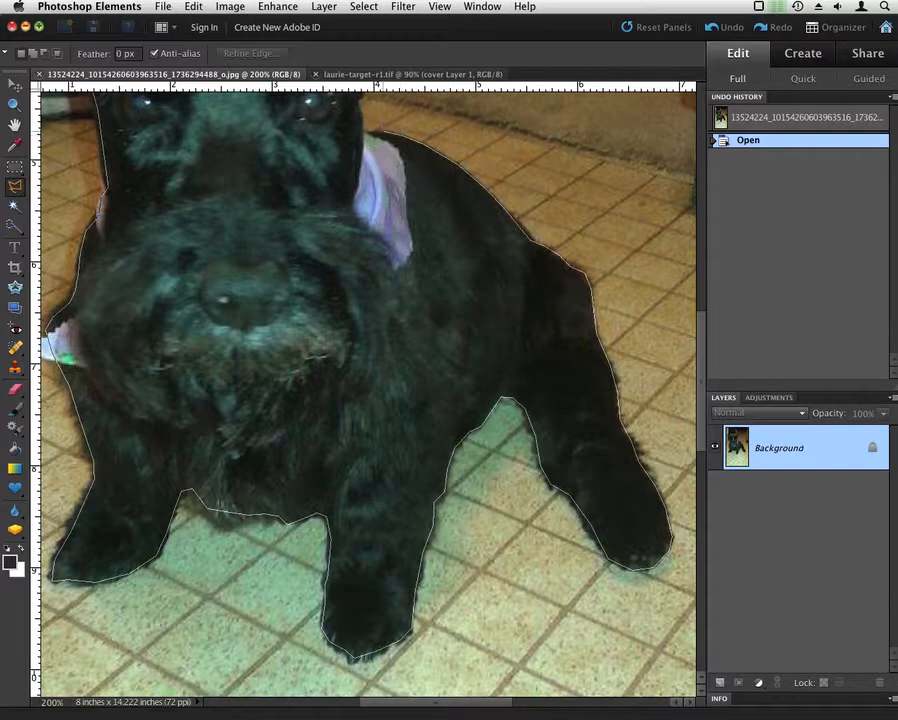
pyautogui.scroll(5, 358, 92)
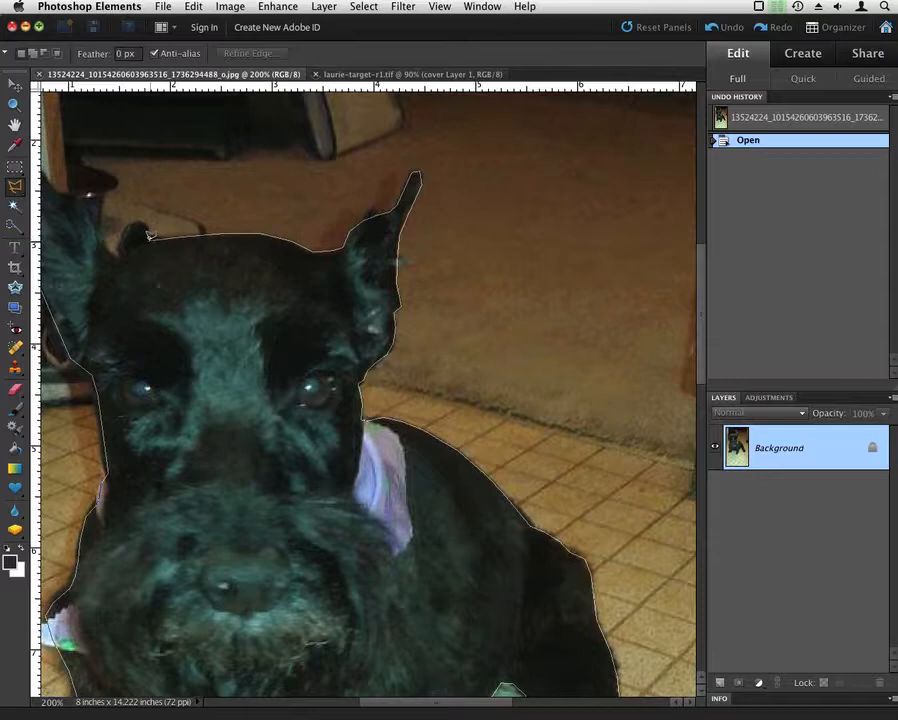
pyautogui.moveTo(138, 278)
pyautogui.mouseDown()
pyautogui.moveTo(342, 380)
pyautogui.moveTo(394, 420)
pyautogui.mouseUp()
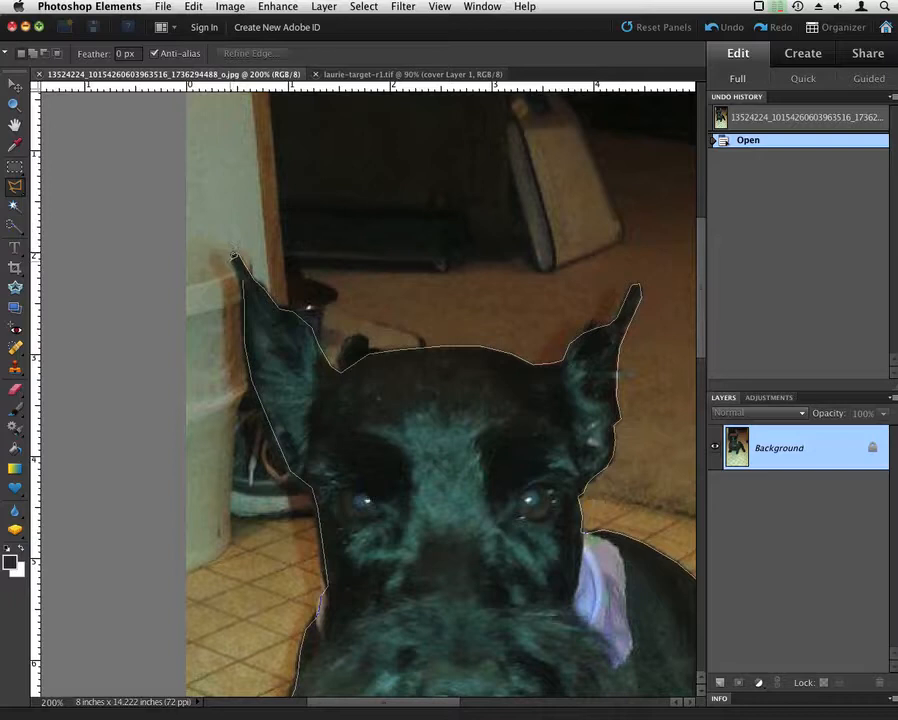
pyautogui.click(236, 266)
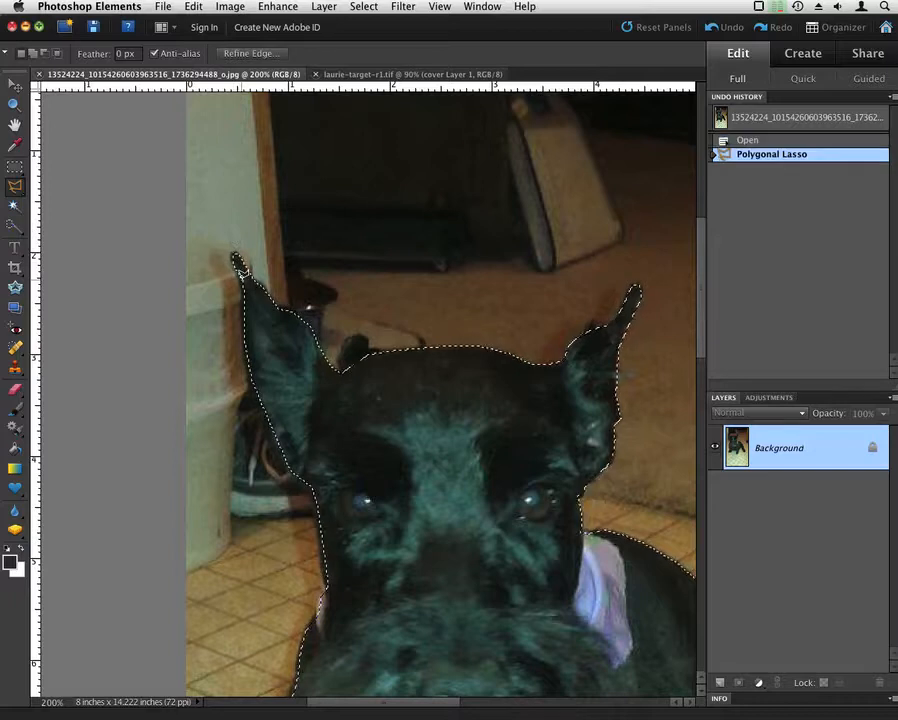
# Save the dog's outline as a new selection named "Main".
pyautogui.click(365, 8)
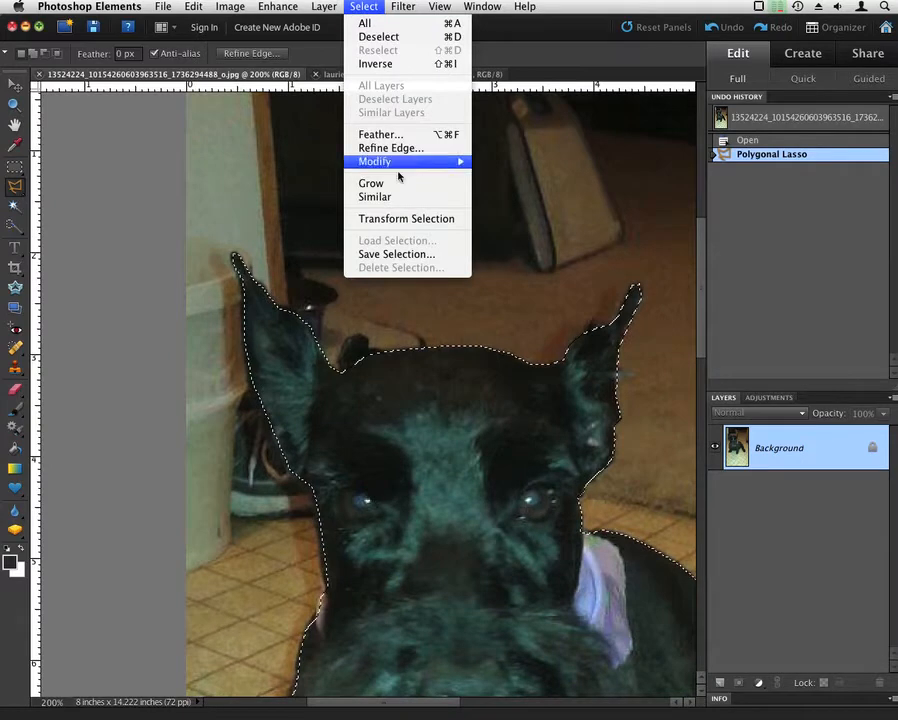
pyautogui.click(406, 254)
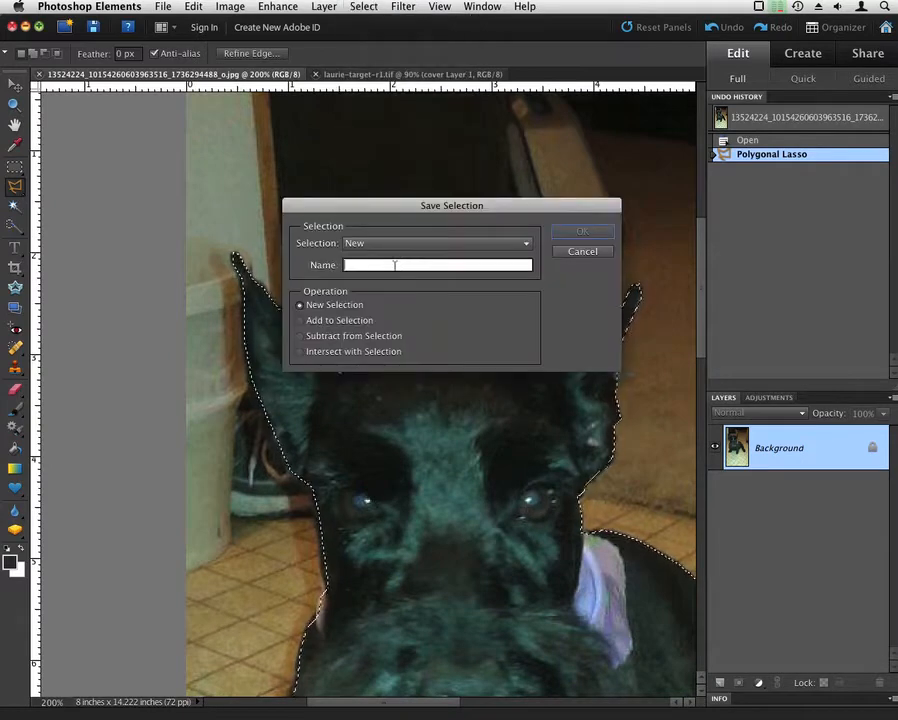
pyautogui.write('Main')
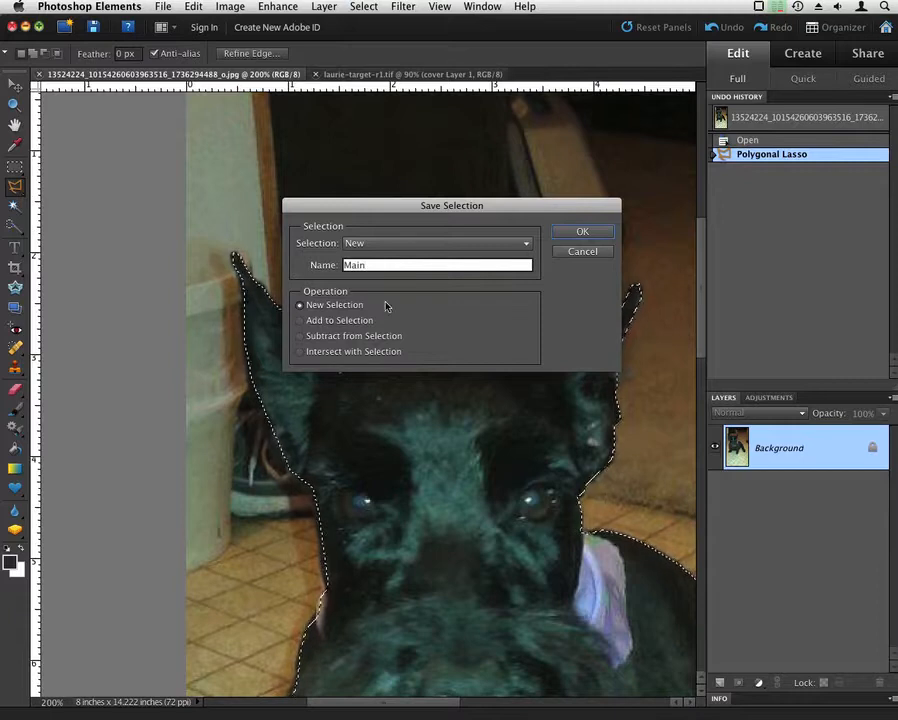
pyautogui.click(582, 231)
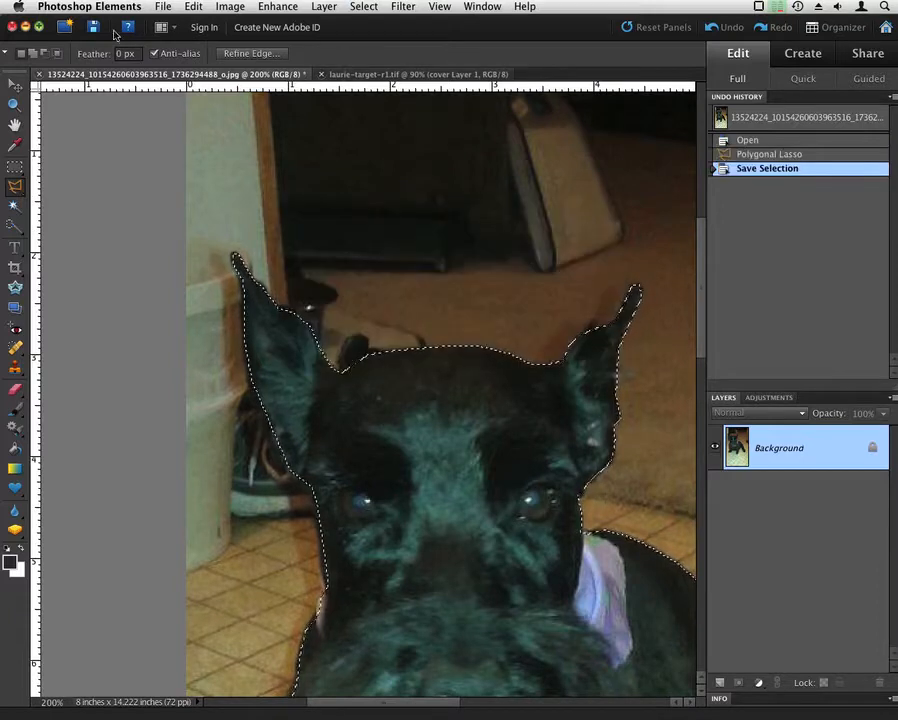
# Save the sitting dog photo to the Desktop as the TIFF "Laurie-soure-r1.tif" with LZW image compression.
pyautogui.click(89, 6)
pyautogui.moveTo(163, 6)
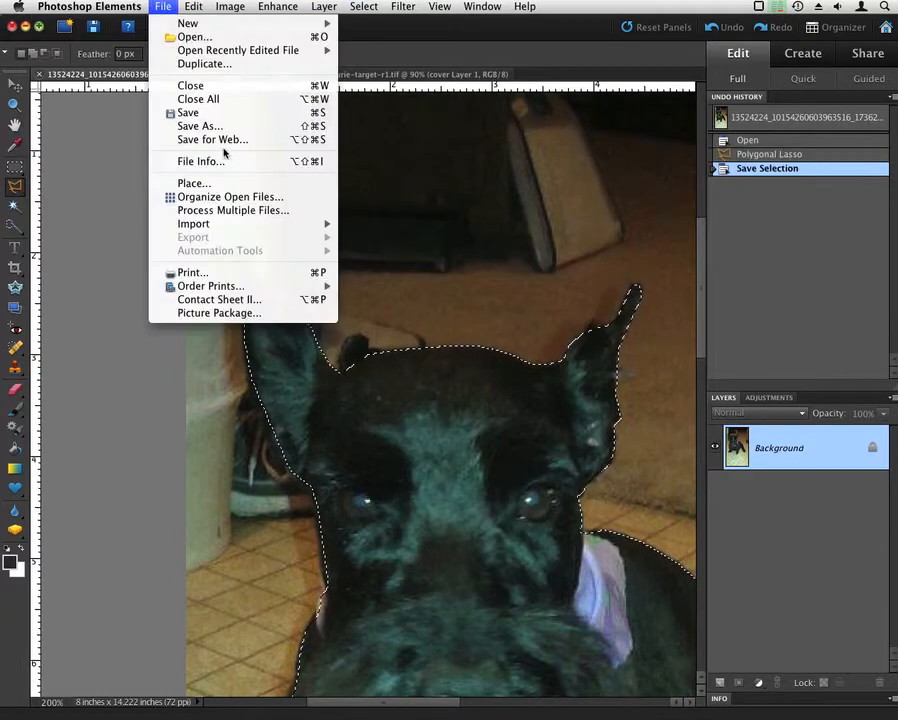
pyautogui.press('Escape')
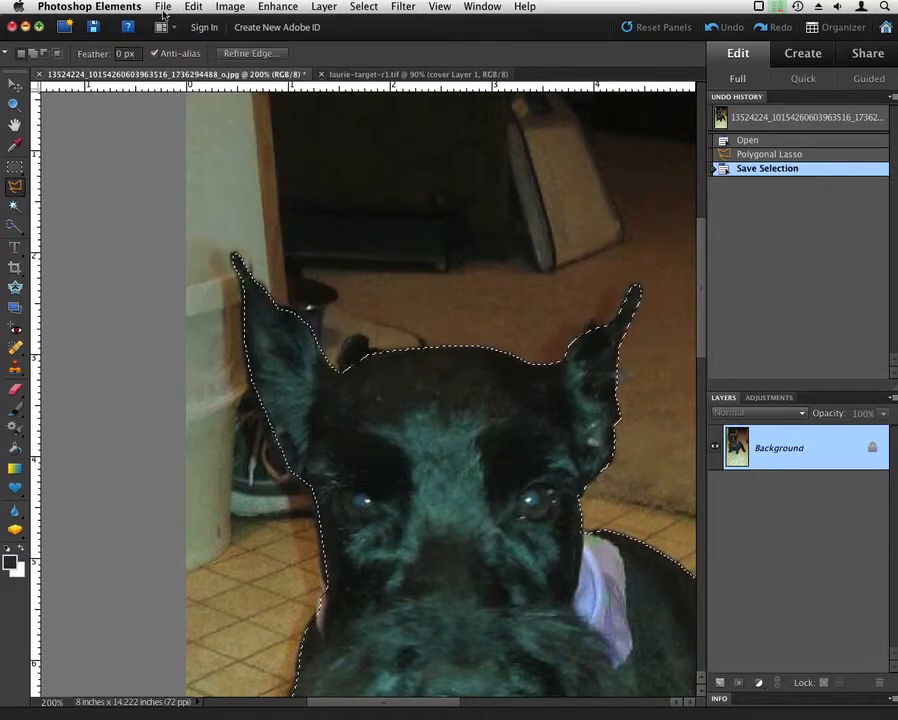
pyautogui.click(163, 6)
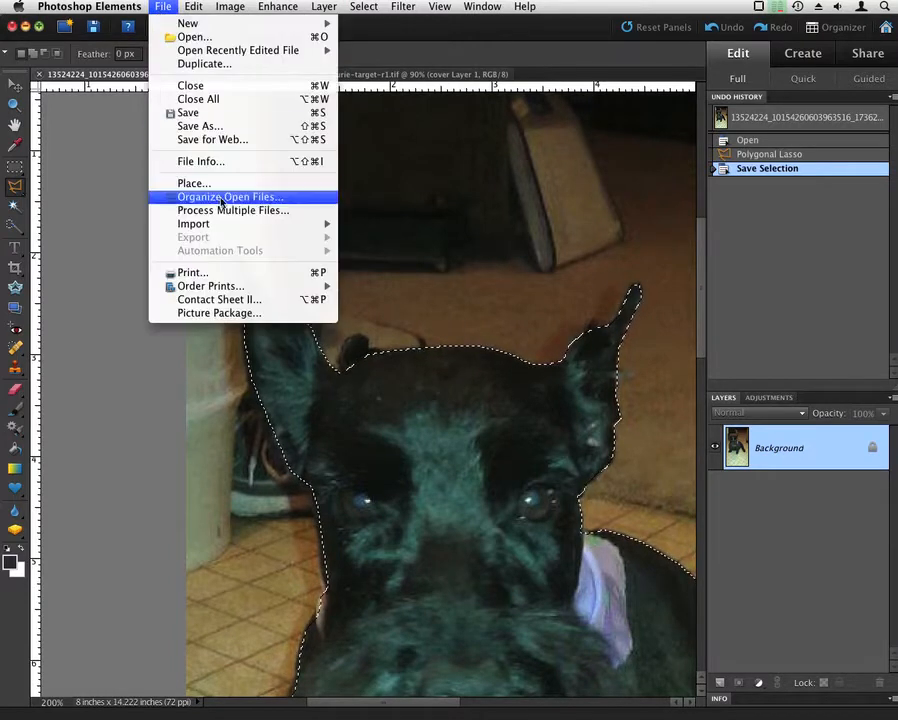
pyautogui.click(210, 126)
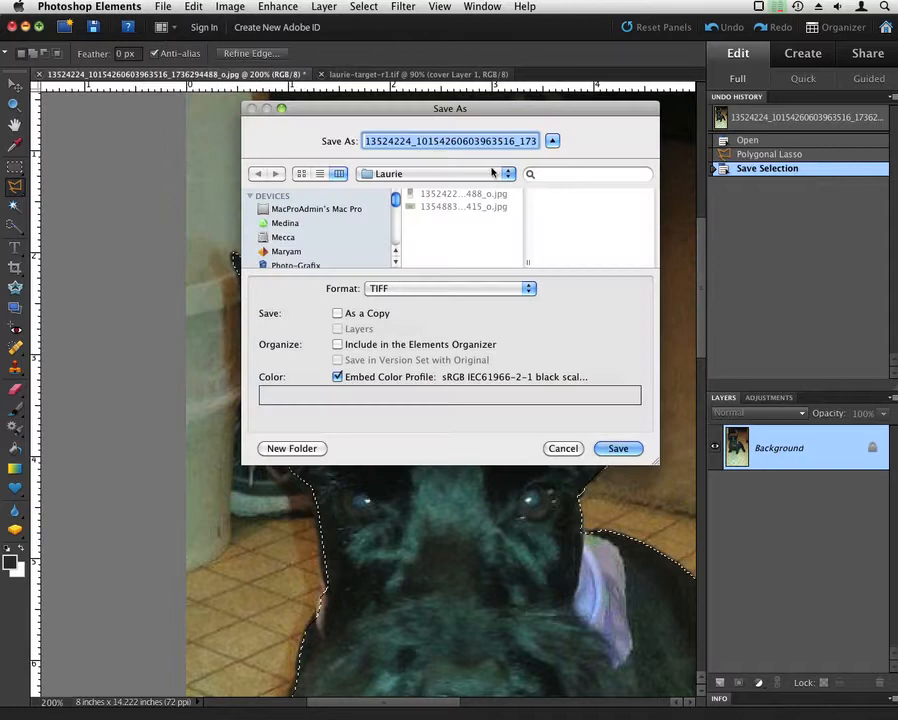
pyautogui.write('Laurie')
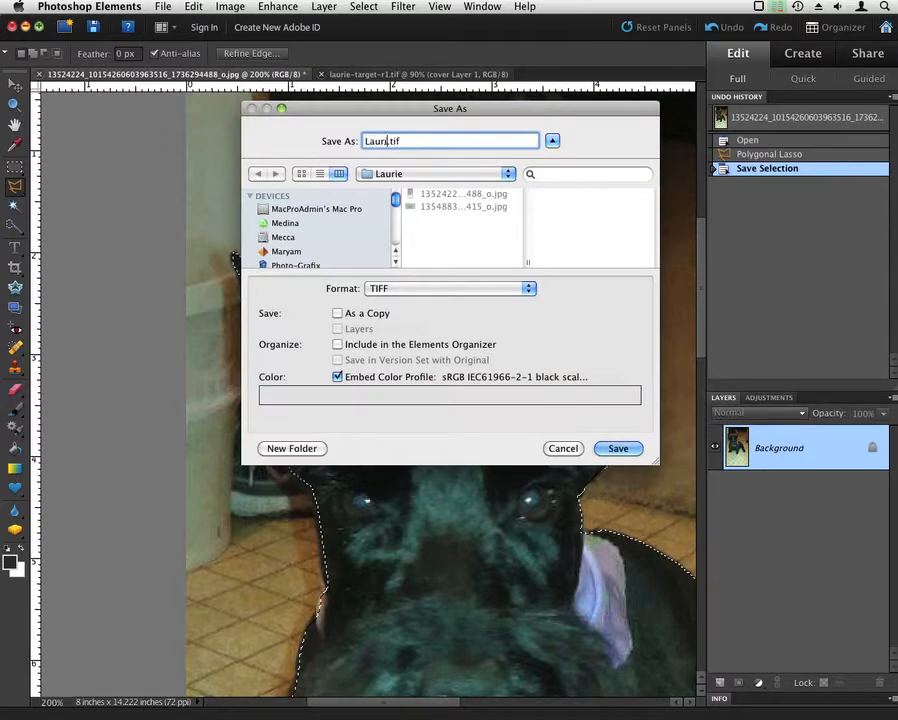
pyautogui.write('-soure-r1')
pyautogui.moveTo(395, 201); pyautogui.dragTo(356, 226)
pyautogui.click(354, 225)
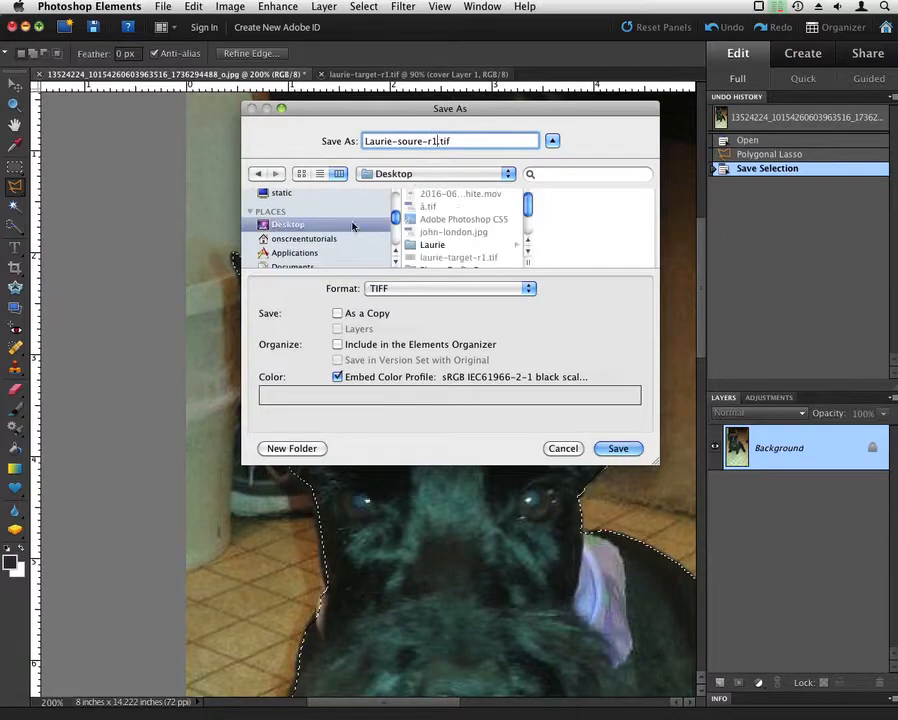
pyautogui.click(620, 448)
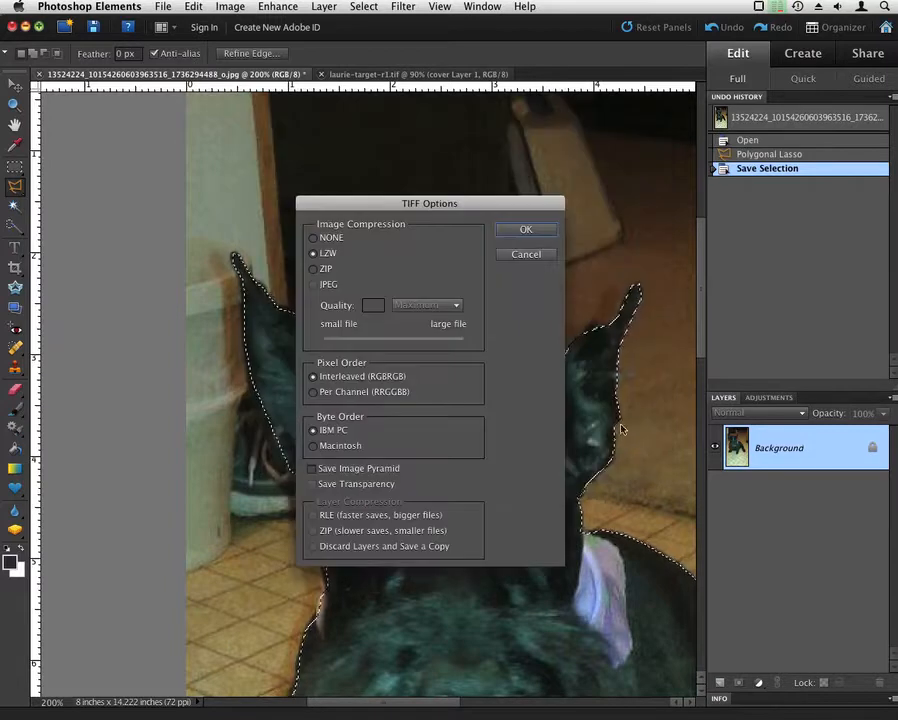
pyautogui.click(505, 231)
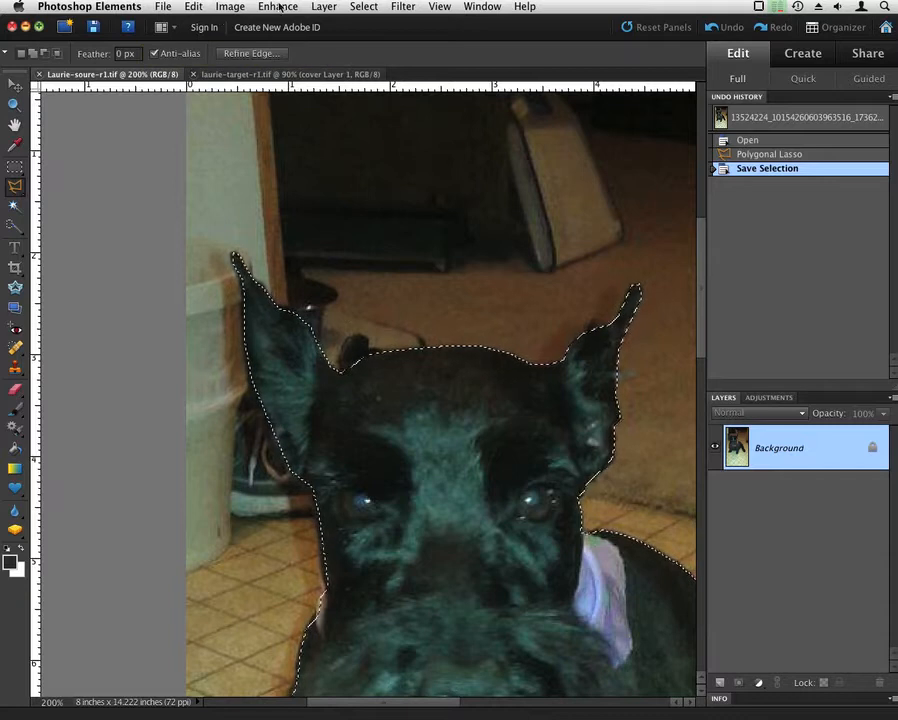
# Feather the dog selection by 1 pixel and copy the selected dog.
pyautogui.click(230, 7)
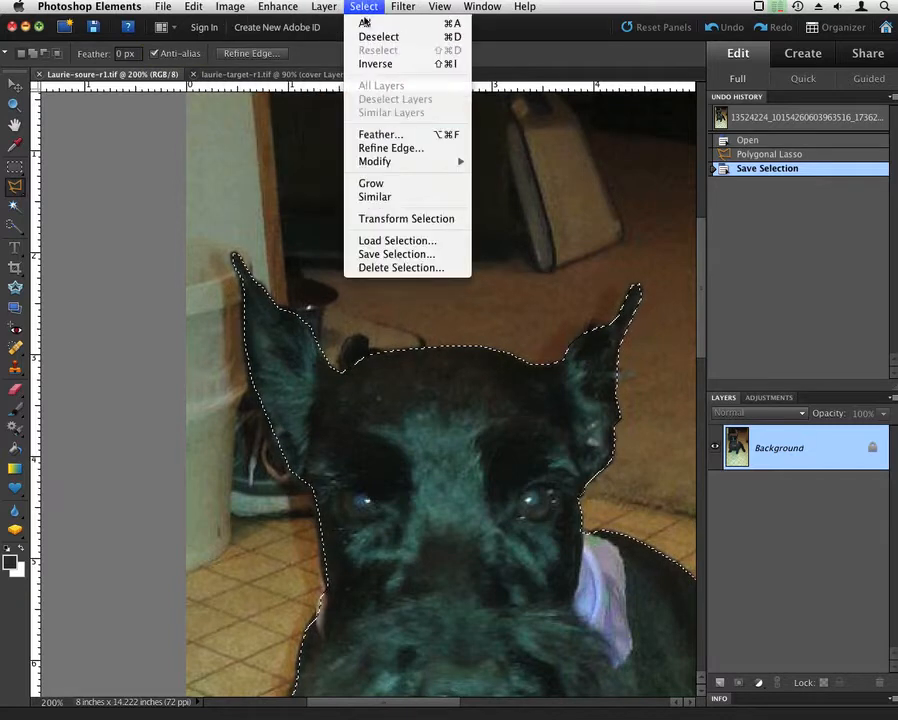
pyautogui.click(393, 136)
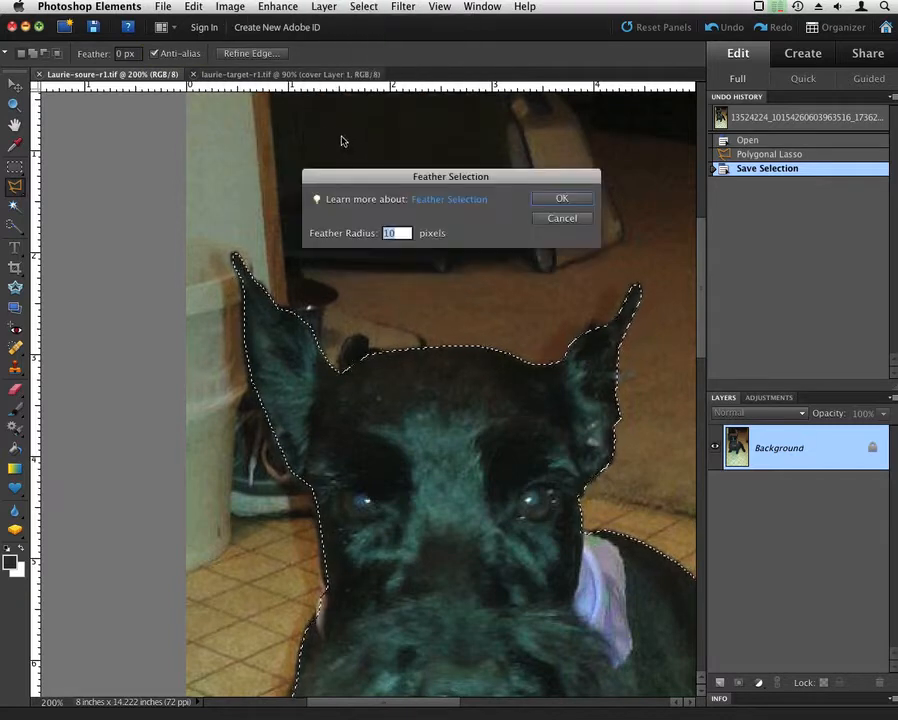
pyautogui.write('1')
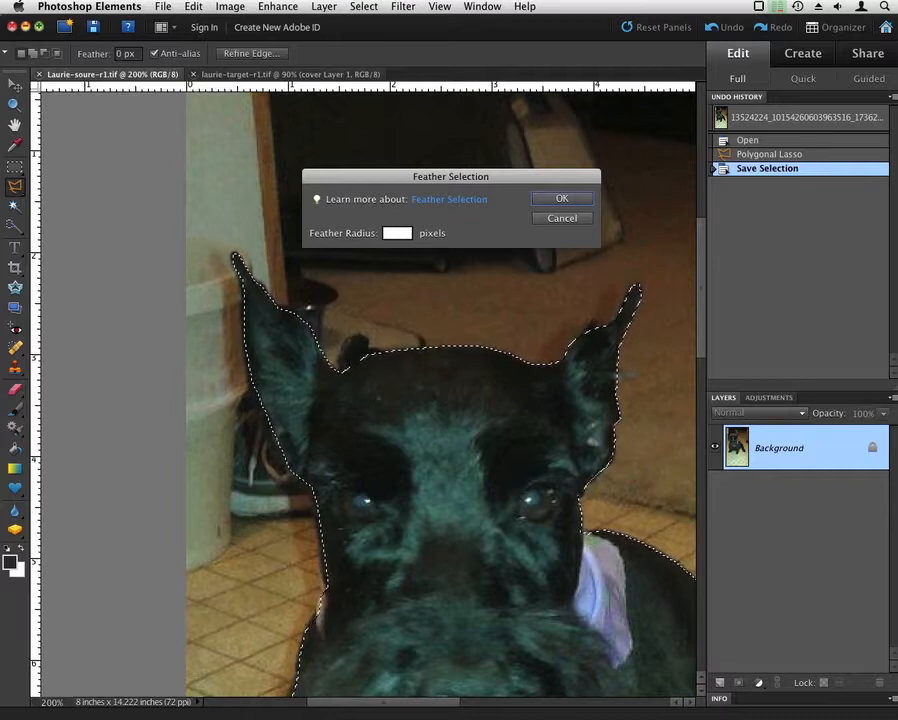
pyautogui.press('Return')
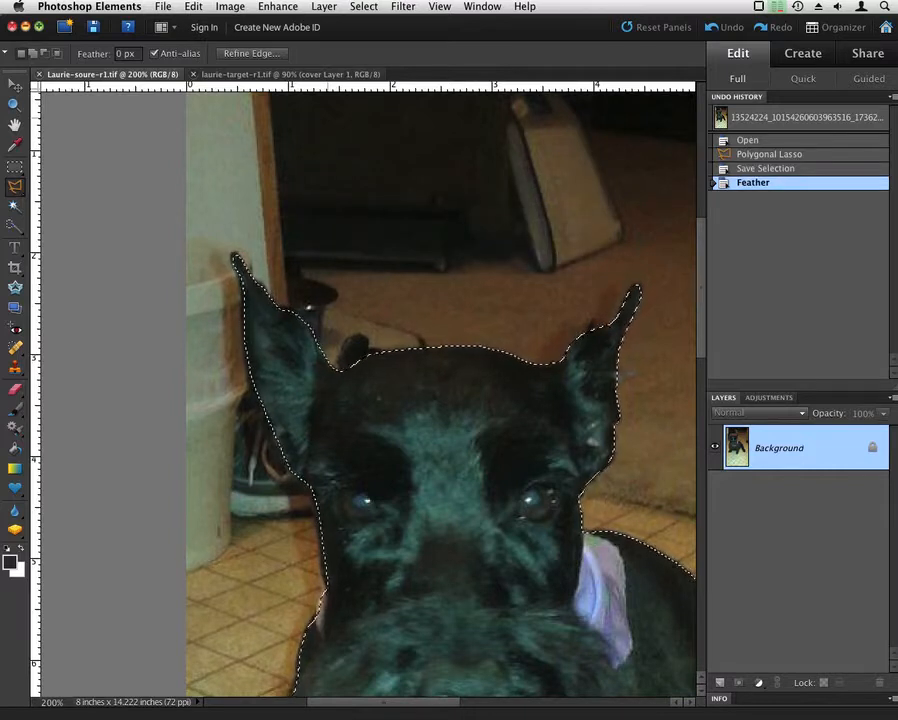
pyautogui.click(193, 7)
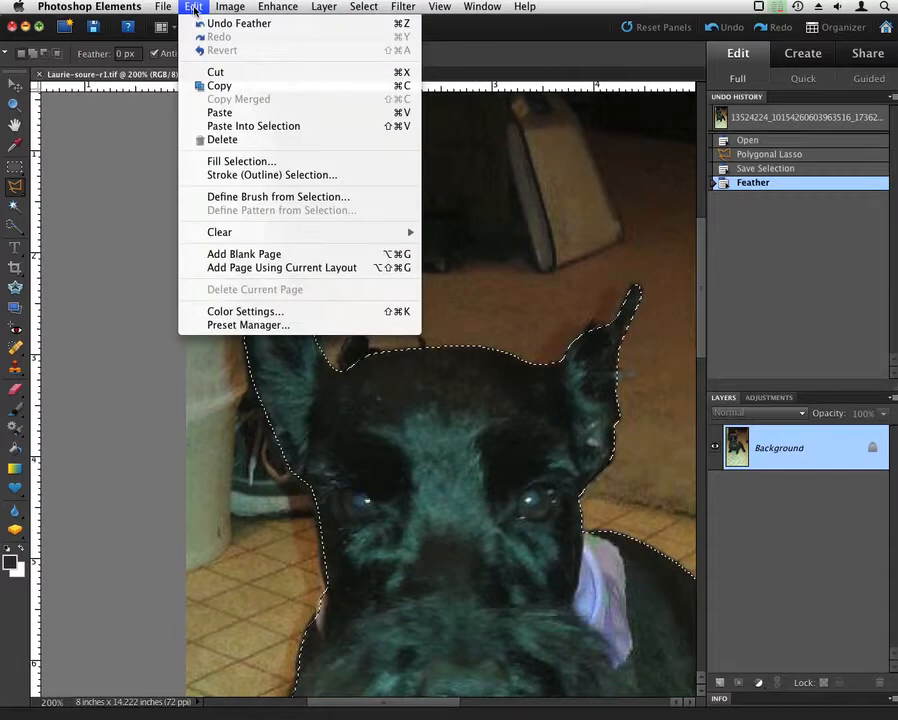
pyautogui.click(235, 95)
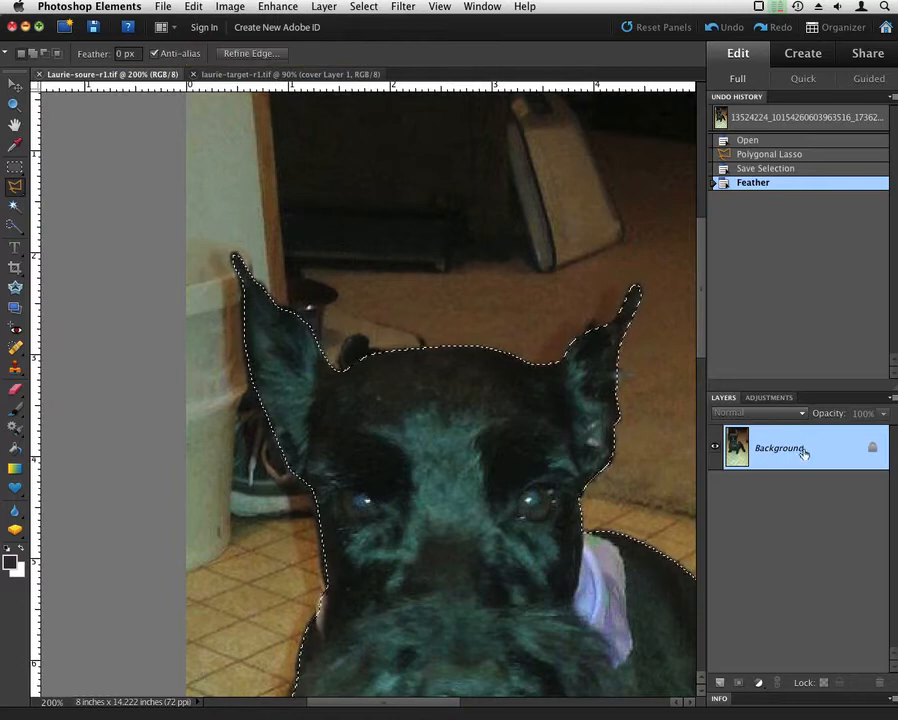
# Switch to laurie-target-r1.tif and paste the copied dog above the "cover finish" layer.
pyautogui.click(287, 77)
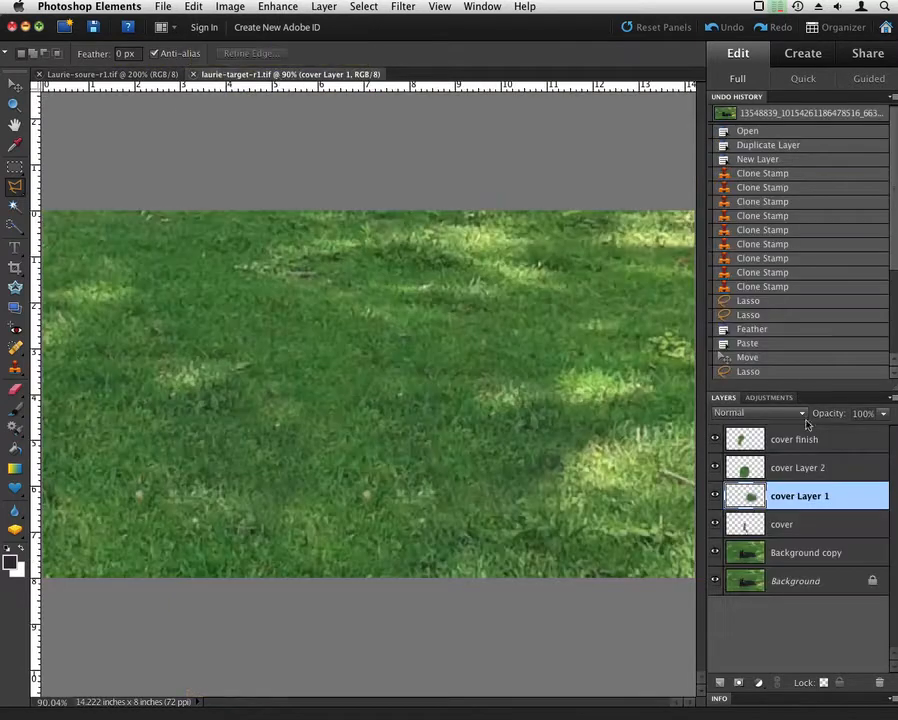
pyautogui.click(811, 440)
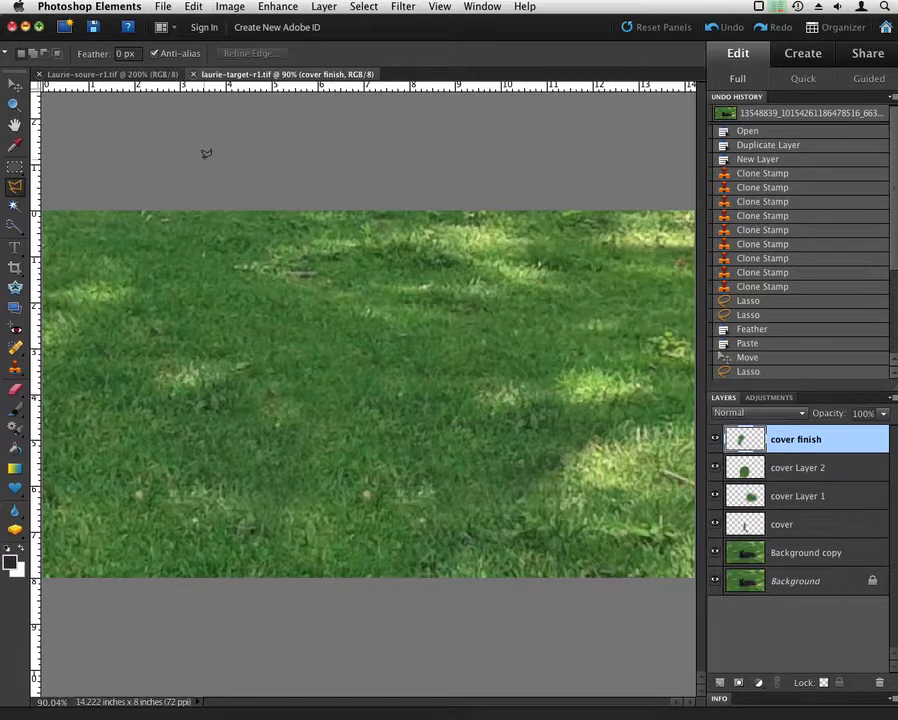
pyautogui.click(193, 5)
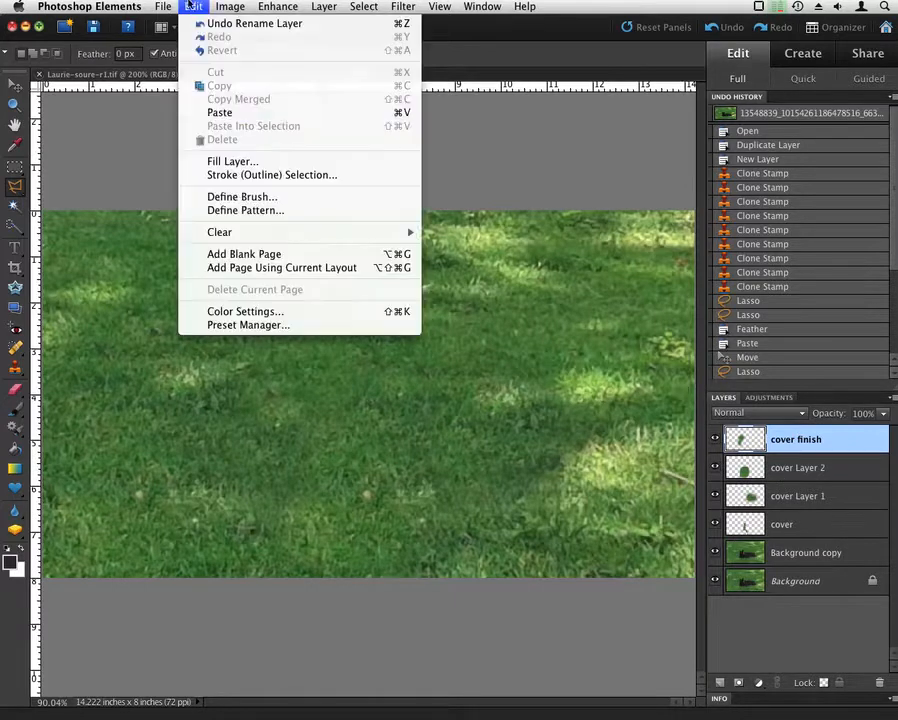
pyautogui.click(232, 111)
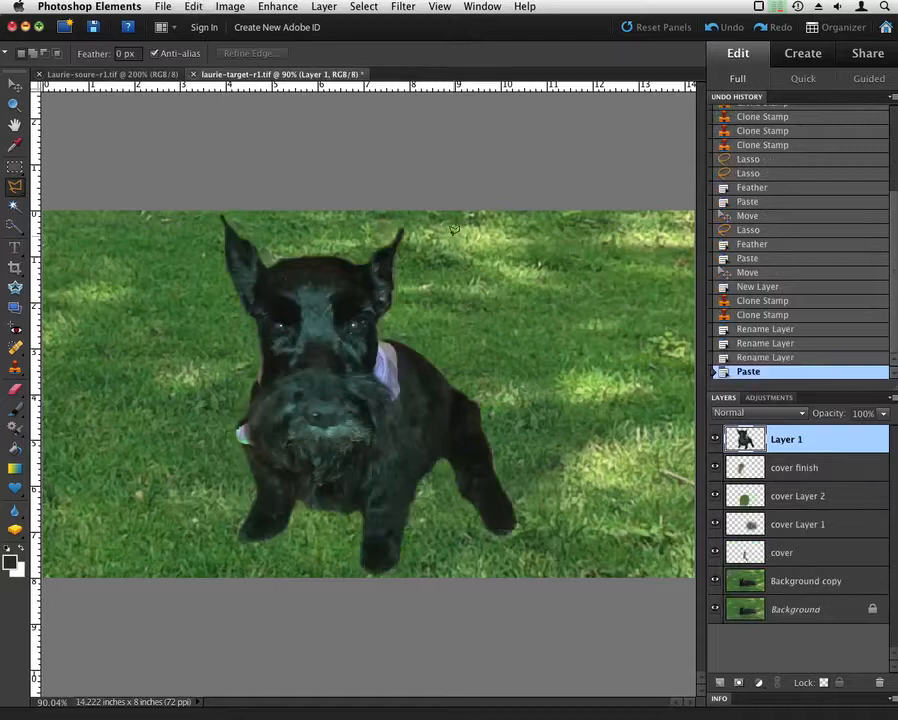
# Rename the pasted dog's layer "dog" and toggle its visibility off and back on.
pyautogui.keyDown('alt'); pyautogui.click(313, 333); pyautogui.keyUp('alt')
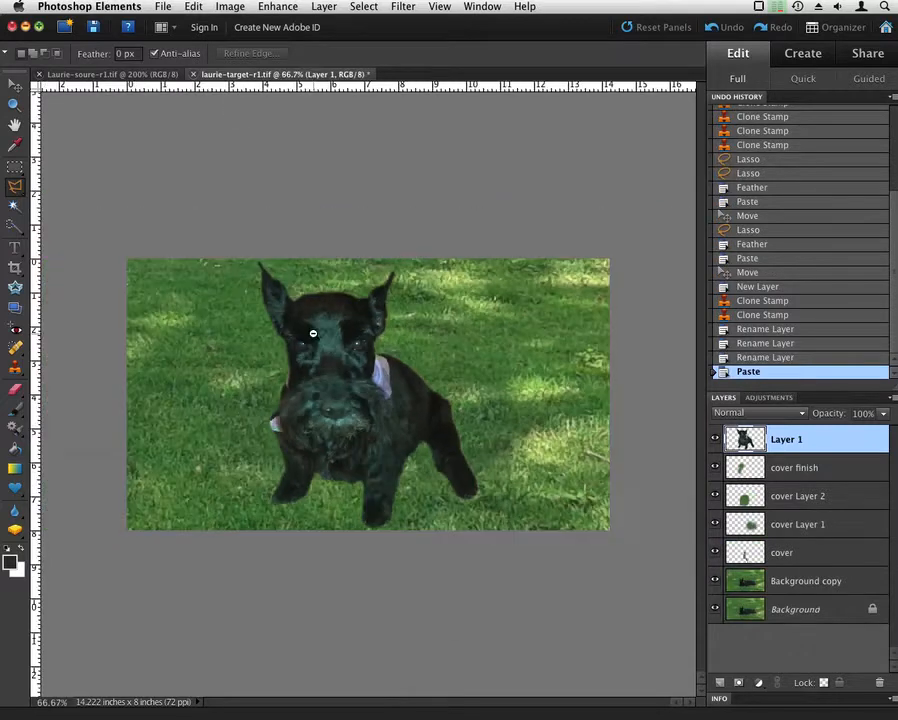
pyautogui.keyDown('alt'); pyautogui.click(317, 334); pyautogui.keyUp('alt')
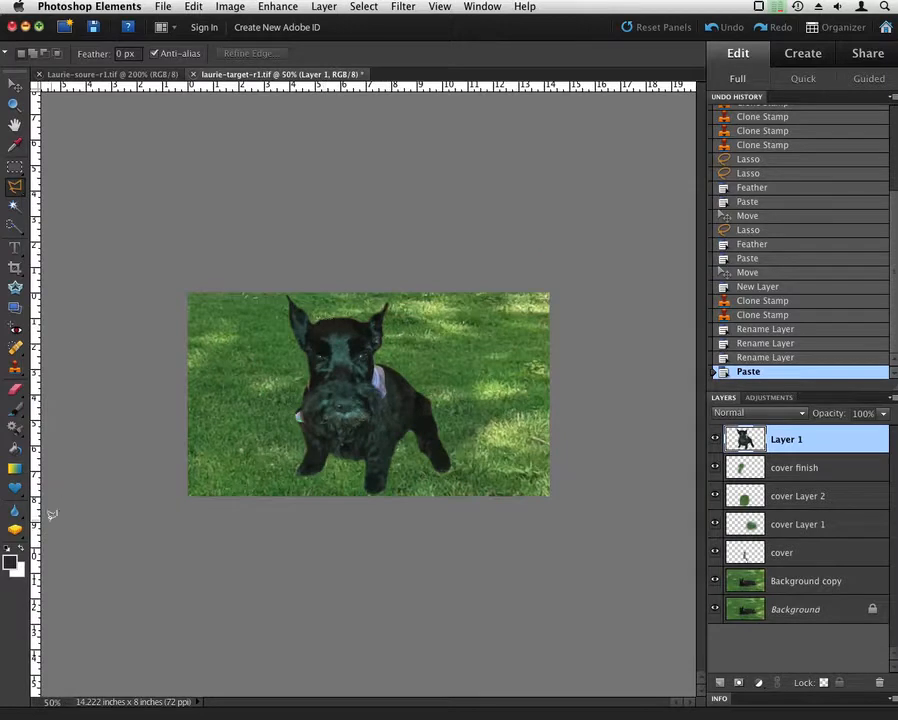
pyautogui.click(14, 103)
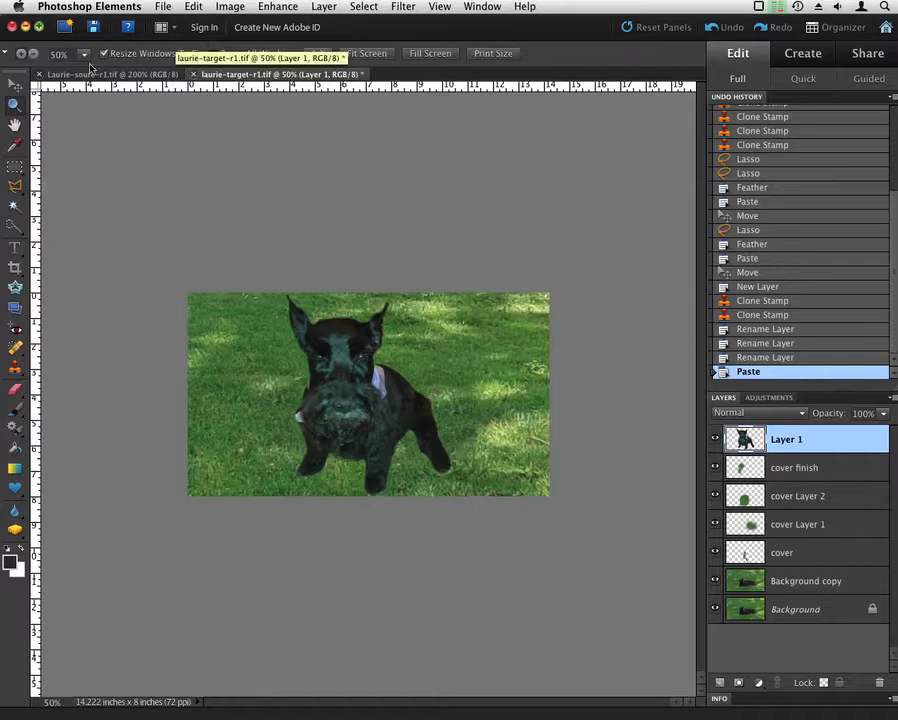
pyautogui.click(347, 350)
pyautogui.click(348, 352)
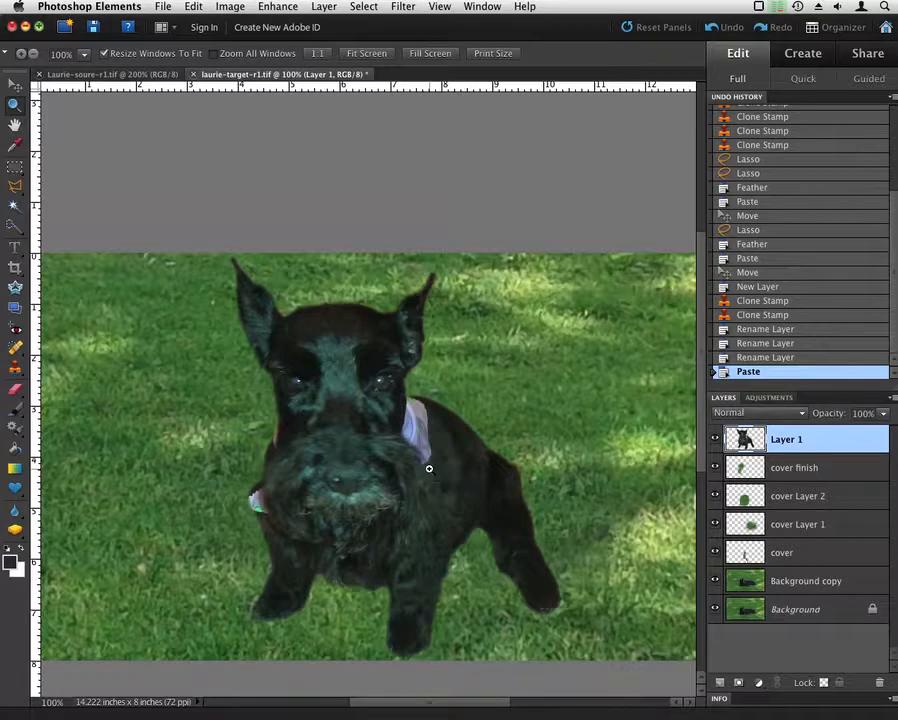
pyautogui.moveTo(404, 451); pyautogui.dragTo(390, 446)
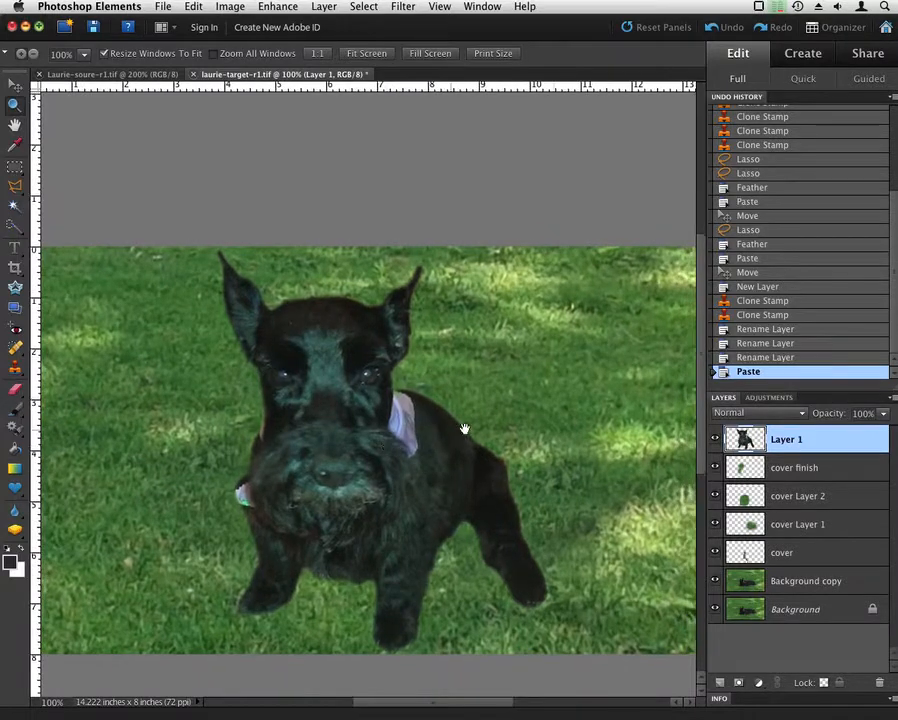
pyautogui.doubleClick(785, 439)
pyautogui.press('Return')
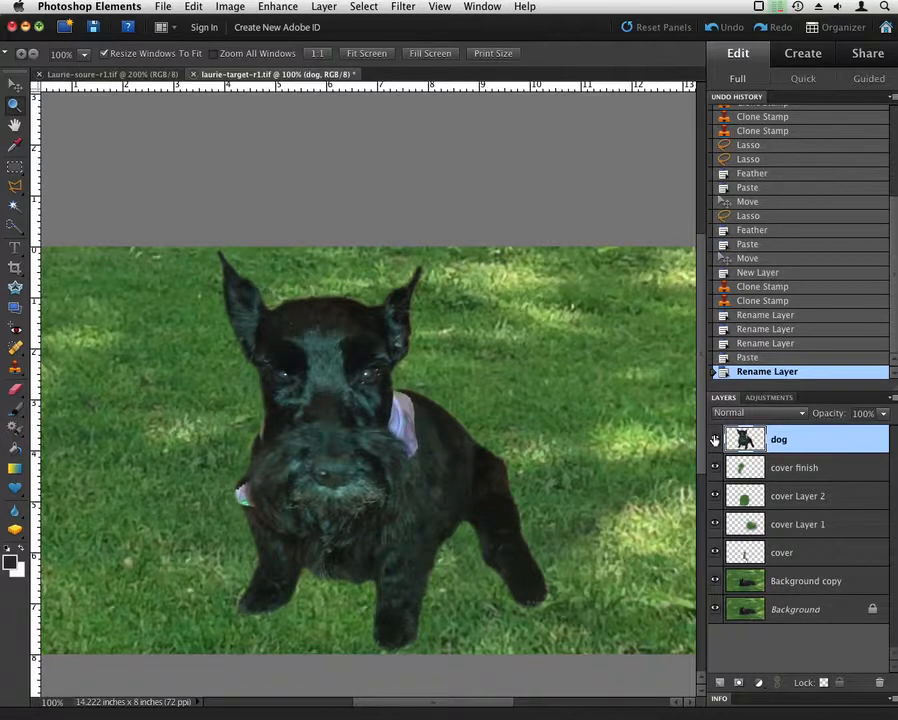
pyautogui.click(714, 440)
pyautogui.click(714, 440)
# On the "cover finish" layer, draw a freehand Lasso selection under the dog's belly, spanning from the left front paw to the hind leg.
pyautogui.click(792, 467)
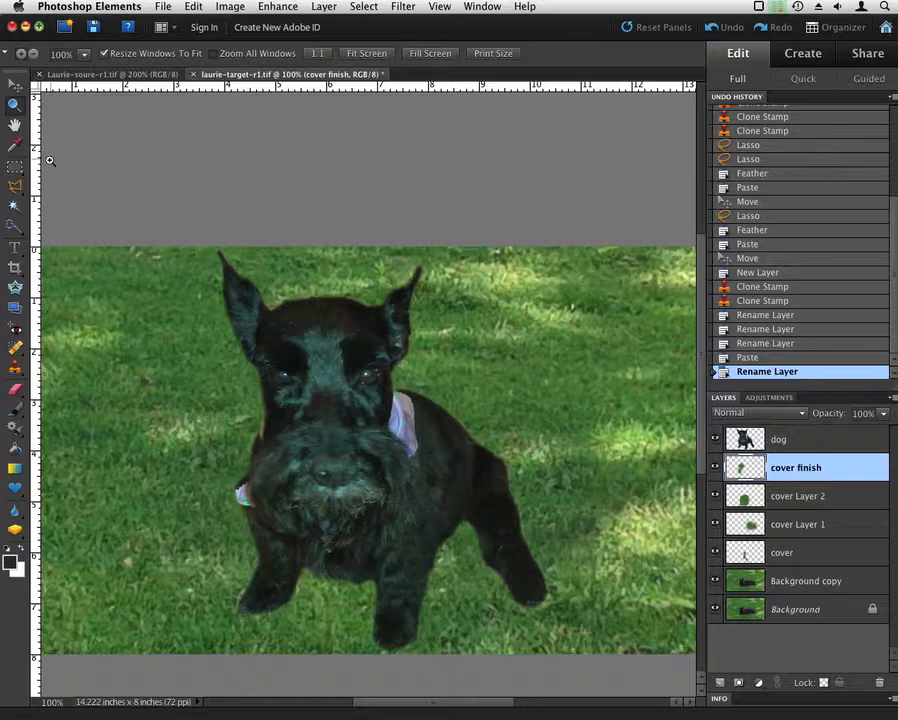
pyautogui.moveTo(16, 187); pyautogui.dragTo(68, 188)
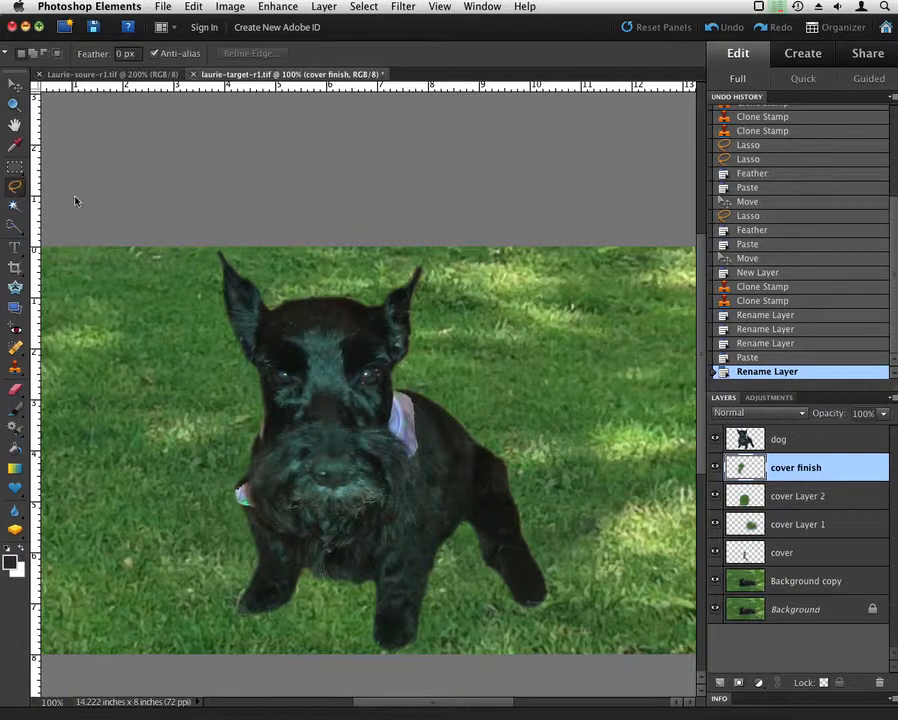
pyautogui.moveTo(293, 562)
pyautogui.mouseDown()
pyautogui.moveTo(272, 585)
pyautogui.moveTo(268, 608)
pyautogui.moveTo(312, 613)
pyautogui.mouseUp()
pyautogui.moveTo(382, 607)
pyautogui.mouseDown()
pyautogui.moveTo(424, 583)
pyautogui.moveTo(486, 578)
pyautogui.moveTo(502, 529)
pyautogui.moveTo(486, 503)
pyautogui.moveTo(468, 496)
pyautogui.moveTo(298, 556)
pyautogui.mouseUp()
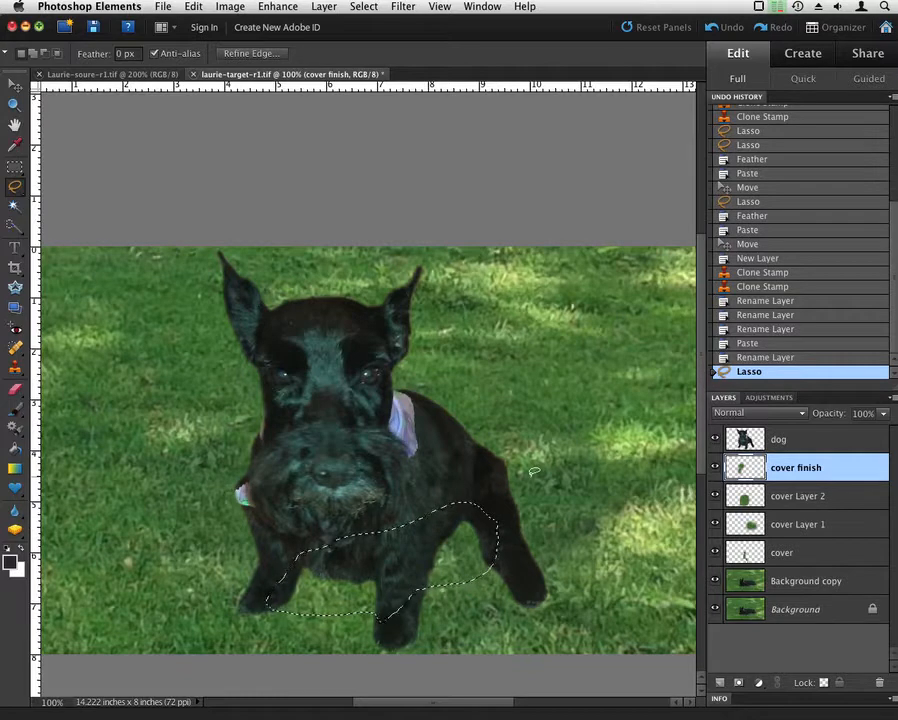
# Try feathering the ground selection under the dog by 20 pixels and revert to the unfeathered Lasso selection.
pyautogui.click(364, 7)
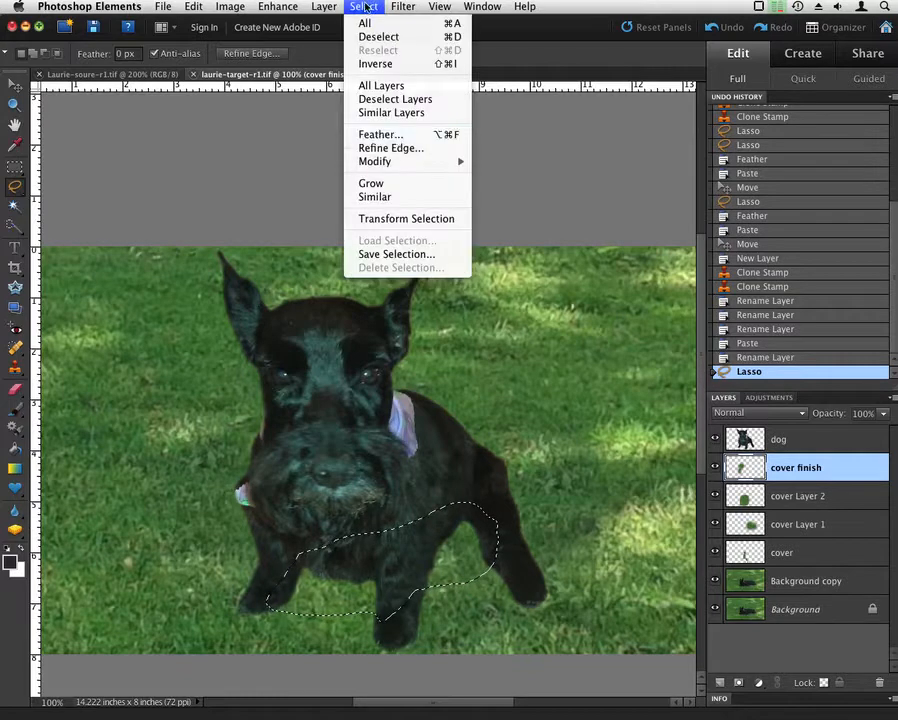
pyautogui.click(378, 134)
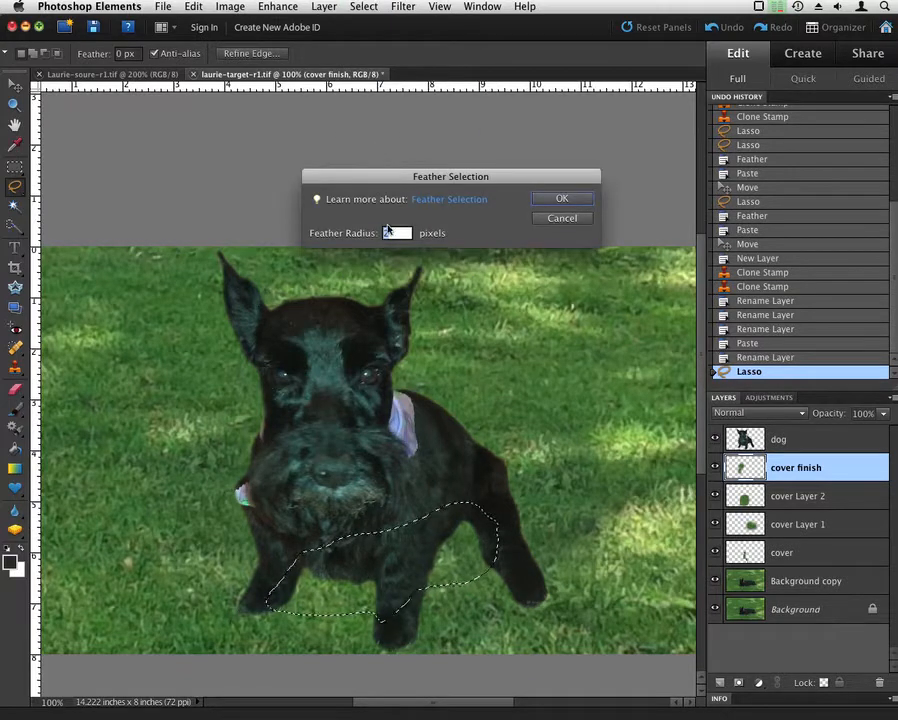
pyautogui.write('10')
pyautogui.press('Return')
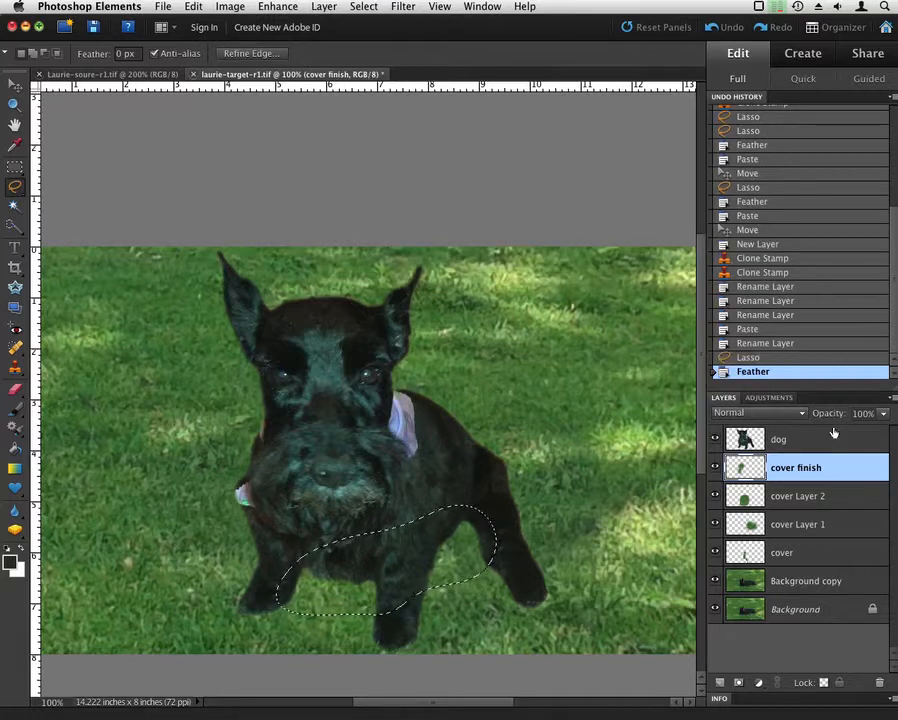
pyautogui.click(716, 358)
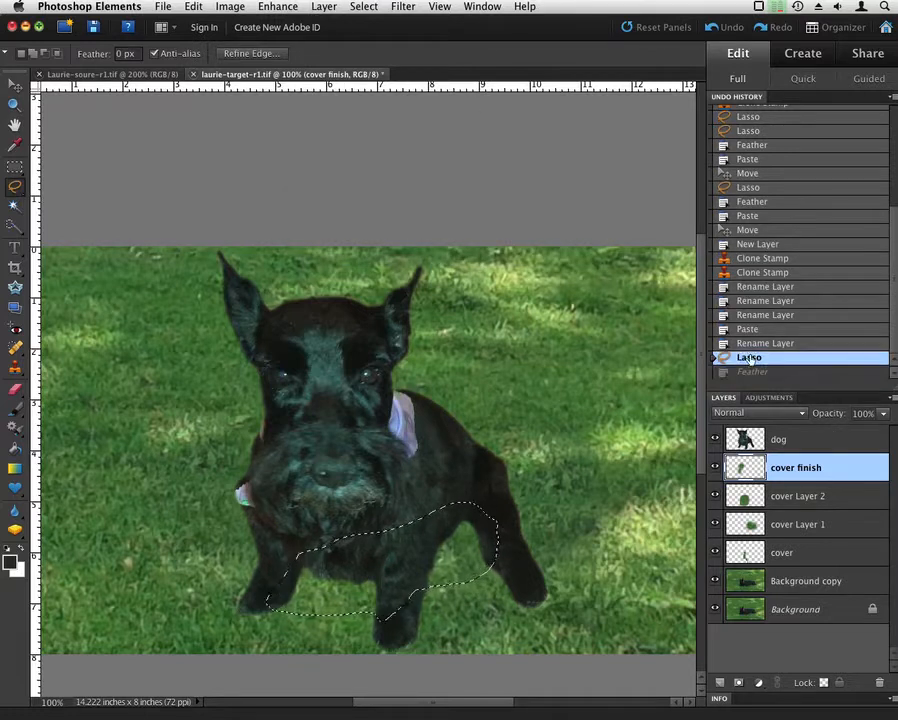
# Feather the ground selection under the dog by 10 pixels.
pyautogui.click(229, 6)
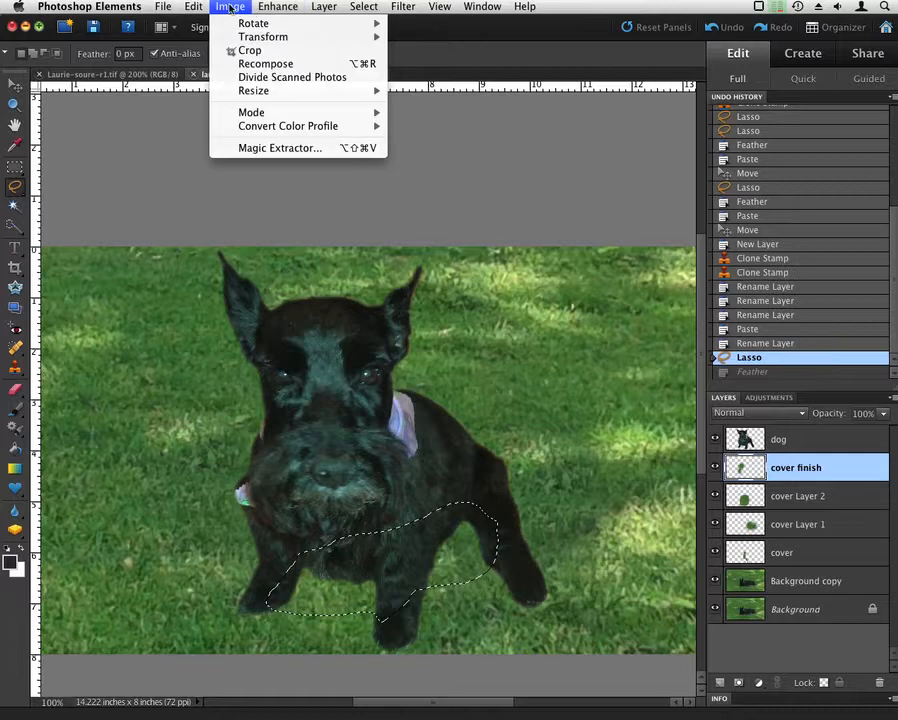
pyautogui.moveTo(278, 6)
pyautogui.moveTo(363, 6)
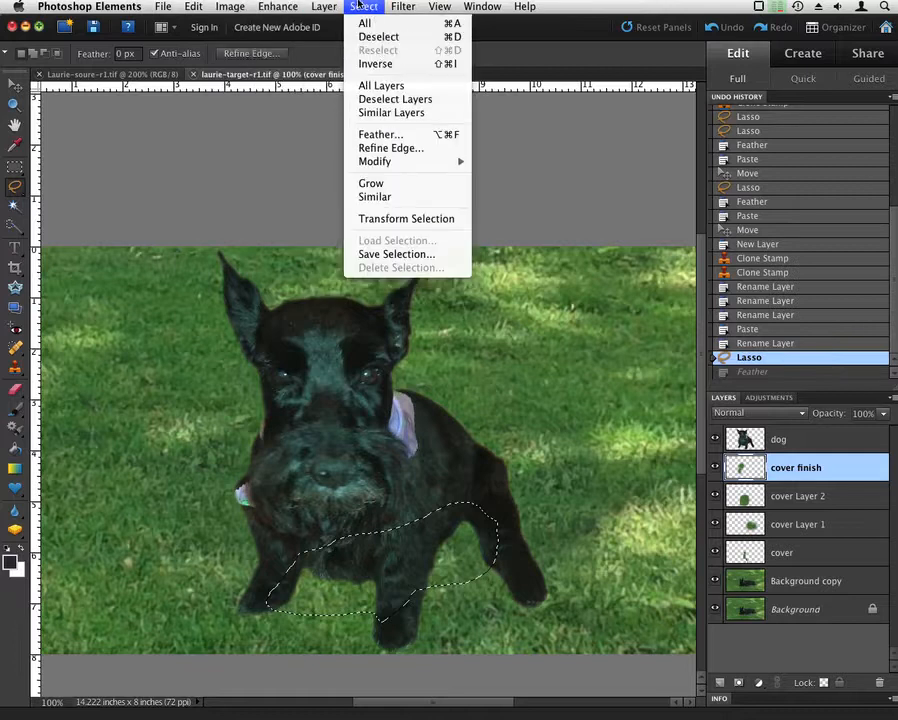
pyautogui.click(386, 136)
pyautogui.write('10')
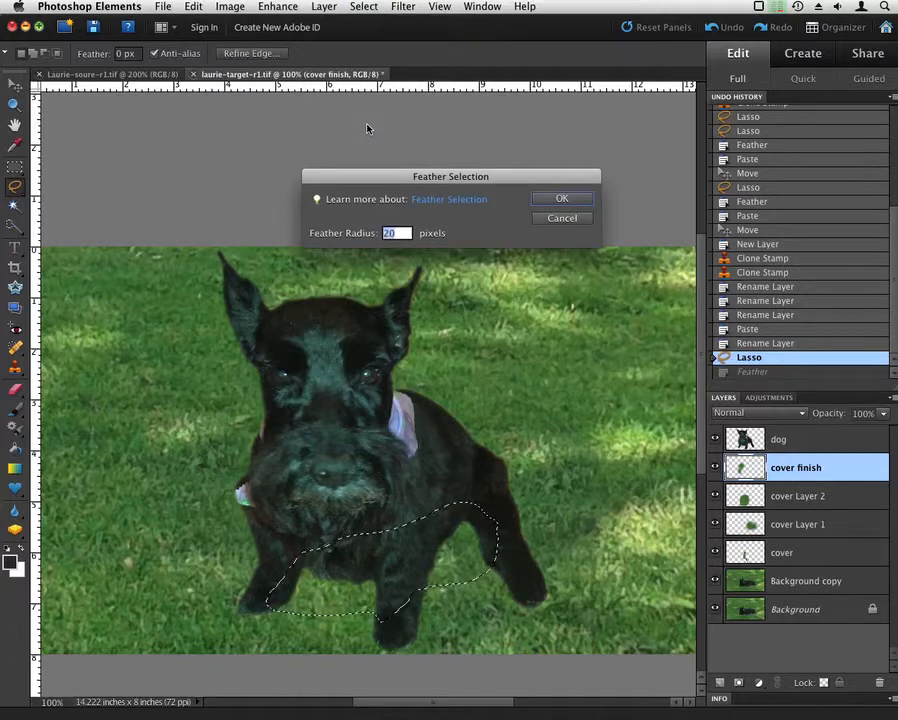
pyautogui.press('Return')
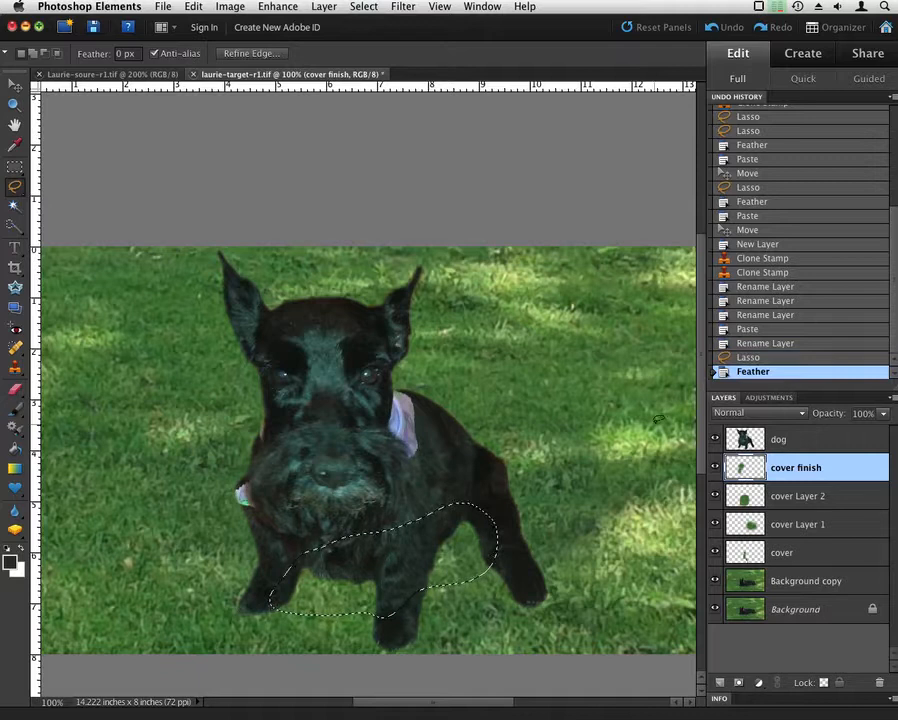
# Add a Levels adjustment layer above "cover finish", masked to the feathered ground selection.
pyautogui.click(759, 684)
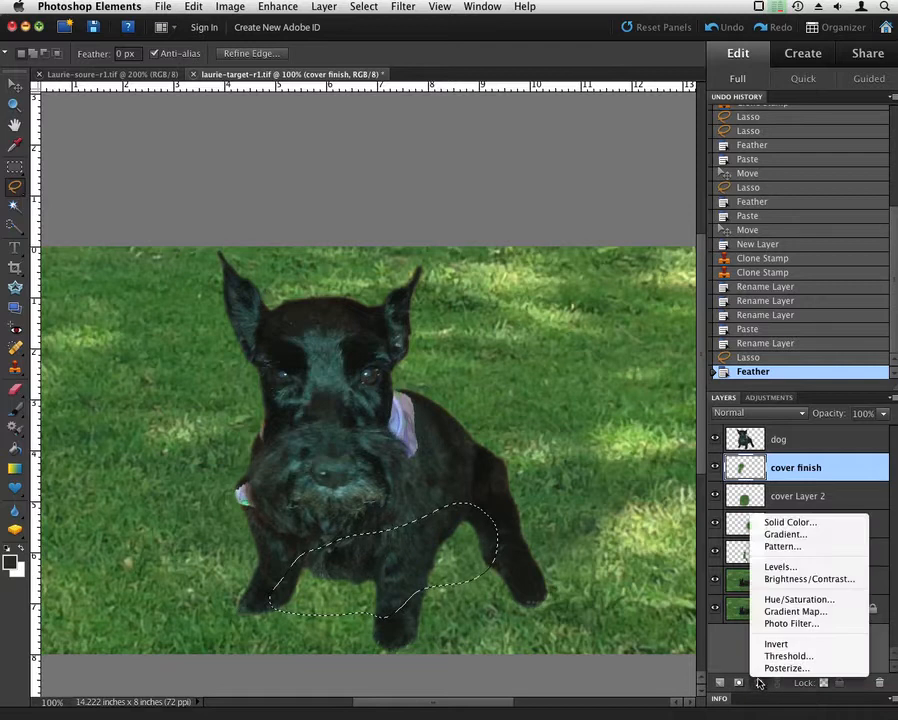
pyautogui.click(789, 570)
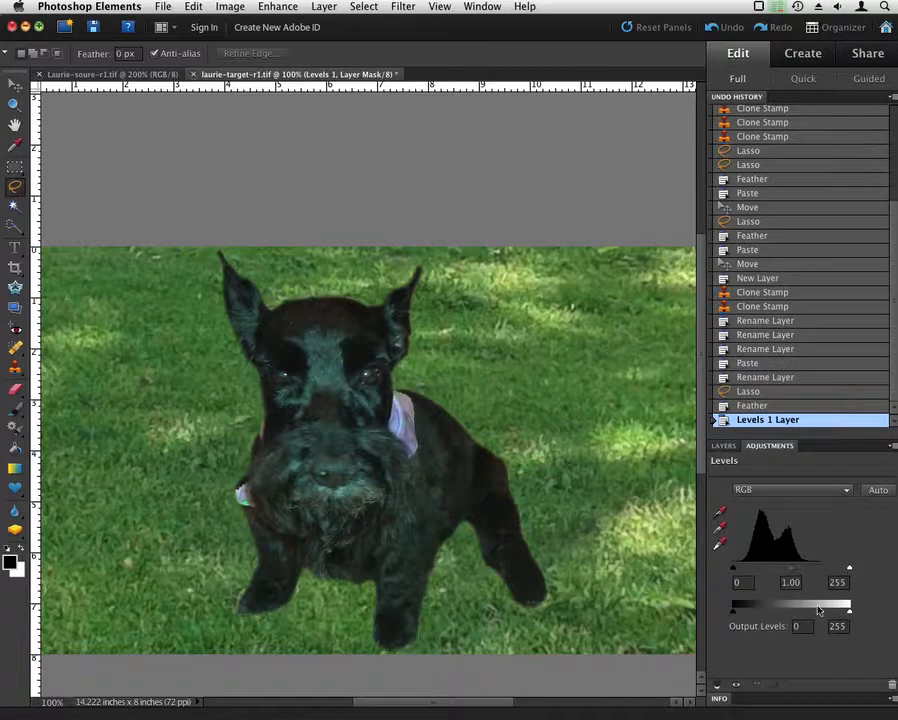
# Try darkening the ground with the Levels output white point and a midtone of 0.50, and revert these Levels changes.
pyautogui.click(849, 613)
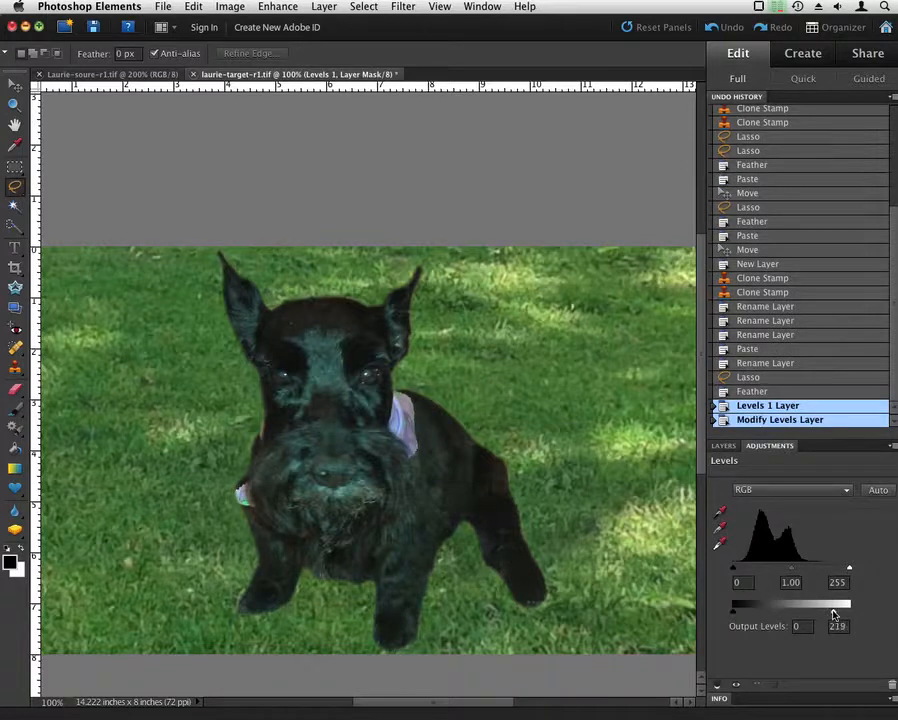
pyautogui.moveTo(740, 614)
pyautogui.mouseDown()
pyautogui.moveTo(762, 612)
pyautogui.moveTo(733, 612)
pyautogui.mouseUp()
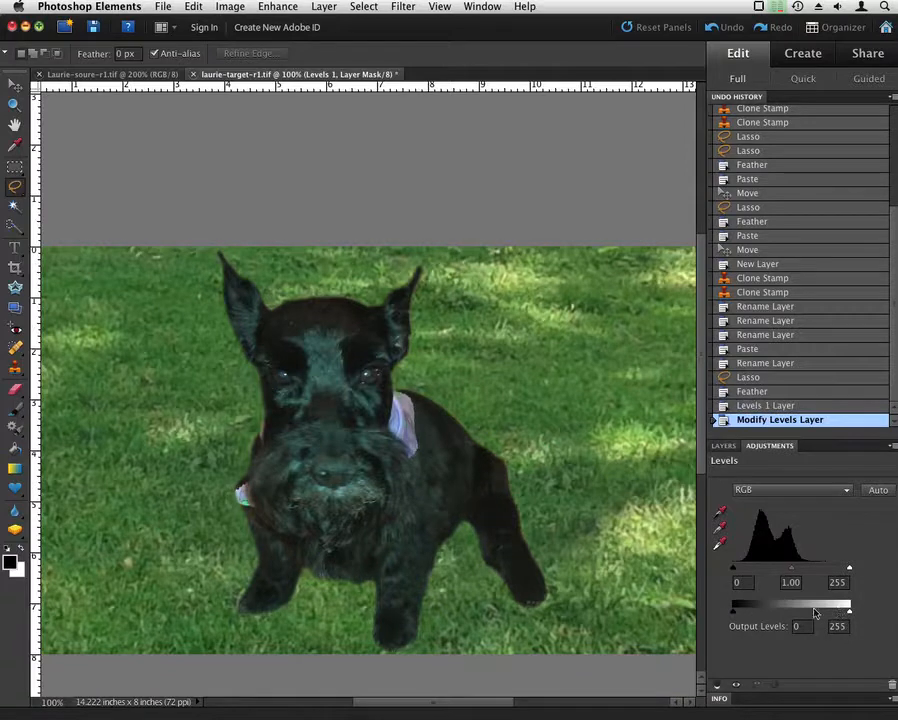
pyautogui.moveTo(847, 613)
pyautogui.mouseDown()
pyautogui.moveTo(797, 614)
pyautogui.moveTo(853, 610)
pyautogui.mouseUp()
pyautogui.moveTo(791, 570); pyautogui.dragTo(821, 571)
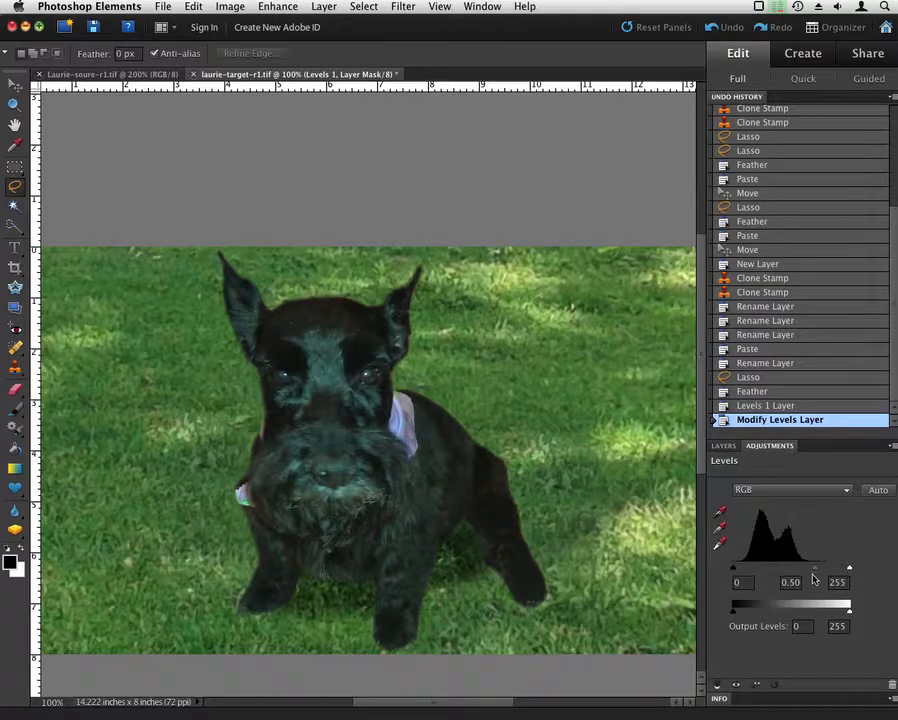
pyautogui.click(781, 407)
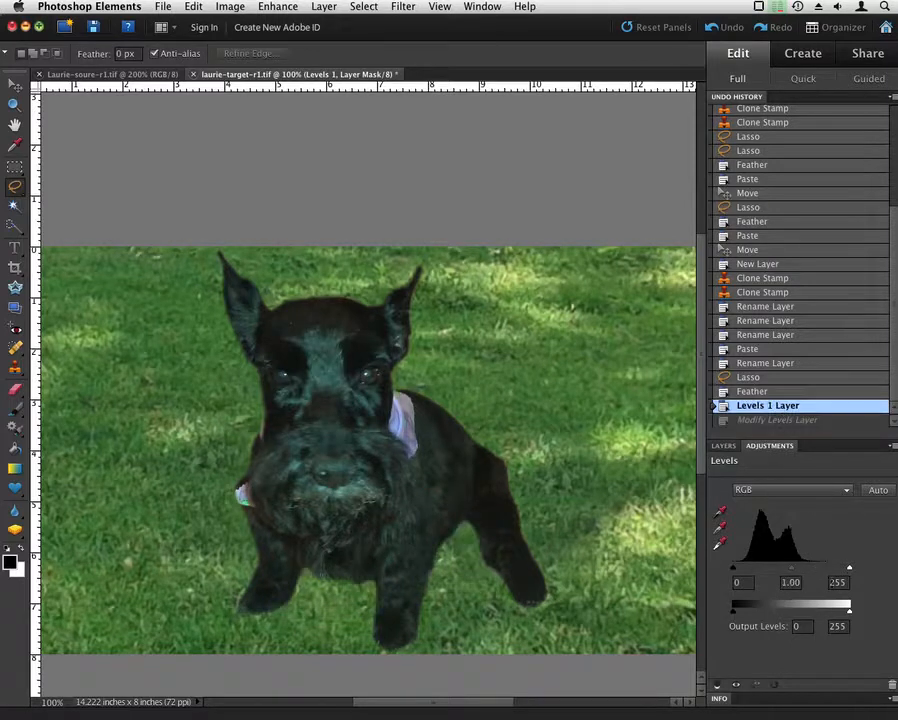
# Lower the Levels output white point to 88 to darken the ground into a shadow, and return to the layer list.
pyautogui.moveTo(849, 613); pyautogui.dragTo(774, 611)
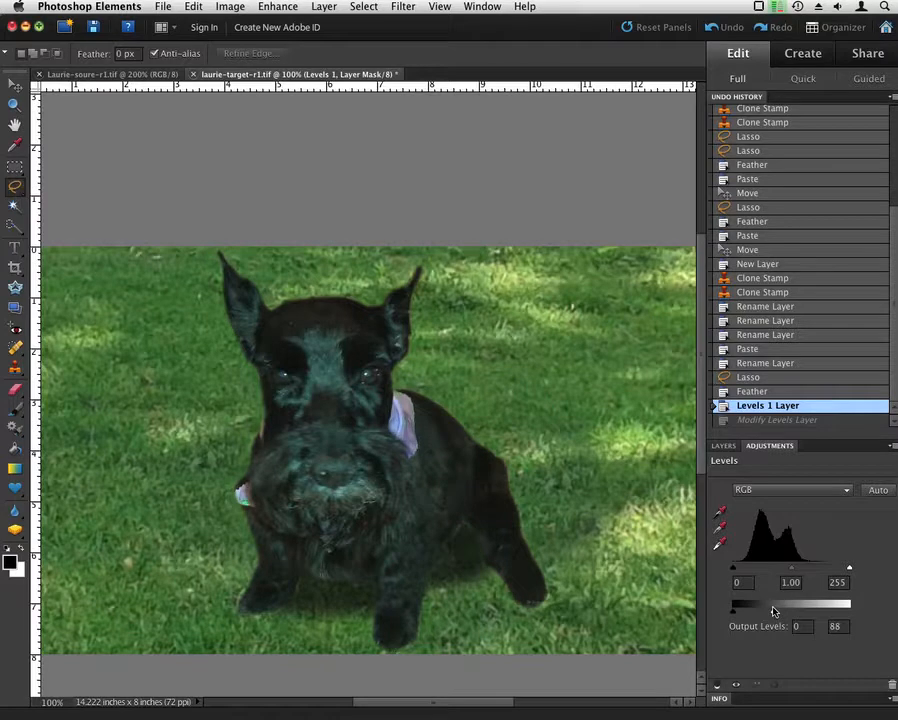
pyautogui.moveTo(773, 611); pyautogui.dragTo(773, 611)
pyautogui.click(723, 445)
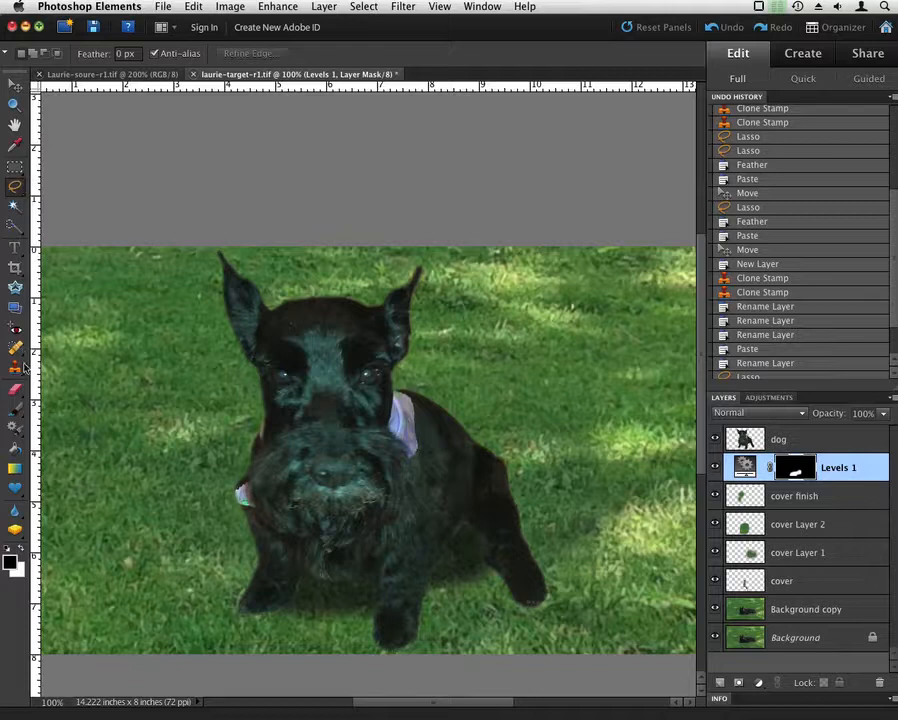
# Try brushing black at 16% opacity on the Levels 1 mask near the hind leg and undo the last stroke.
pyautogui.click(16, 410)
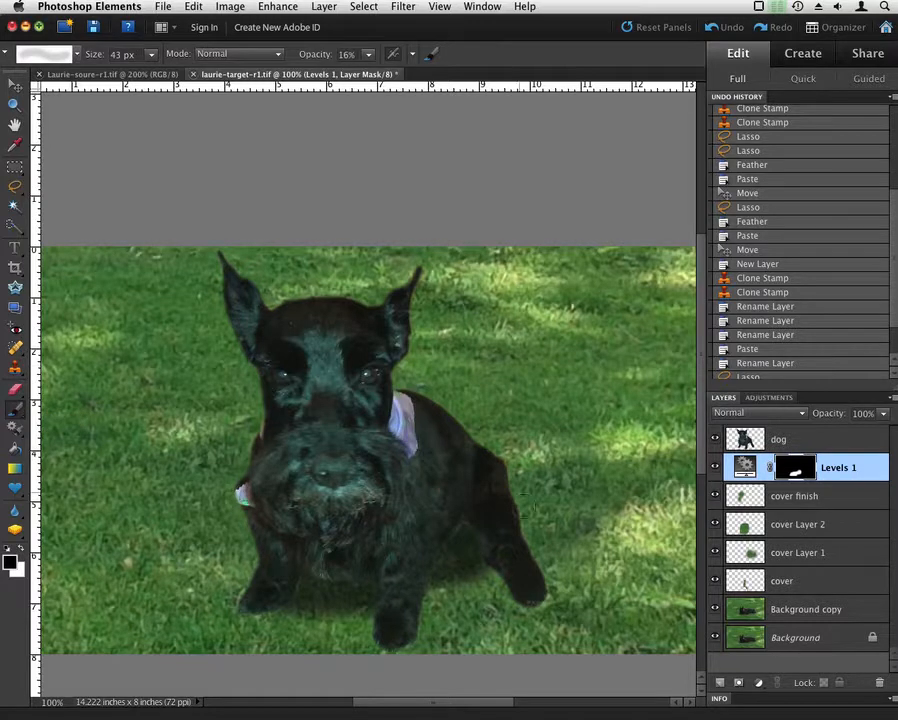
pyautogui.moveTo(470, 572)
pyautogui.mouseDown()
pyautogui.moveTo(492, 590)
pyautogui.moveTo(498, 578)
pyautogui.mouseUp()
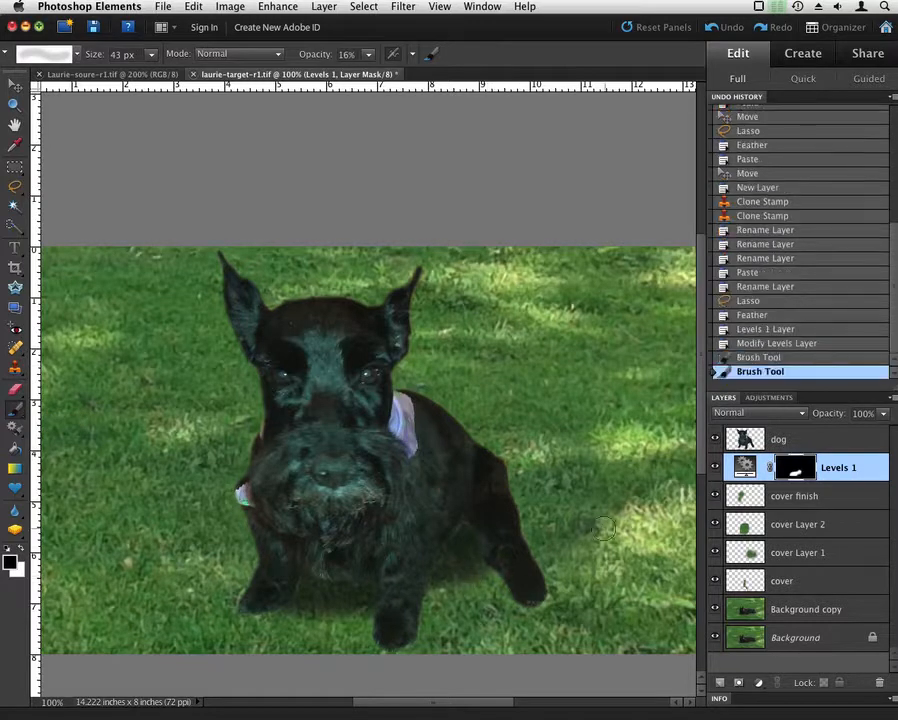
pyautogui.click(766, 355)
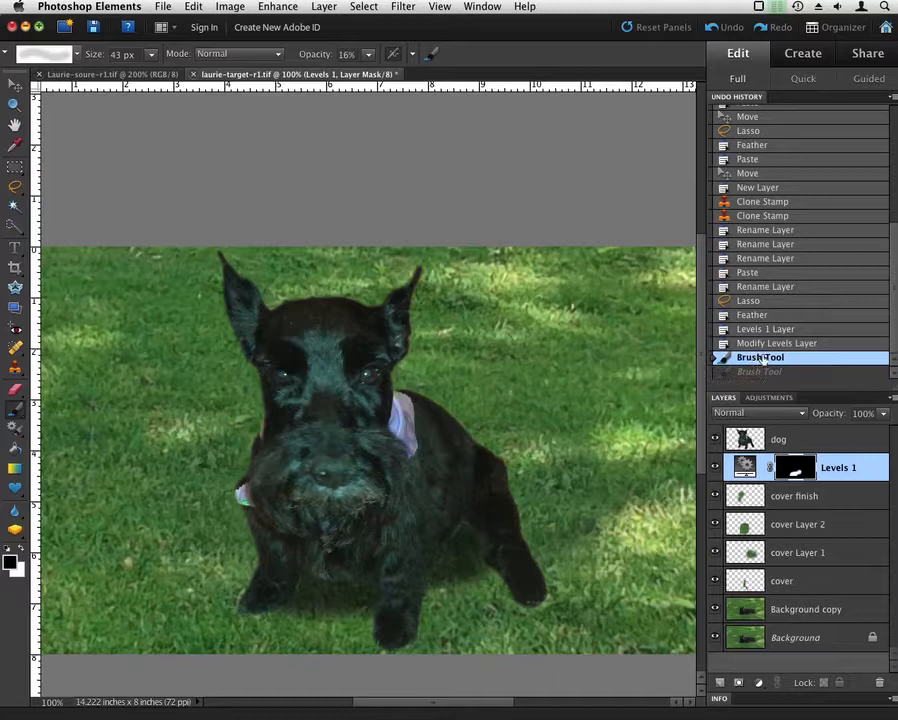
# Try erasing the shadow between the legs with black at 100% brush opacity, and revert all brush strokes on the mask.
pyautogui.click(369, 55)
pyautogui.moveTo(369, 66); pyautogui.dragTo(446, 71)
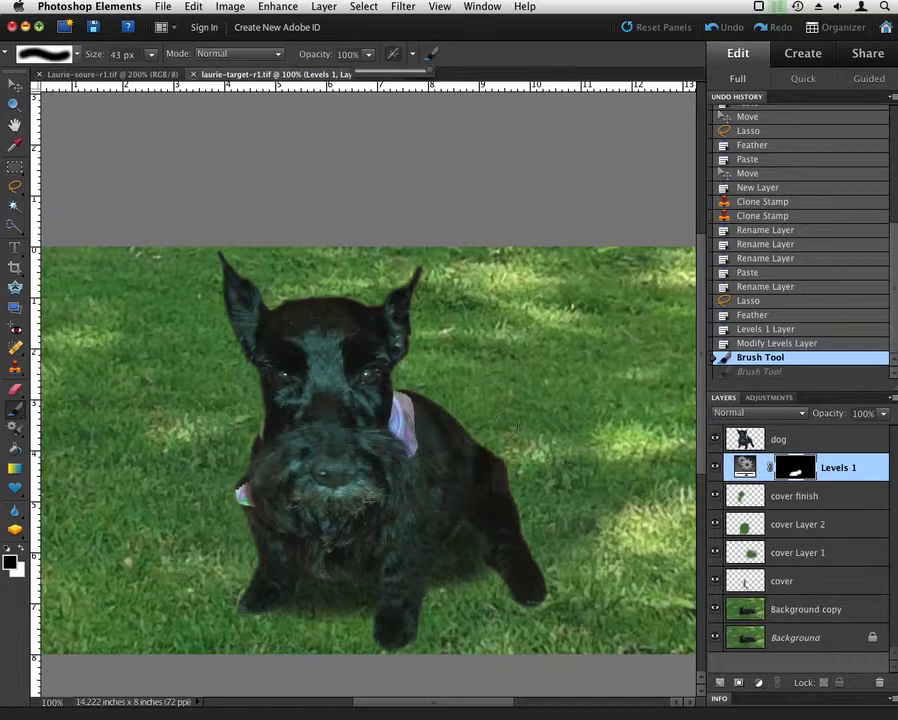
pyautogui.moveTo(481, 577); pyautogui.dragTo(437, 582)
pyautogui.press('super+y')
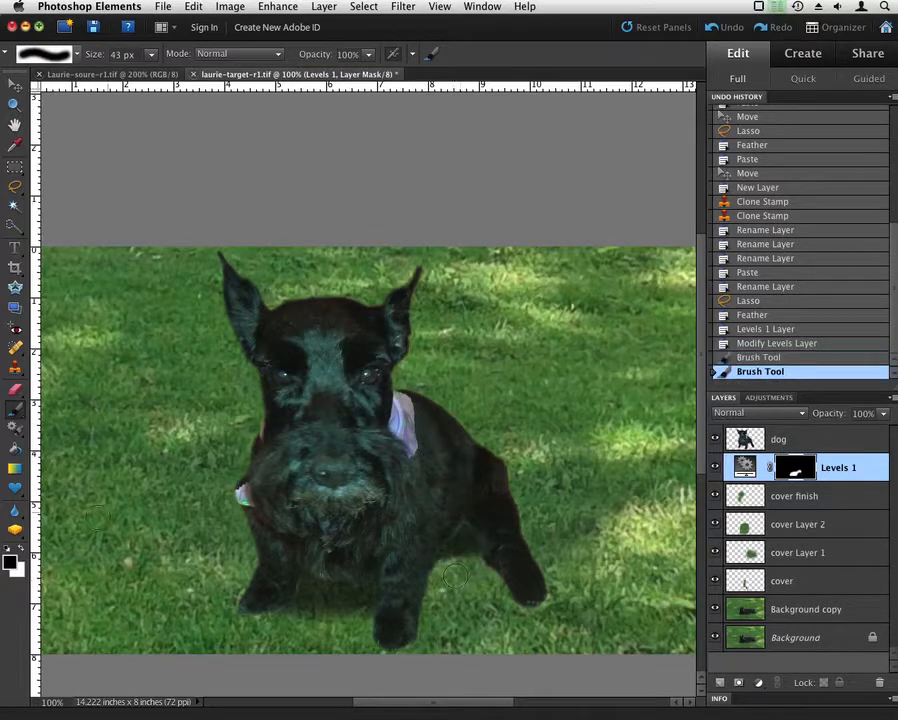
pyautogui.click(765, 358)
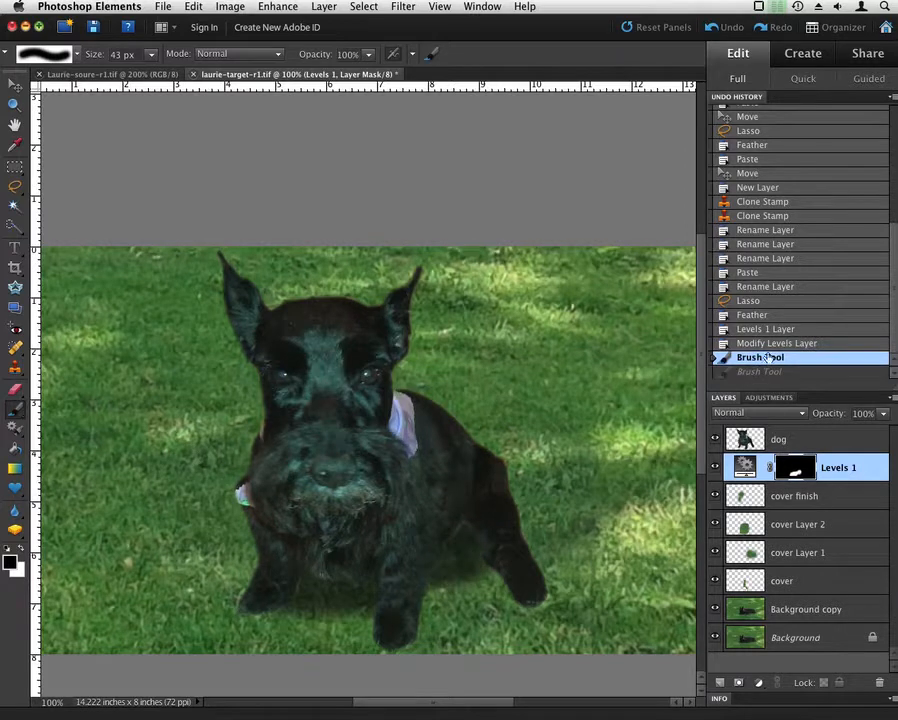
pyautogui.click(764, 343)
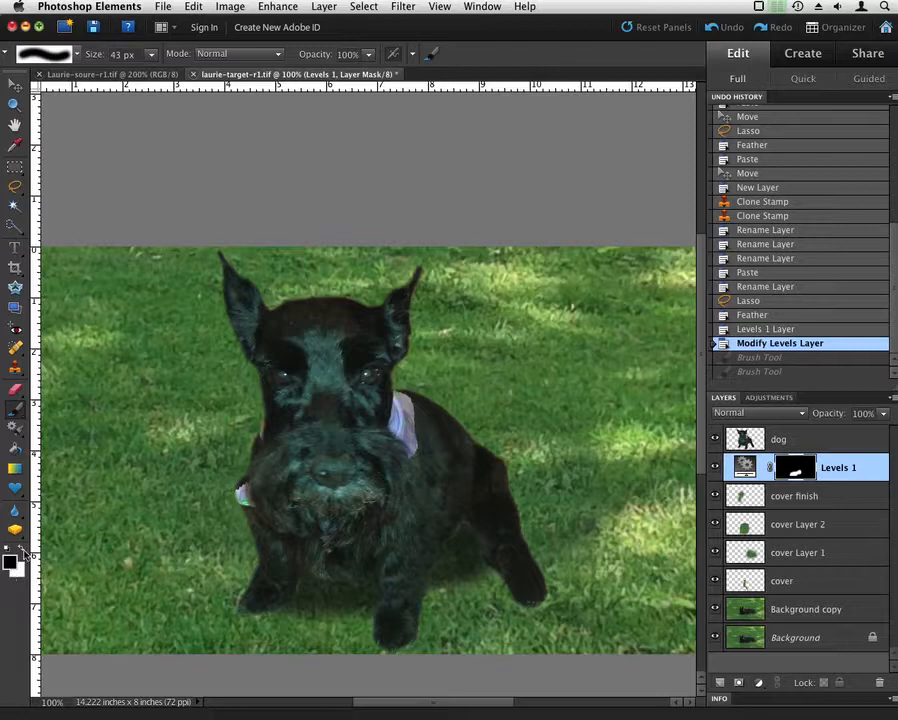
# Brush white at 43 px and 100% opacity on the Levels 1 mask to extend the shadow under the belly and behind the back.
pyautogui.click(21, 549)
pyautogui.moveTo(481, 574)
pyautogui.mouseDown()
pyautogui.moveTo(459, 584)
pyautogui.moveTo(491, 579)
pyautogui.mouseUp()
pyautogui.moveTo(358, 421); pyautogui.dragTo(312, 410)
pyautogui.click(423, 586)
pyautogui.moveTo(438, 577)
pyautogui.mouseDown()
pyautogui.moveTo(401, 613)
pyautogui.moveTo(436, 593)
pyautogui.mouseUp()
pyautogui.click(453, 576)
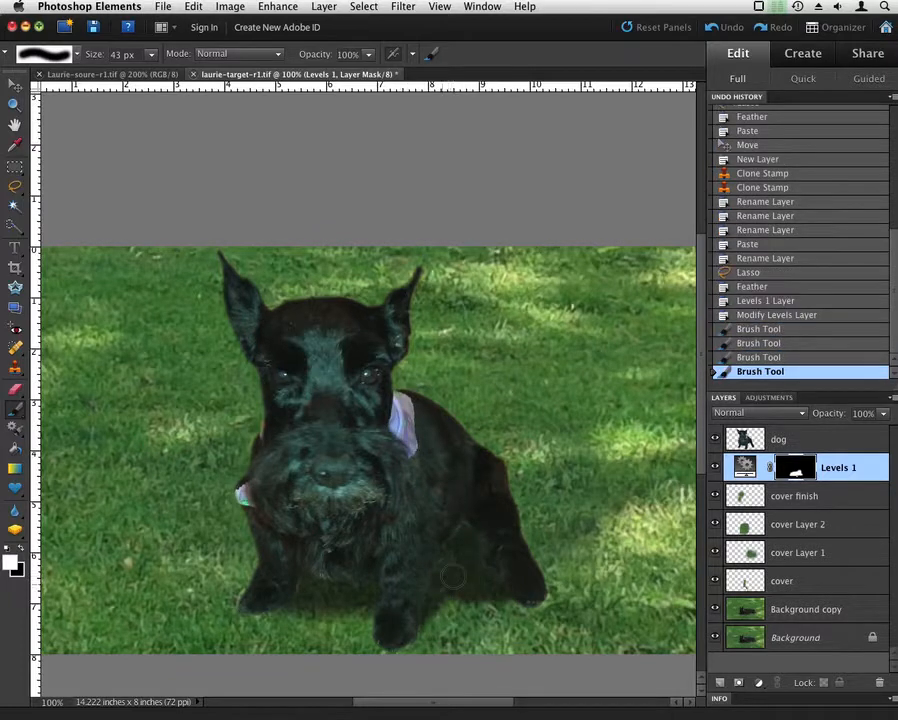
pyautogui.click(453, 576)
pyautogui.click(498, 526)
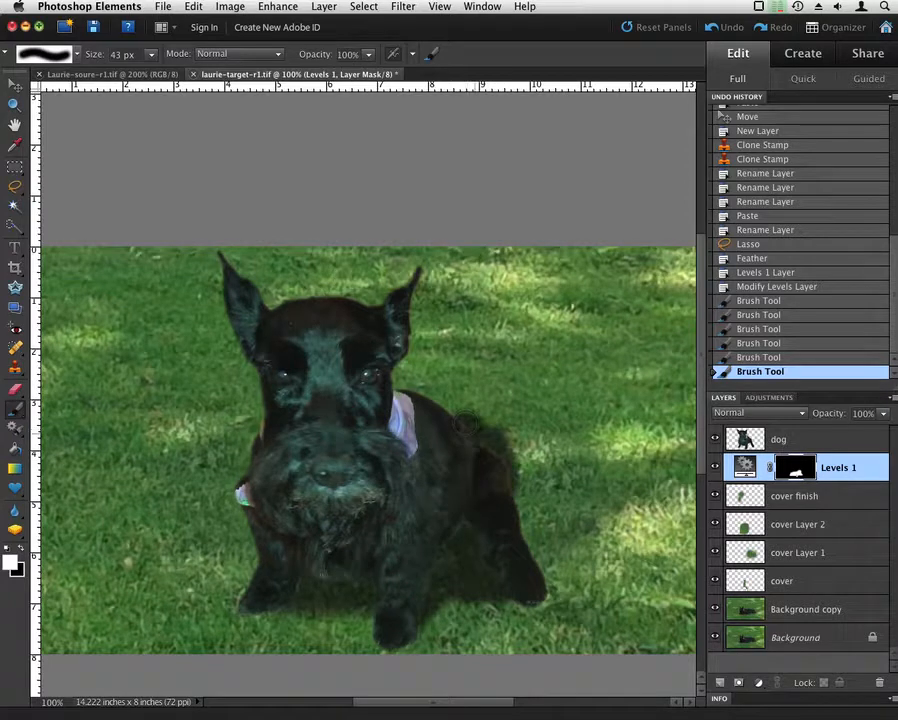
pyautogui.moveTo(480, 432); pyautogui.dragTo(378, 374)
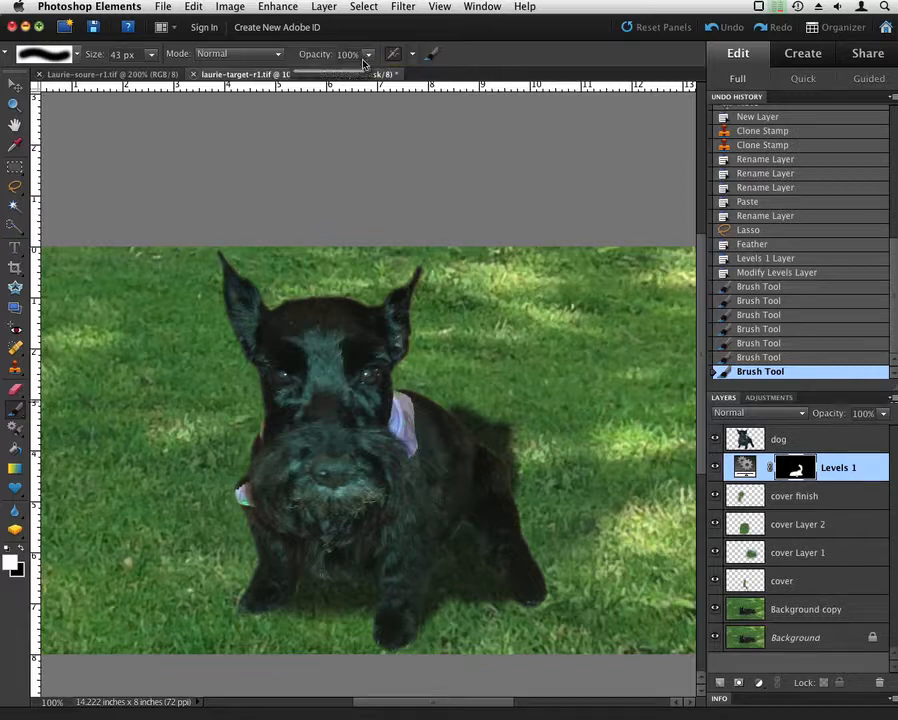
# Brush black at 44% opacity on the Levels 1 mask to fade the outer shadow behind the dog's back.
pyautogui.click(369, 55)
pyautogui.moveTo(369, 73); pyautogui.dragTo(327, 76)
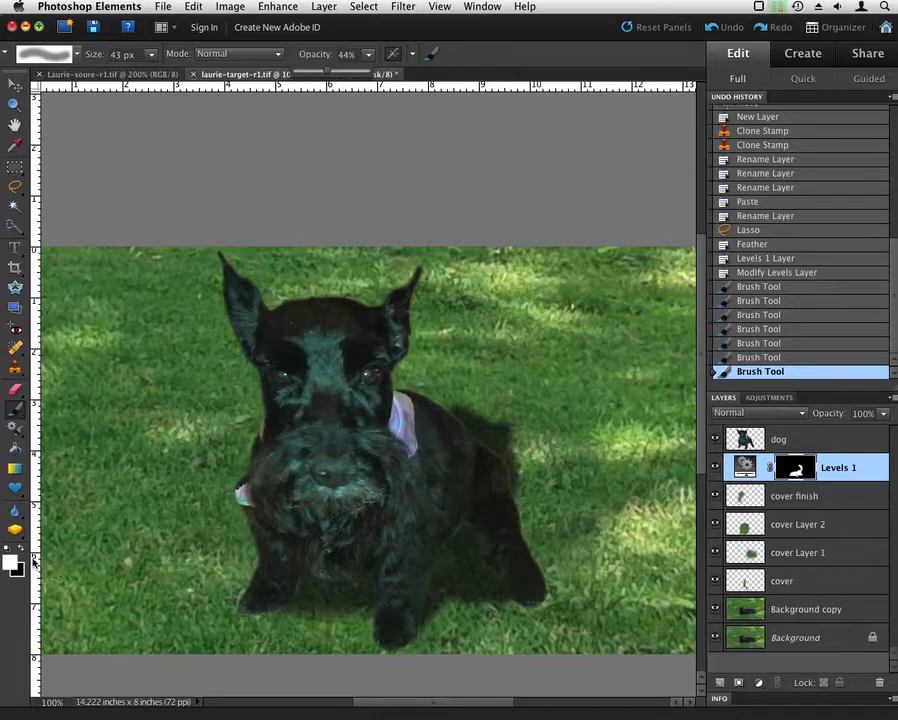
pyautogui.press('x')
pyautogui.moveTo(493, 410)
pyautogui.mouseDown()
pyautogui.moveTo(528, 438)
pyautogui.moveTo(534, 465)
pyautogui.mouseUp()
pyautogui.moveTo(474, 399); pyautogui.dragTo(586, 418)
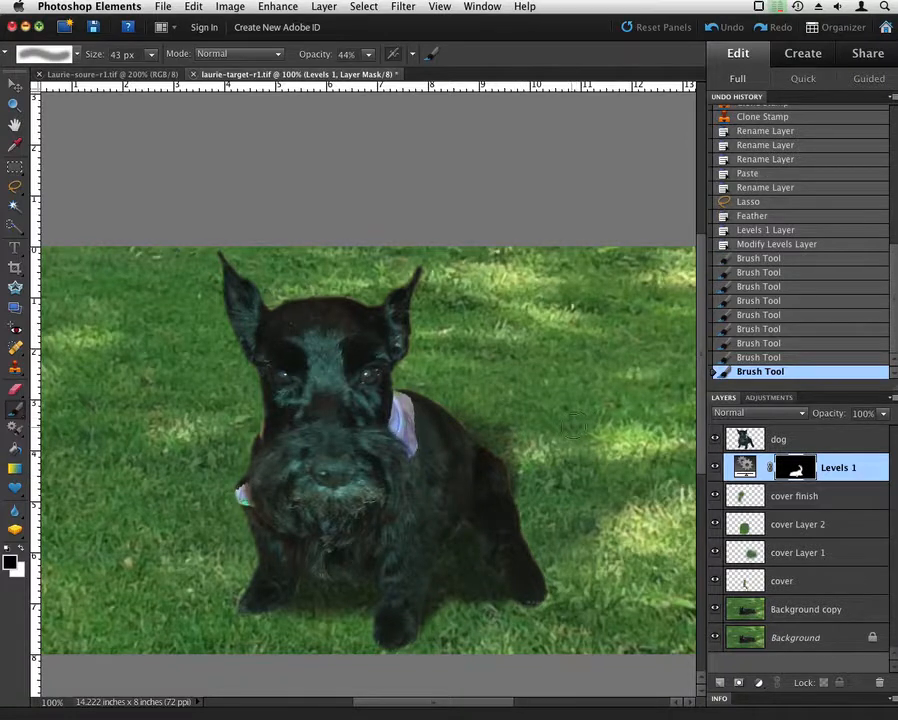
# Add a layer mask to the "dog" layer and save the file.
pyautogui.click(746, 440)
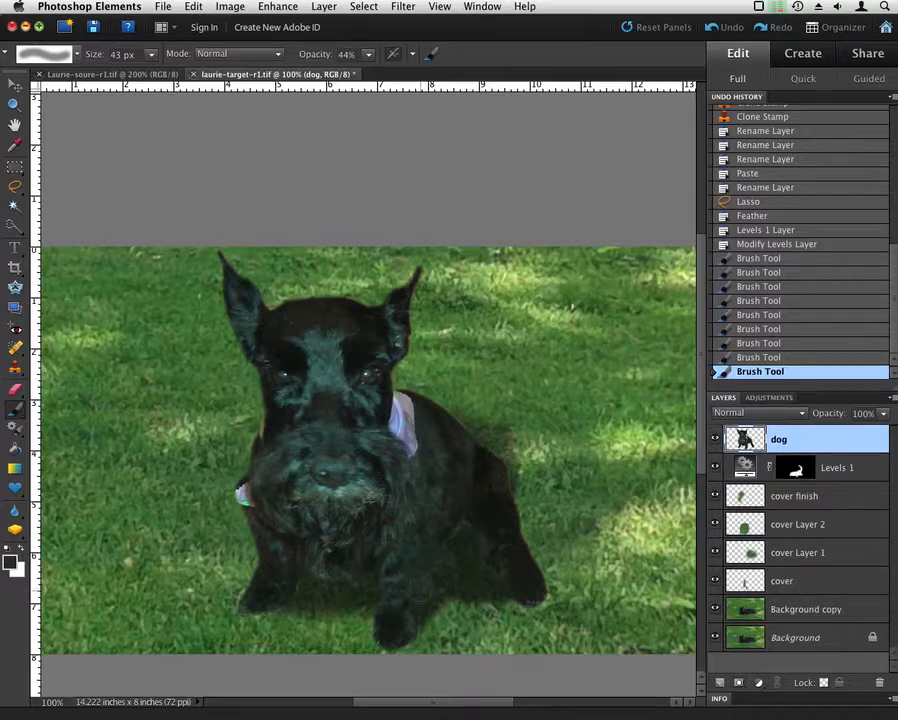
pyautogui.scroll(-2, 416, 585)
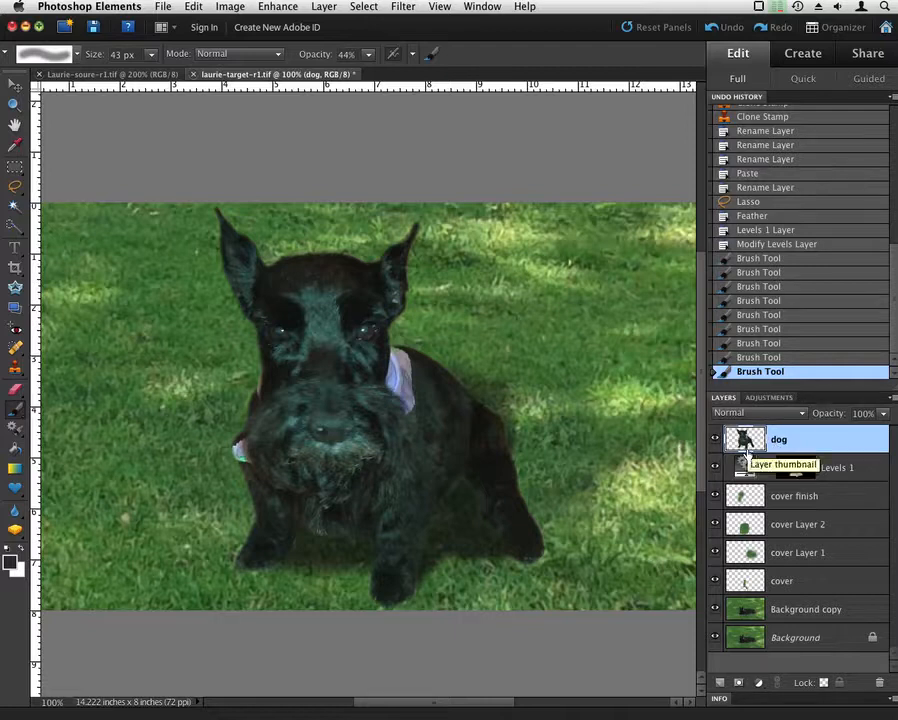
pyautogui.click(738, 683)
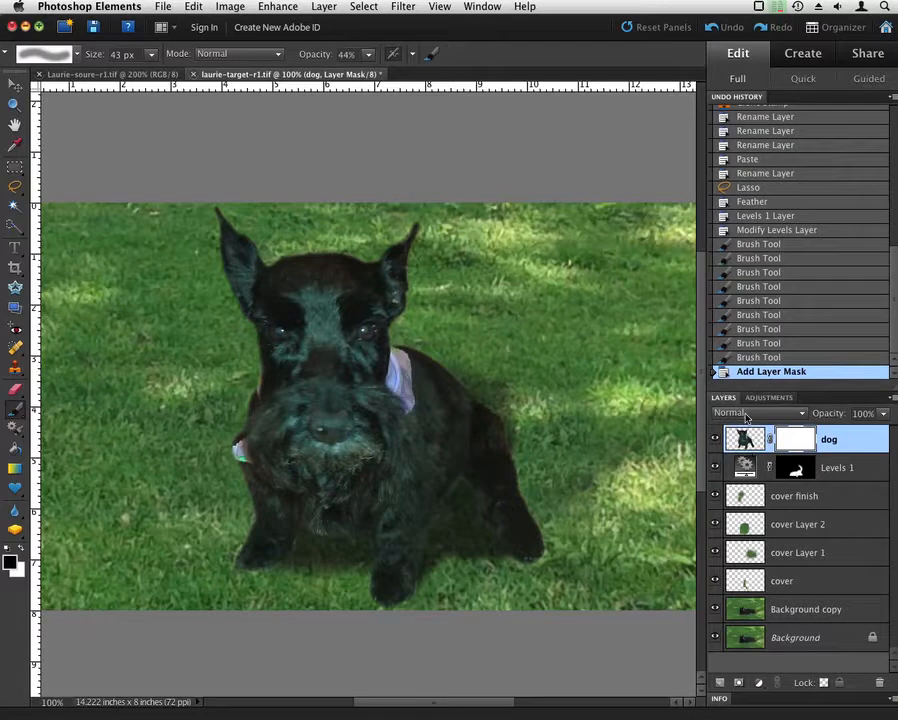
pyautogui.click(162, 6)
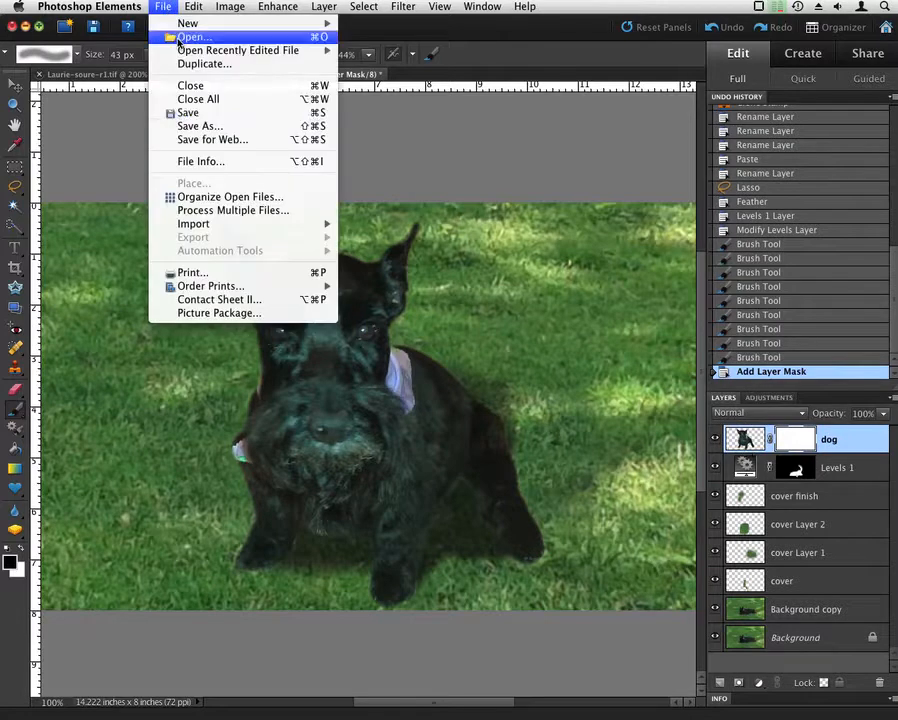
pyautogui.click(199, 113)
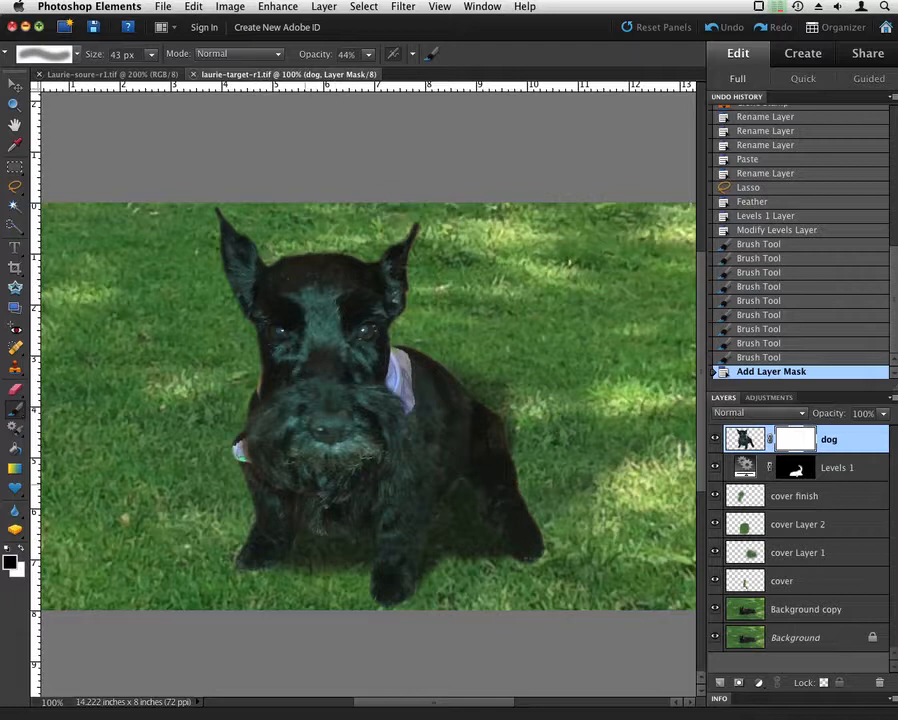
# Brush black at 44% opacity on the dog's layer mask, reducing the brush to 9 px, to blend the paw edges into the grass.
pyautogui.click(558, 308)
pyautogui.click(248, 575)
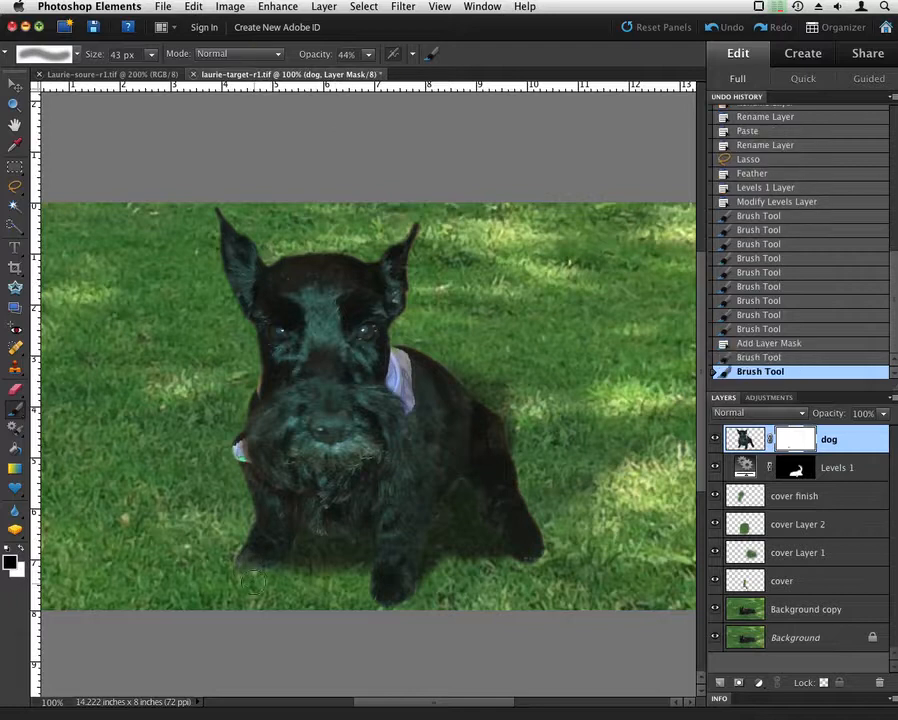
pyautogui.press('[')
pyautogui.press('[')
pyautogui.press('[')
pyautogui.click(241, 562)
pyautogui.click(241, 563)
pyautogui.click(241, 564)
pyautogui.click(242, 564)
pyautogui.click(242, 565)
pyautogui.click(243, 565)
pyautogui.click(243, 565)
pyautogui.click(243, 565)
pyautogui.click(243, 565)
pyautogui.click(243, 566)
pyautogui.click(243, 566)
pyautogui.click(243, 566)
pyautogui.click(243, 566)
pyautogui.click(243, 566)
pyautogui.click(272, 422)
pyautogui.click(275, 421)
pyautogui.click(279, 420)
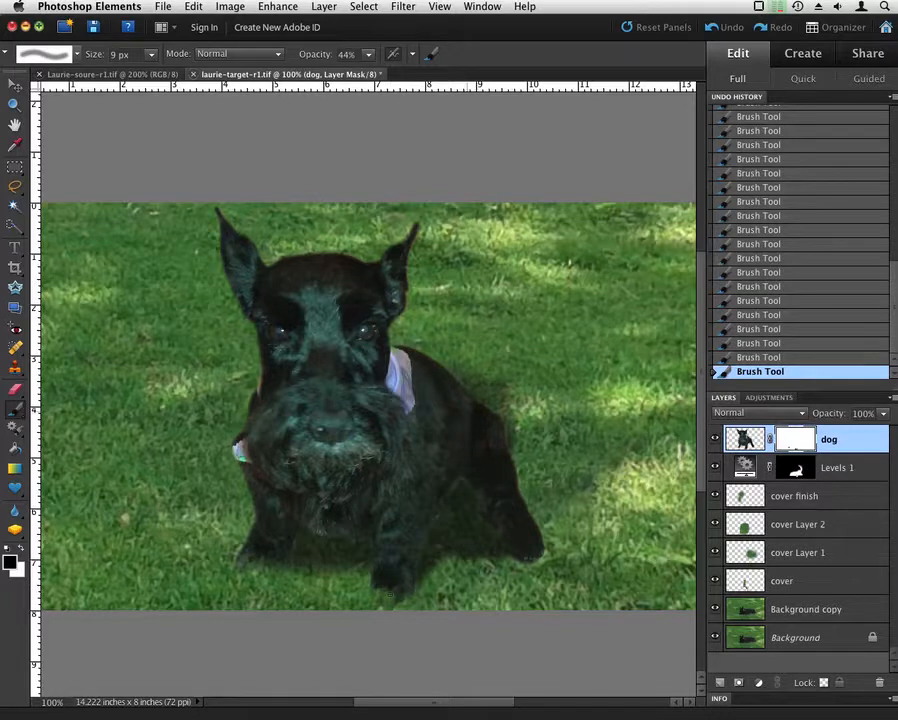
# Blend the paw edges further by brushing on the dog's layer mask at 53% opacity, and touch up the mask behind the back in white.
pyautogui.click(368, 55)
pyautogui.moveTo(367, 74); pyautogui.dragTo(355, 76)
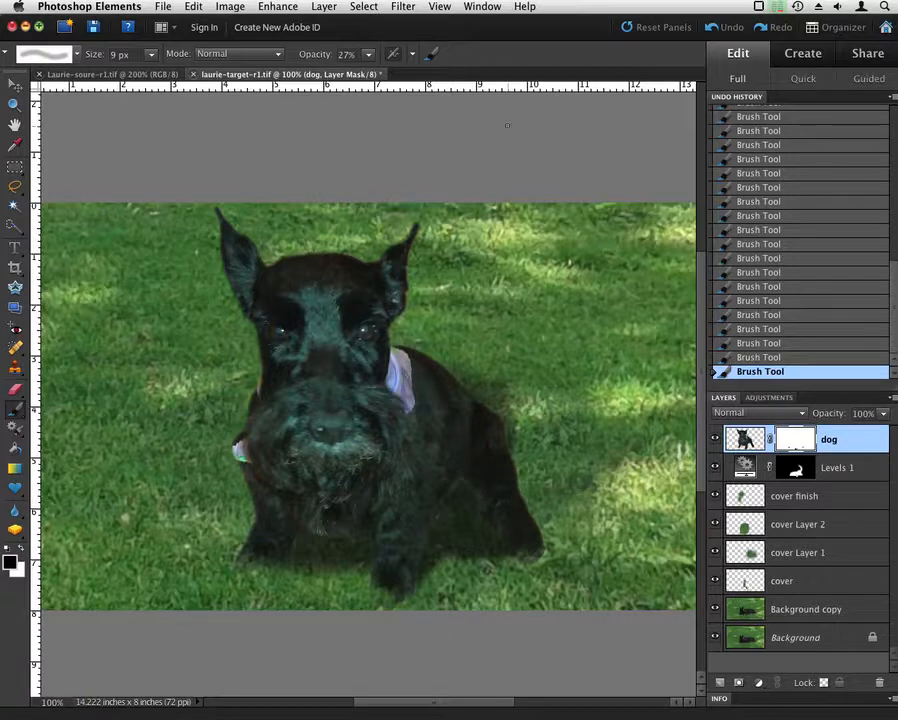
pyautogui.moveTo(316, 55); pyautogui.dragTo(329, 60)
pyautogui.write('53')
pyautogui.press('Return')
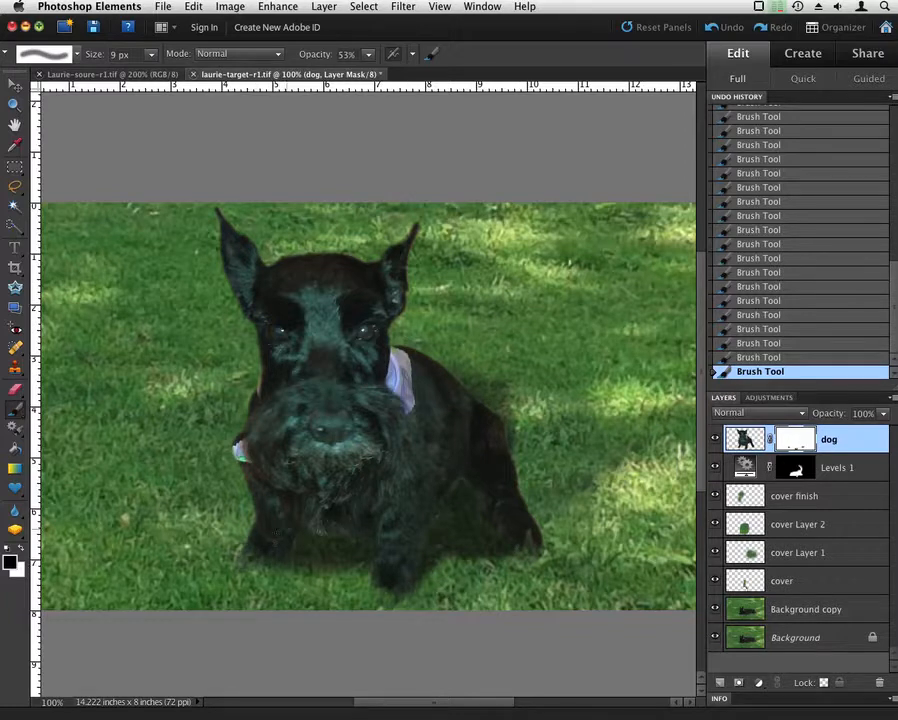
pyautogui.click(20, 548)
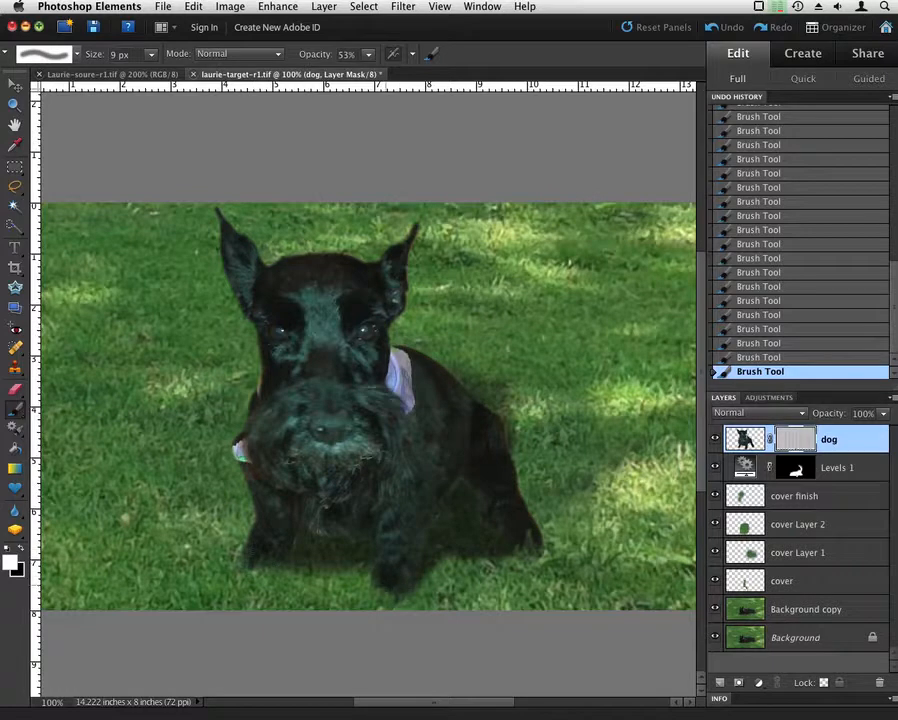
pyautogui.moveTo(494, 408); pyautogui.dragTo(508, 418)
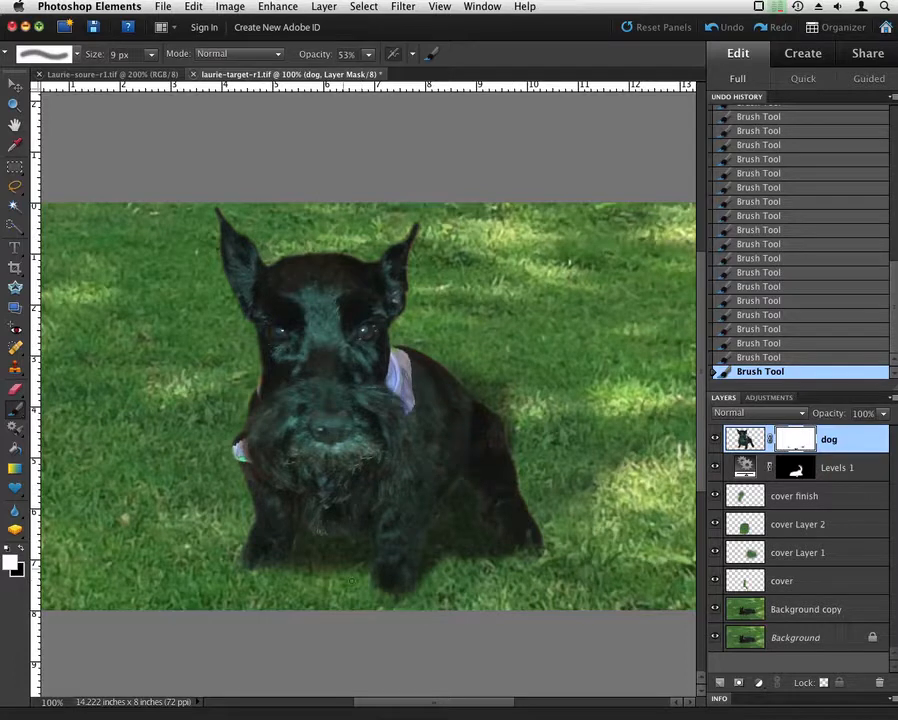
# Try to paint pure black at 100% opacity on the "dog" layer between the front paws, and undo the stroke.
pyautogui.click(764, 466)
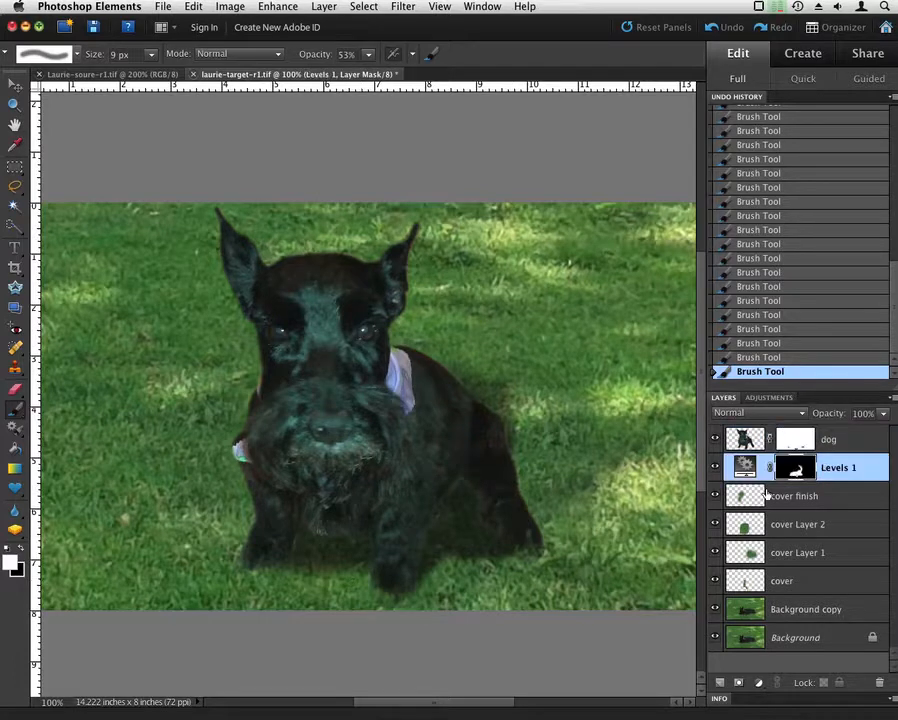
pyautogui.press('0')
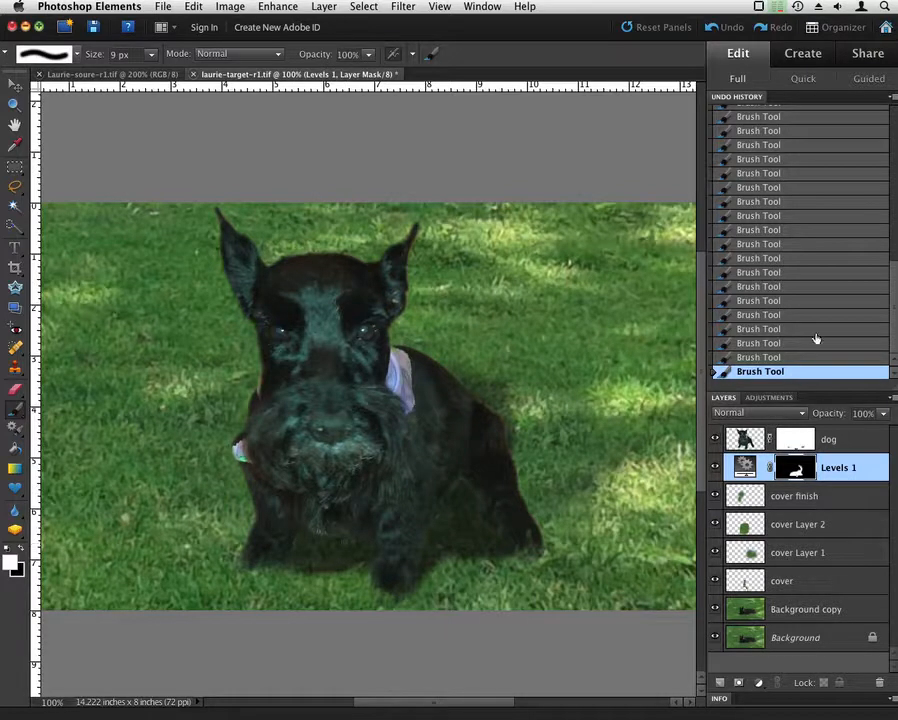
pyautogui.click(796, 357)
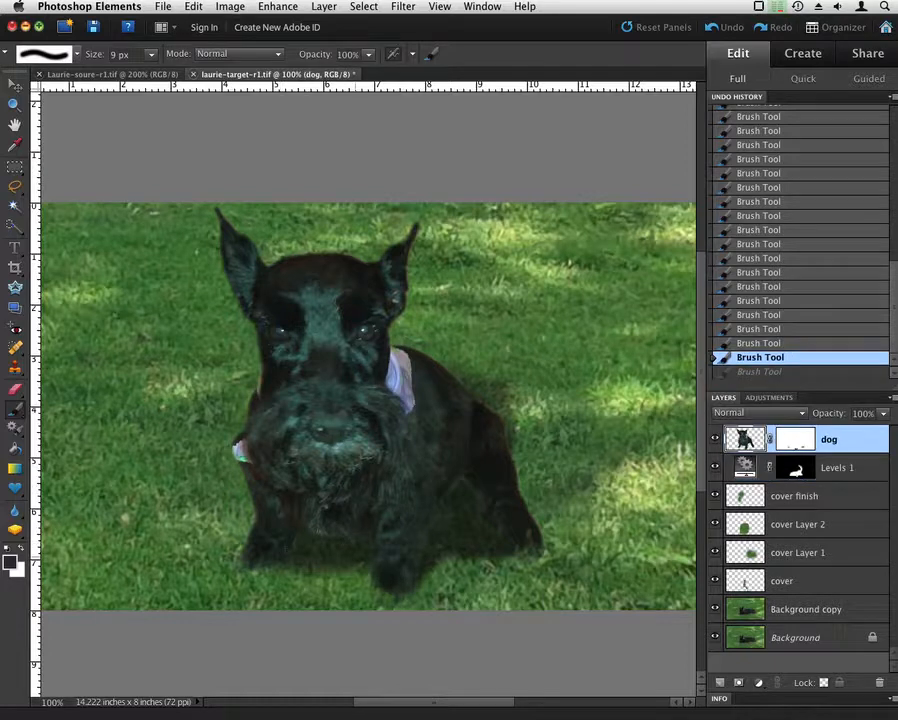
pyautogui.click(11, 561)
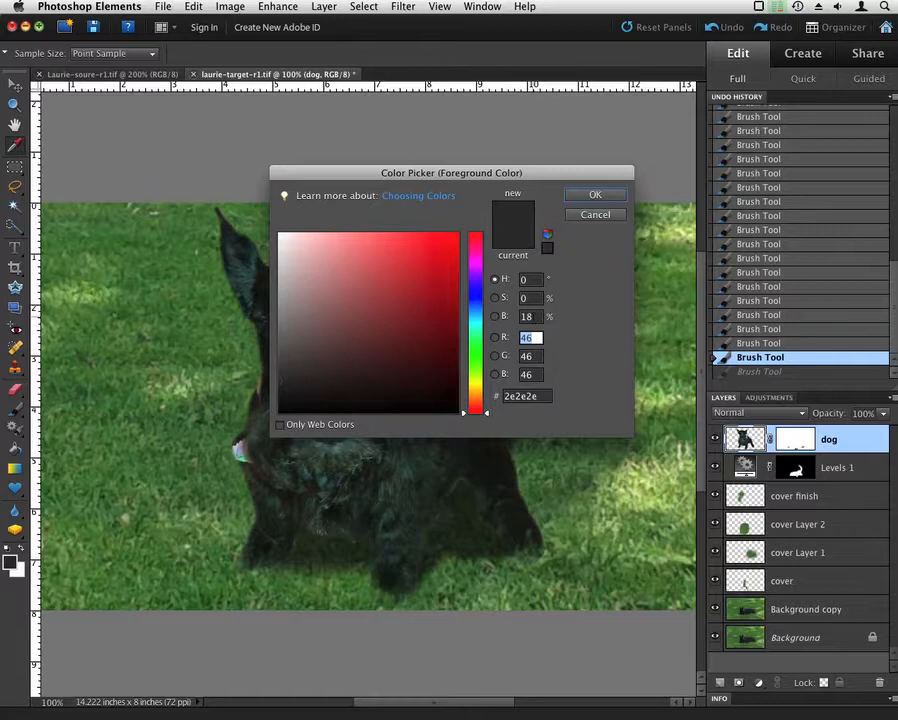
pyautogui.doubleClick(521, 316)
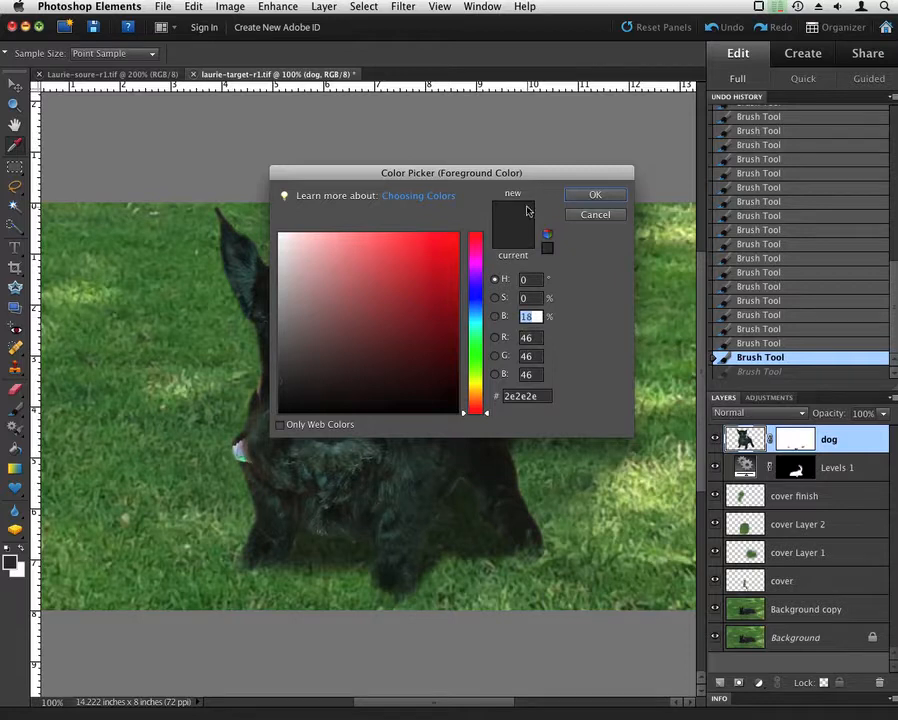
pyautogui.write('0')
pyautogui.press('Return')
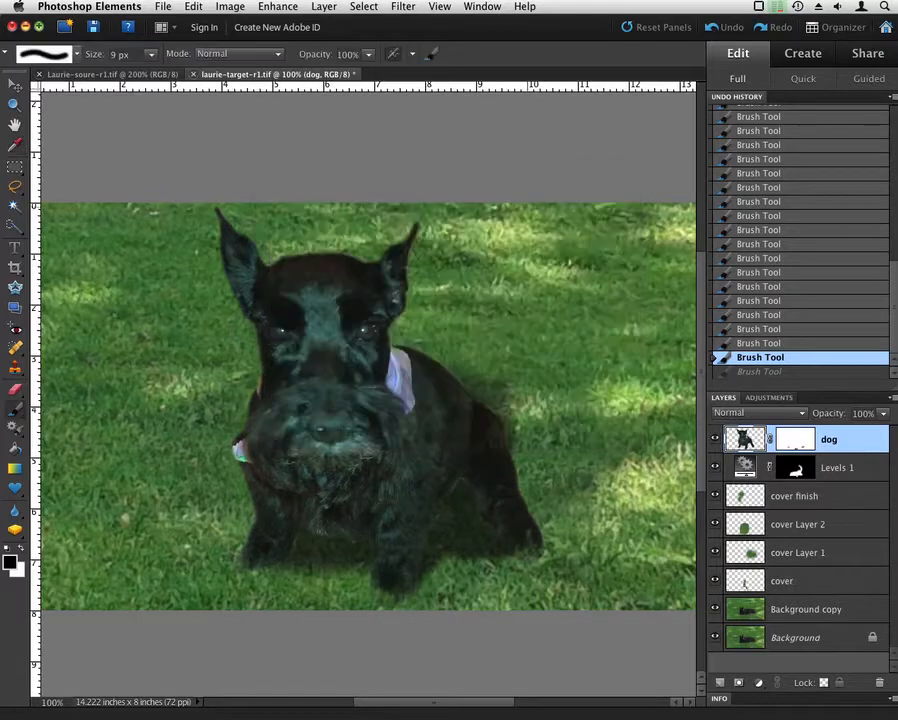
pyautogui.moveTo(291, 571)
pyautogui.mouseDown()
pyautogui.moveTo(355, 571)
pyautogui.moveTo(320, 563)
pyautogui.moveTo(358, 560)
pyautogui.moveTo(316, 552)
pyautogui.mouseUp()
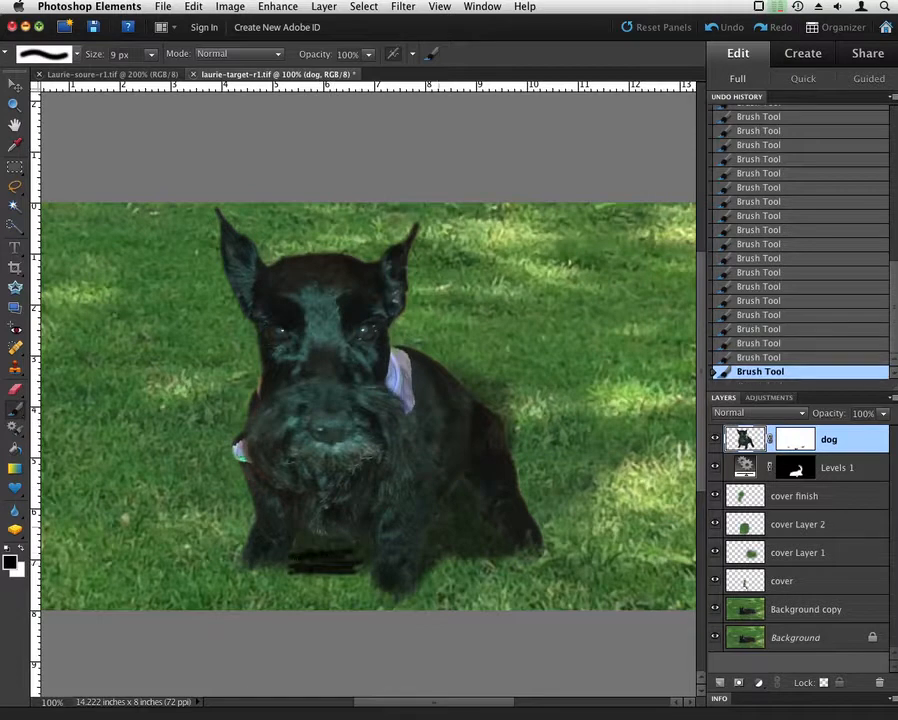
pyautogui.click(762, 357)
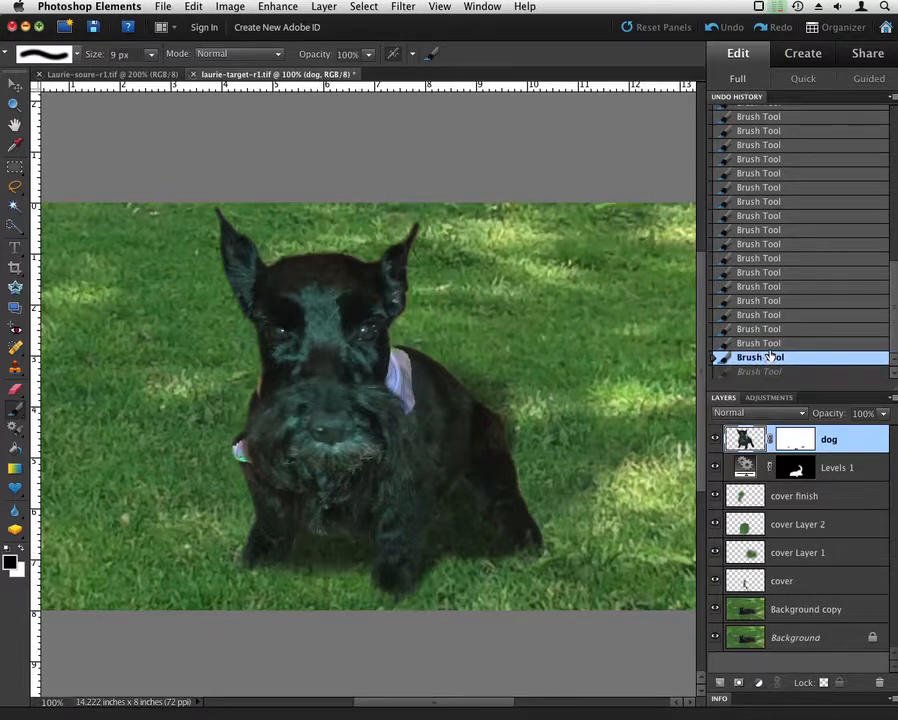
# Step back through the undo history to the earliest stored brush stroke.
pyautogui.click(763, 343)
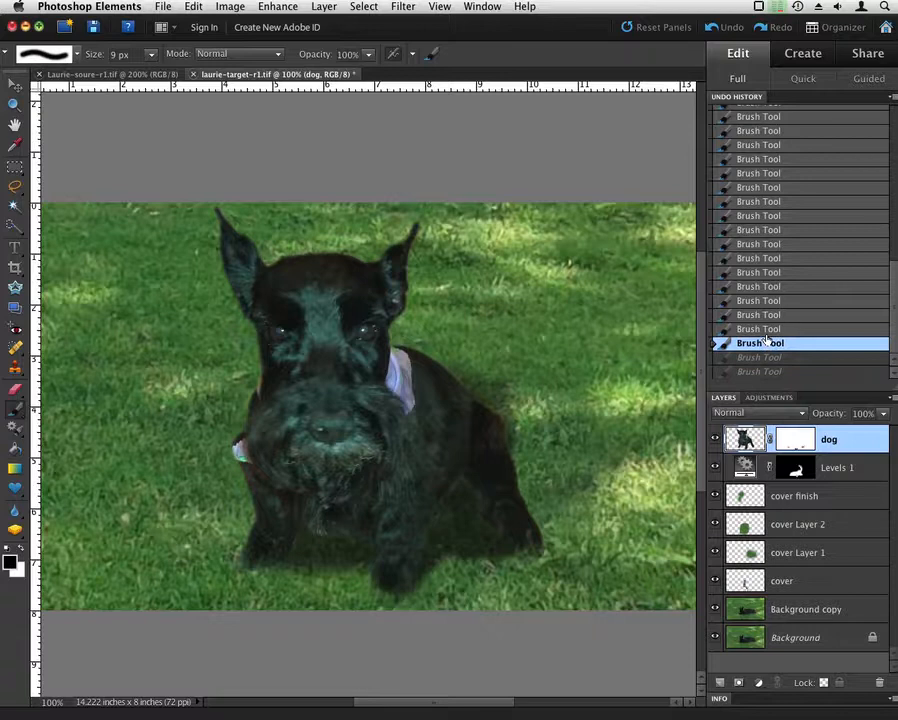
pyautogui.click(764, 329)
pyautogui.click(764, 315)
pyautogui.click(764, 301)
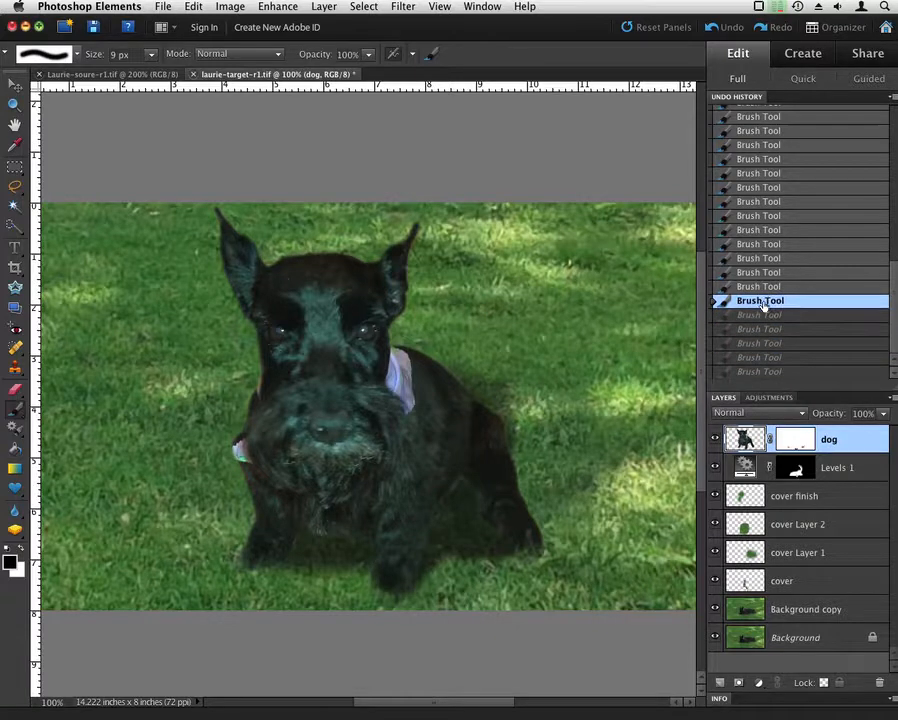
pyautogui.click(764, 287)
pyautogui.click(767, 246)
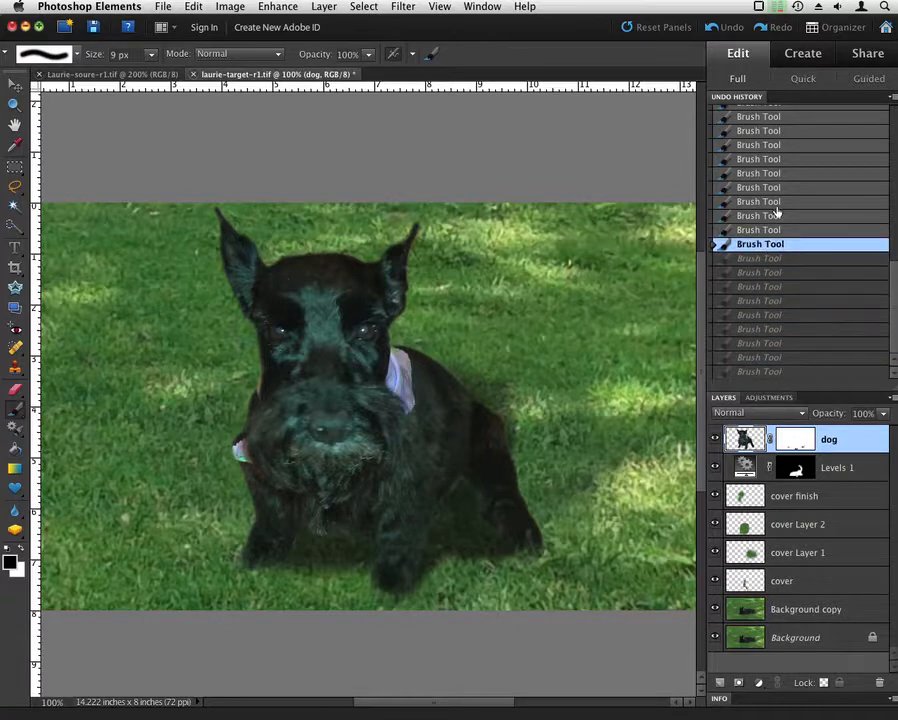
pyautogui.click(771, 203)
pyautogui.click(785, 188)
pyautogui.moveTo(893, 274); pyautogui.dragTo(889, 118)
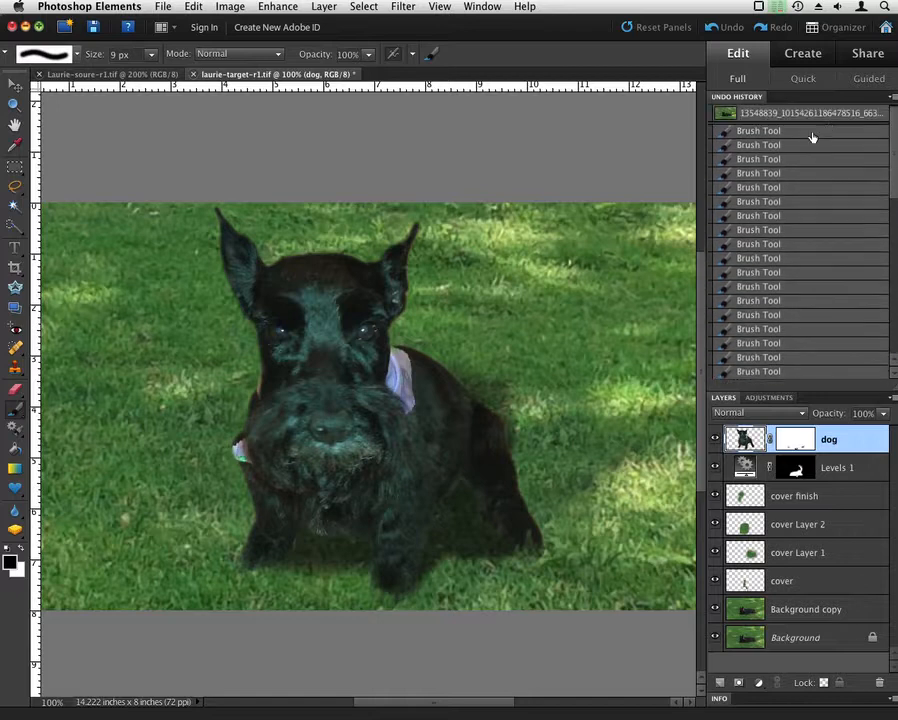
pyautogui.click(815, 132)
# Brush white at 9 px and 100% opacity on the Levels 1 mask to deepen the shadow between and beside the front paws.
pyautogui.click(795, 443)
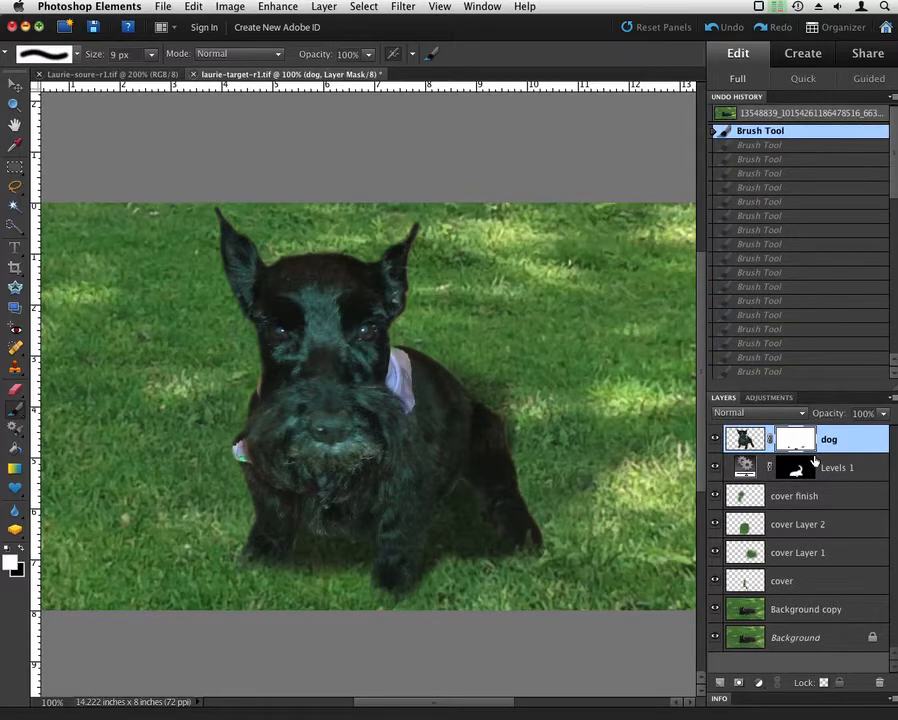
pyautogui.click(797, 470)
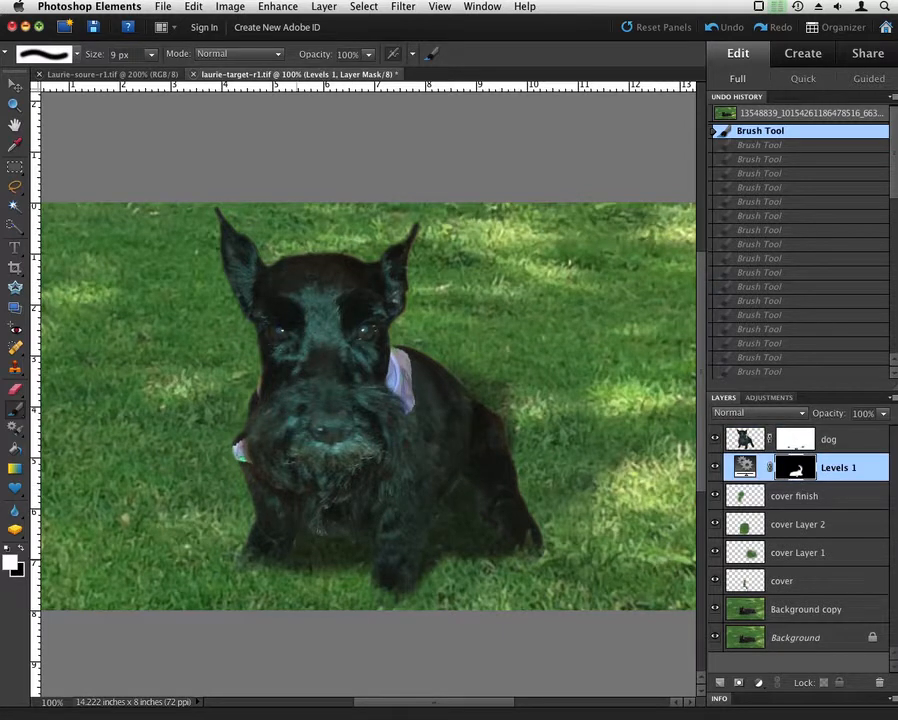
pyautogui.moveTo(314, 558); pyautogui.dragTo(295, 559)
pyautogui.moveTo(297, 558)
pyautogui.mouseDown()
pyautogui.moveTo(324, 558)
pyautogui.moveTo(290, 562)
pyautogui.mouseUp()
pyautogui.moveTo(449, 556); pyautogui.dragTo(416, 583)
pyautogui.moveTo(416, 583)
pyautogui.mouseDown()
pyautogui.moveTo(437, 568)
pyautogui.moveTo(420, 581)
pyautogui.mouseUp()
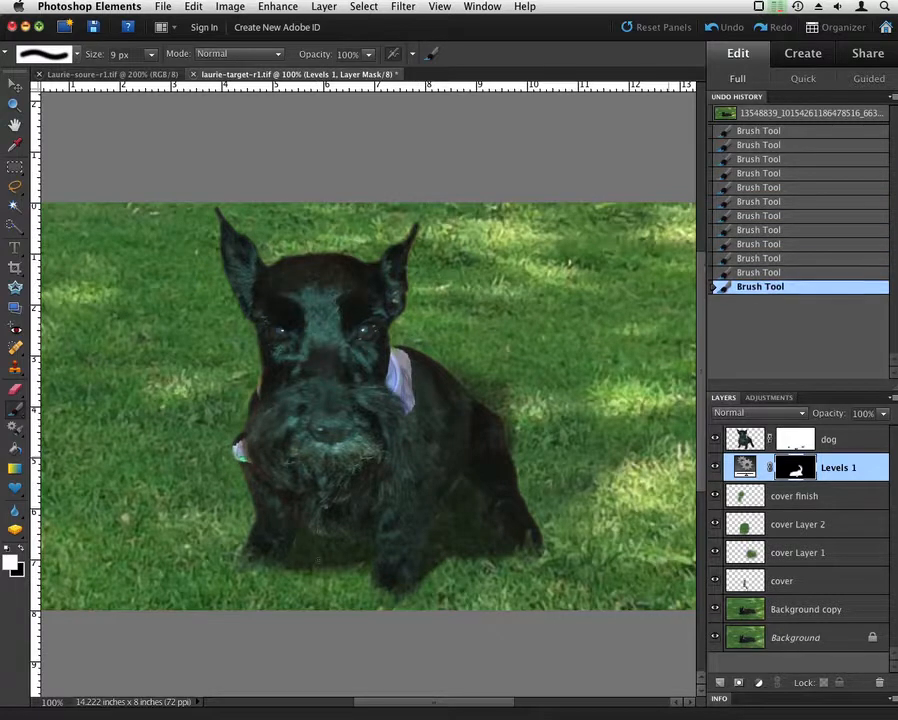
# Compare the dog with its layer mask disabled and enabled, and brush white at 100% opacity on the mask to restore the front paw edges.
pyautogui.click(795, 439)
pyautogui.keyDown('shift'); pyautogui.click(790, 441); pyautogui.keyUp('shift')
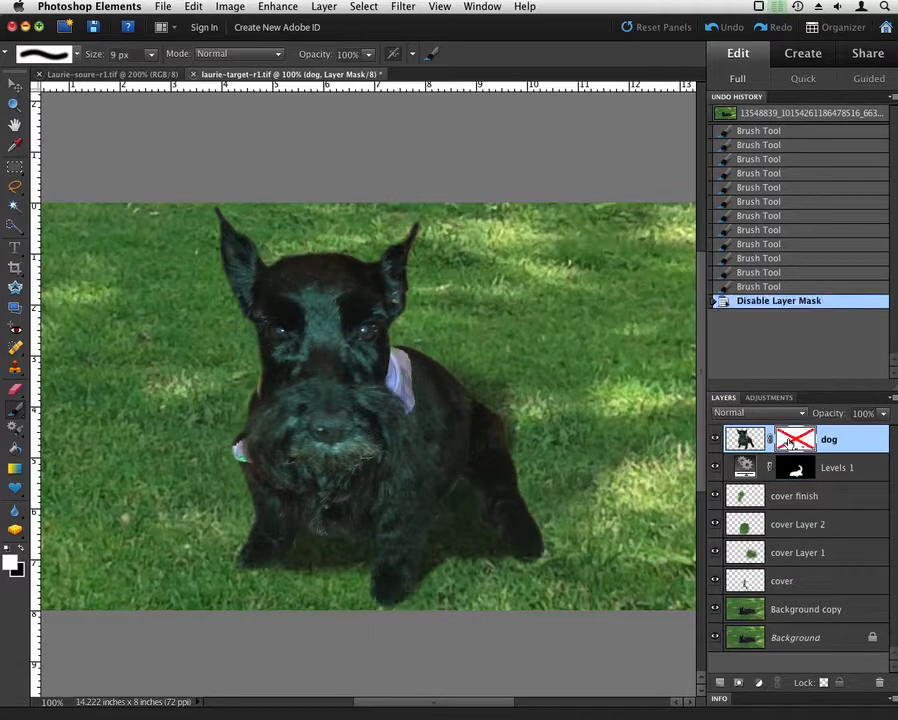
pyautogui.keyDown('shift'); pyautogui.click(790, 442); pyautogui.keyUp('shift')
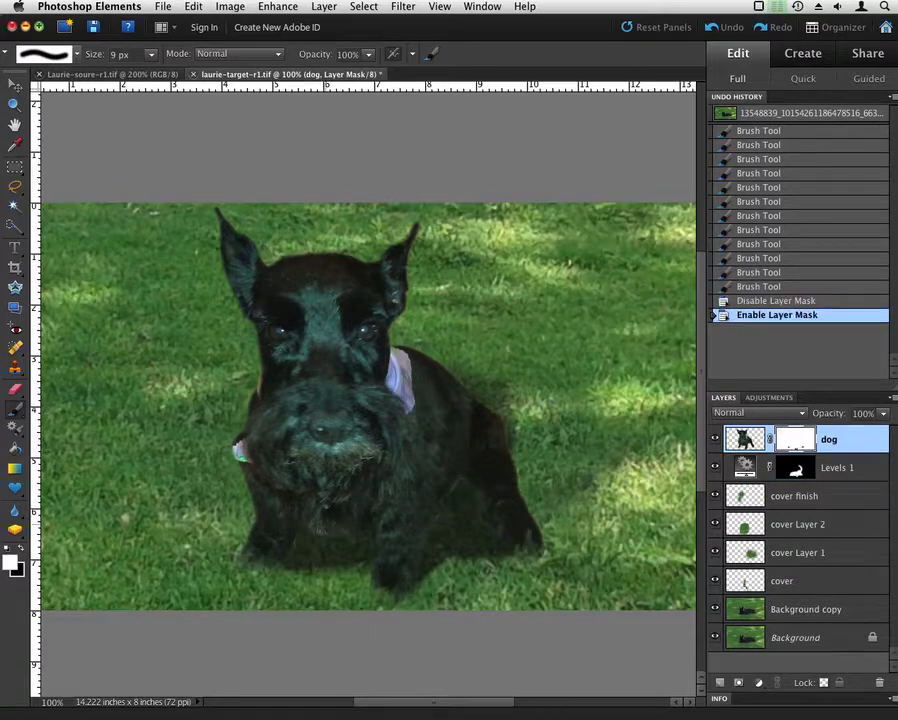
pyautogui.click(255, 550)
pyautogui.click(254, 552)
pyautogui.click(250, 554)
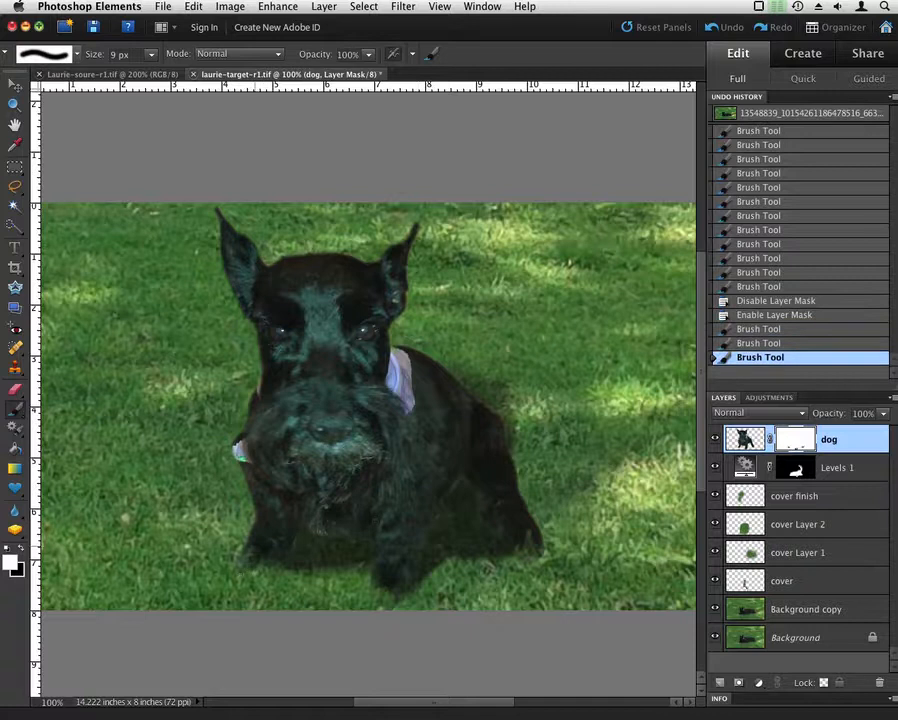
pyautogui.click(245, 556)
pyautogui.click(242, 557)
pyautogui.click(241, 559)
pyautogui.click(242, 561)
pyautogui.click(243, 562)
pyautogui.click(245, 563)
pyautogui.click(246, 563)
pyautogui.click(245, 562)
pyautogui.click(243, 561)
pyautogui.click(241, 560)
pyautogui.click(239, 560)
pyautogui.click(239, 561)
pyautogui.click(240, 563)
pyautogui.click(241, 565)
pyautogui.click(243, 567)
pyautogui.click(246, 569)
pyautogui.click(248, 570)
pyautogui.click(250, 572)
pyautogui.click(377, 594)
pyautogui.click(388, 600)
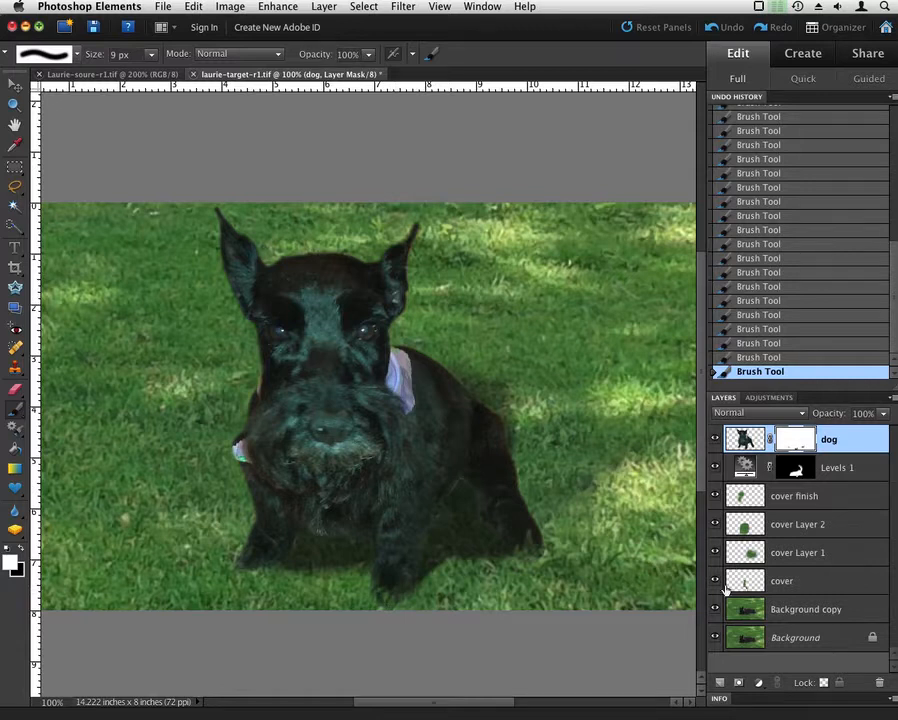
# Compare the composite with the original photo by showing only the Background layer, and restore all layers' visibility.
pyautogui.keyDown('alt'); pyautogui.click(715, 640); pyautogui.keyUp('alt')
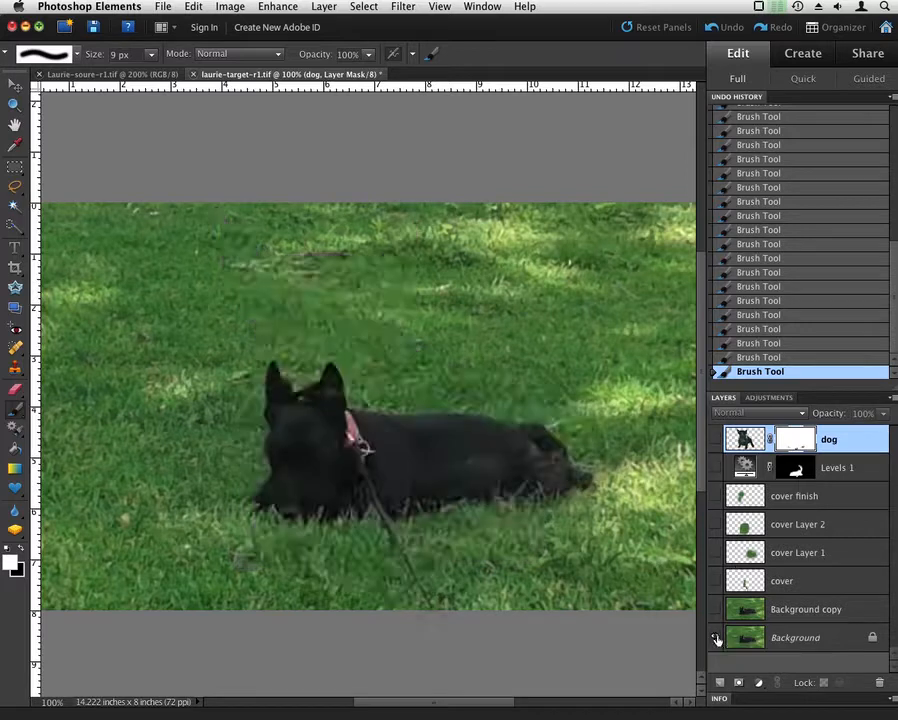
pyautogui.keyDown('alt'); pyautogui.click(716, 640); pyautogui.keyUp('alt')
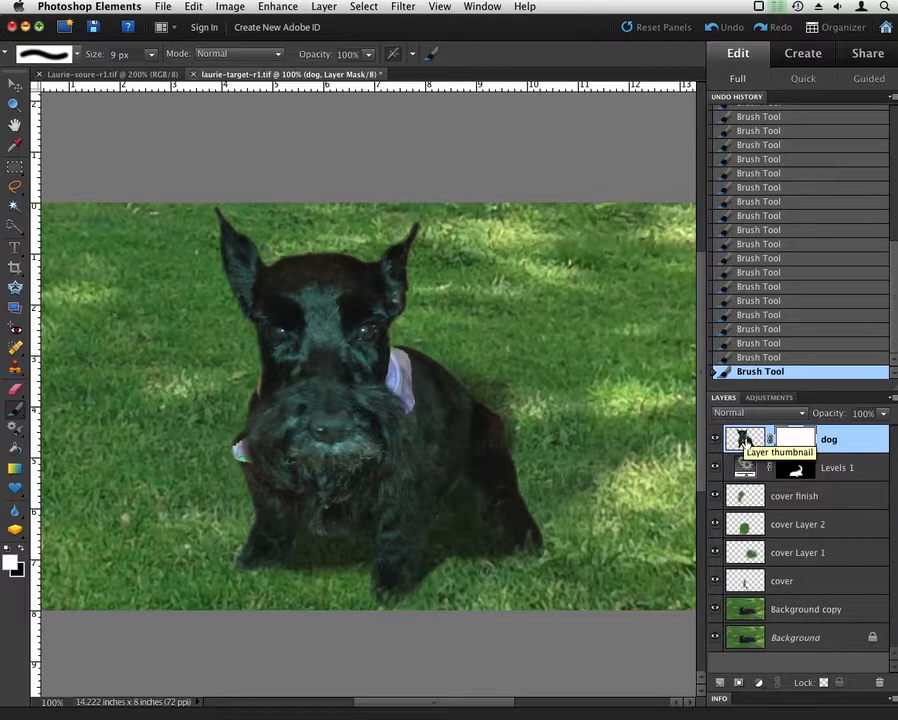
pyautogui.click(743, 438)
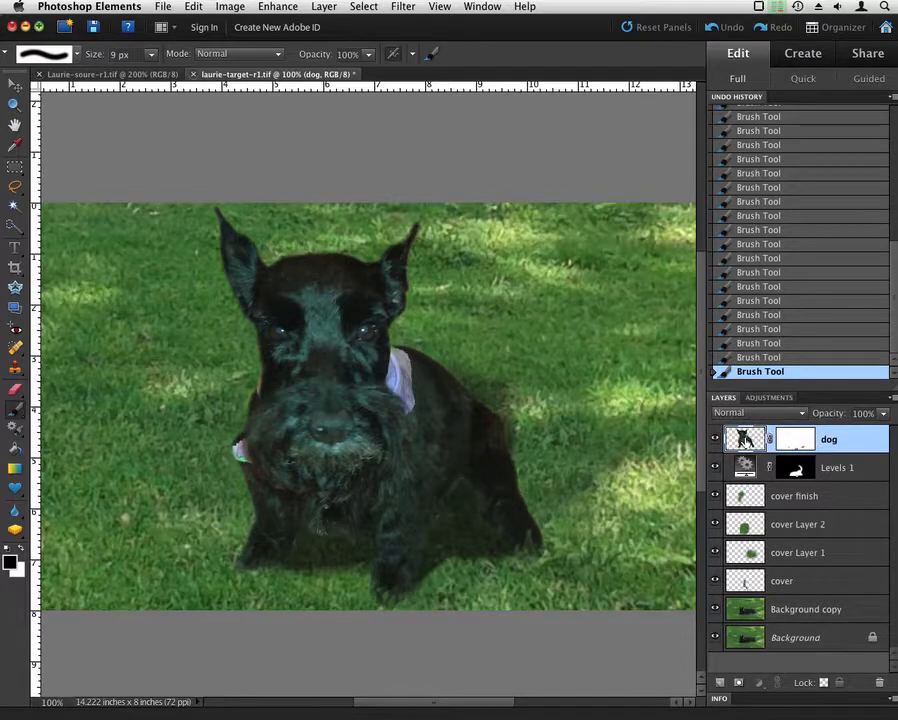
pyautogui.click(894, 400)
pyautogui.click(893, 399)
pyautogui.rightClick(750, 442)
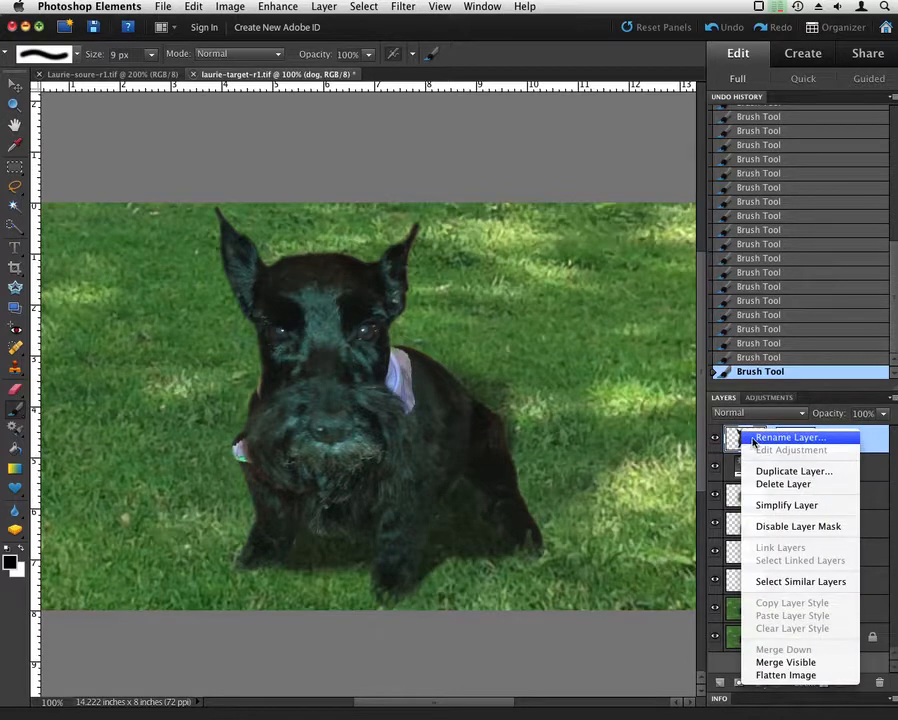
pyautogui.click(790, 581)
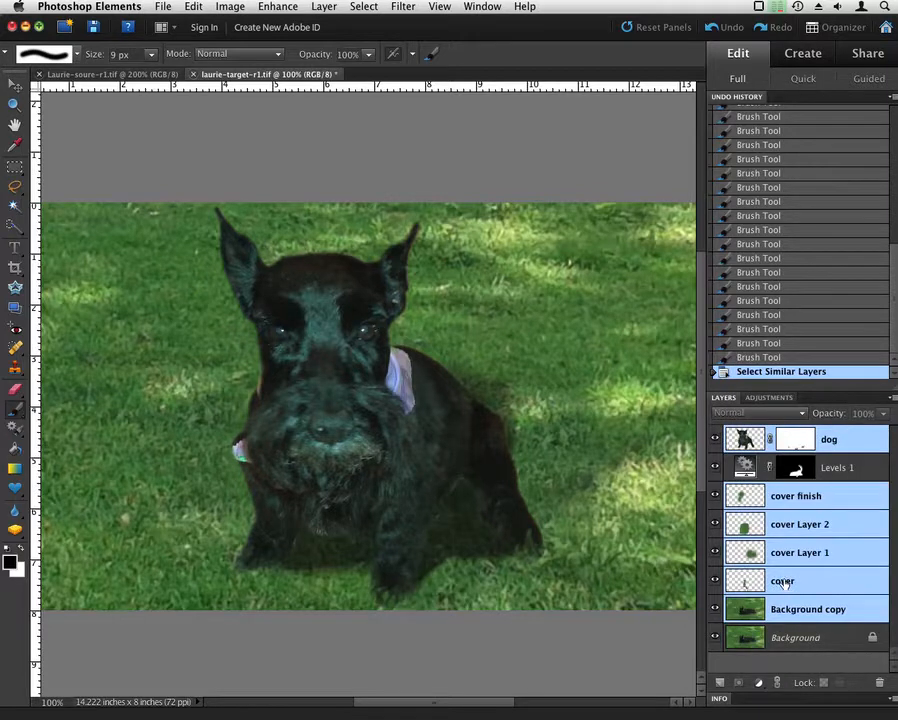
pyautogui.click(815, 497)
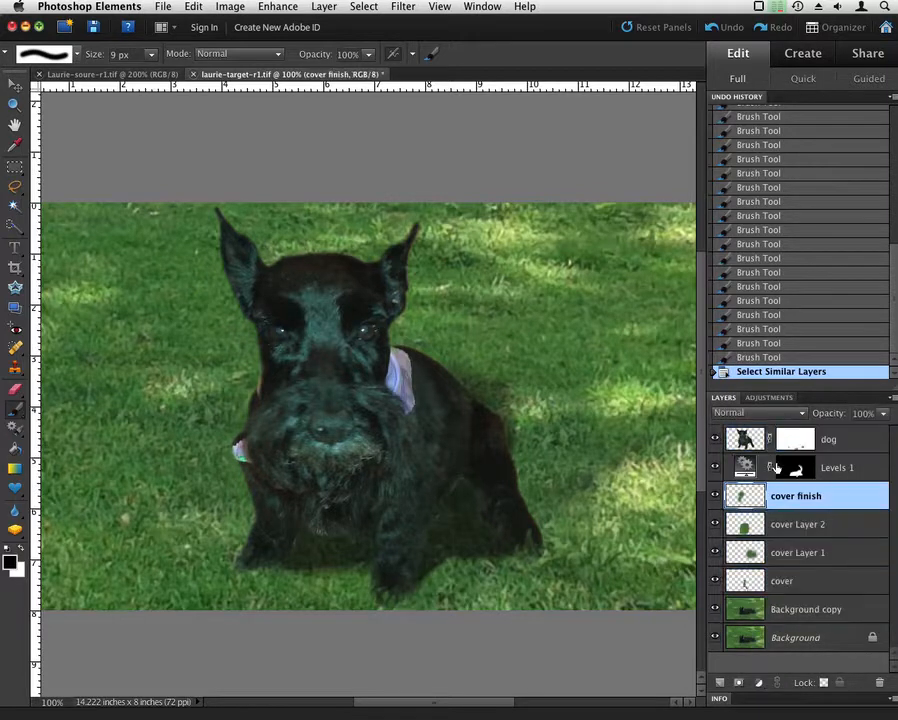
pyautogui.click(728, 440)
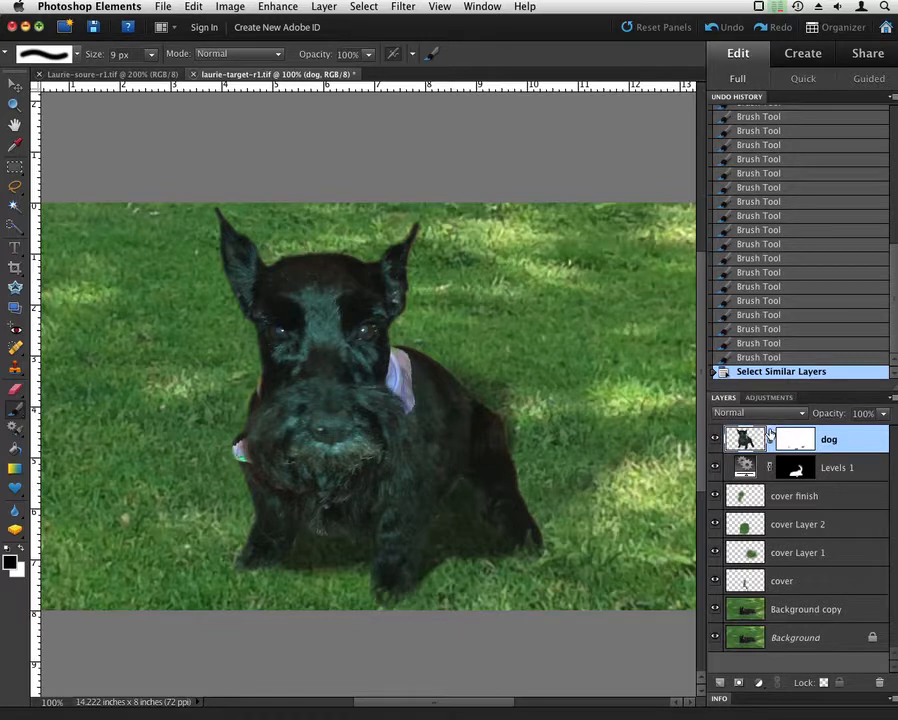
# Add a Levels adjustment layer above the "dog" layer and set the green channel's midtones to 0.89.
pyautogui.click(758, 683)
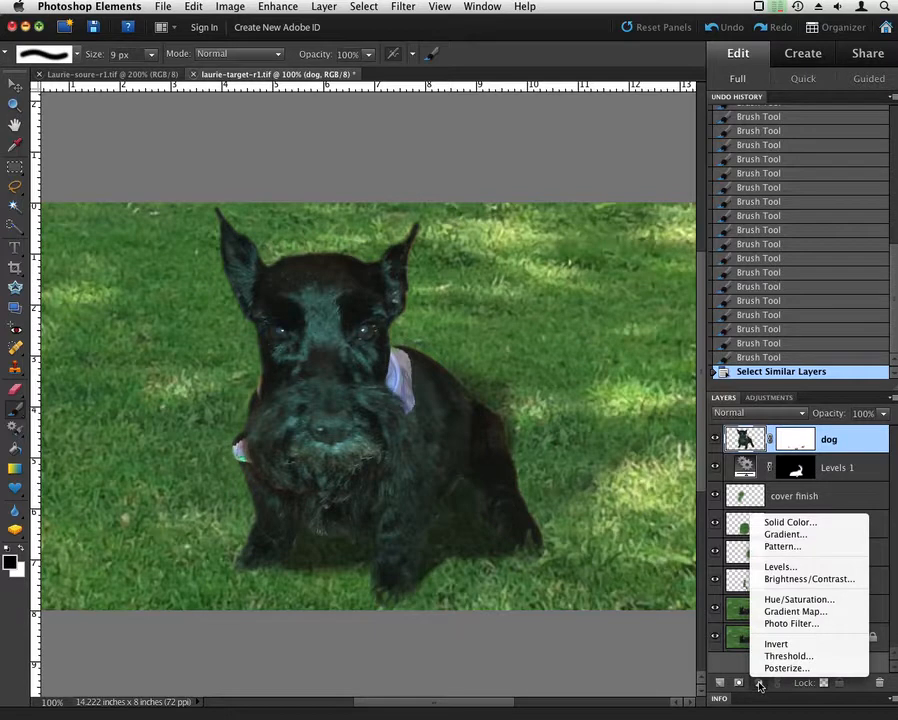
pyautogui.click(787, 568)
pyautogui.click(778, 490)
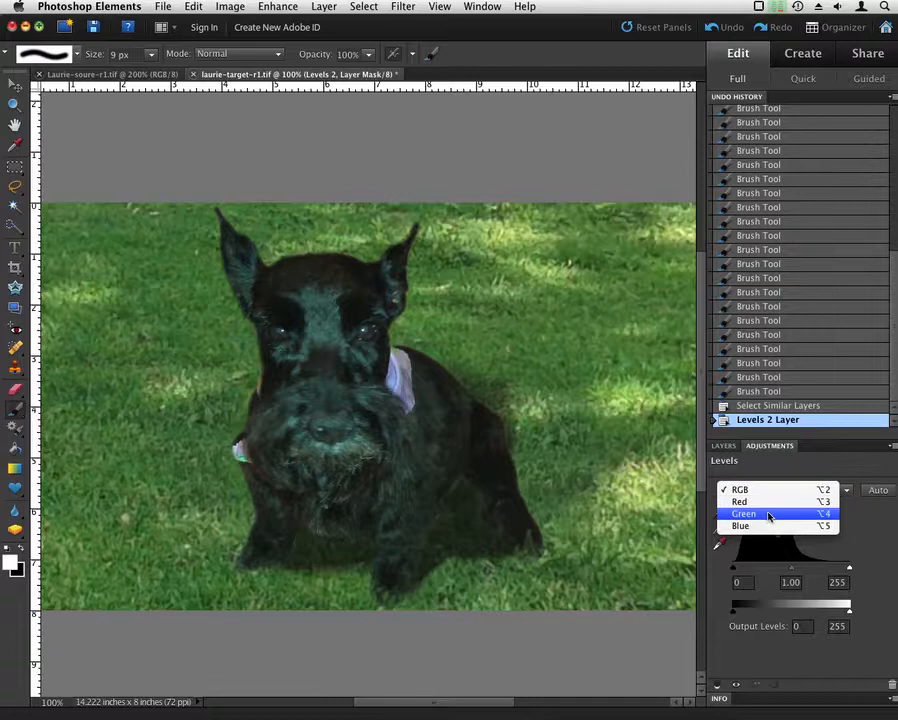
pyautogui.click(769, 516)
pyautogui.moveTo(796, 569); pyautogui.dragTo(795, 569)
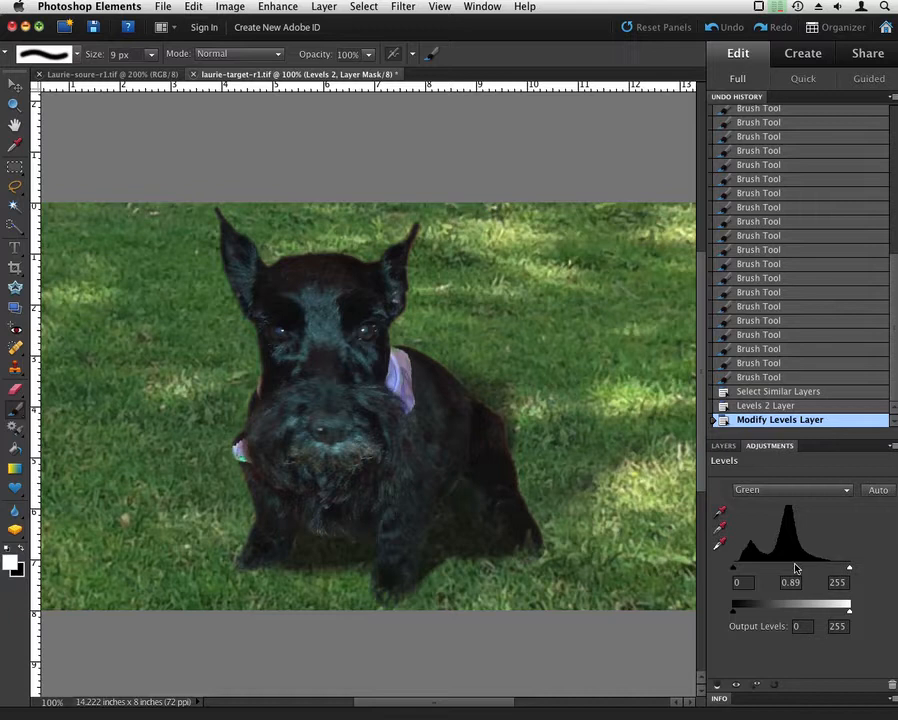
# Set the new Levels layer's red channel midtones to 1.03 and save the file.
pyautogui.click(779, 488)
pyautogui.click(776, 478)
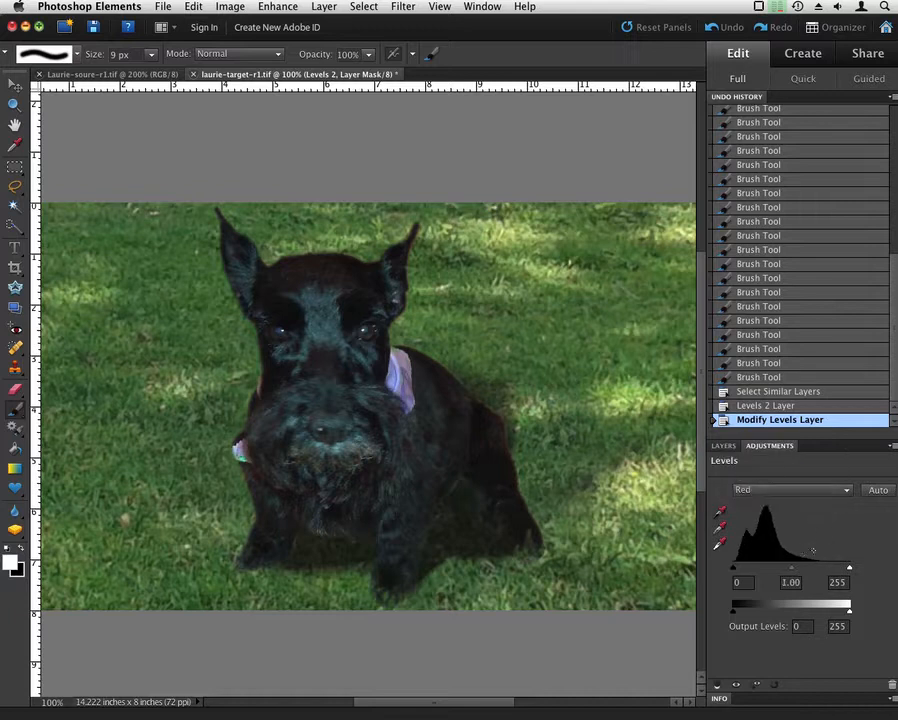
pyautogui.moveTo(792, 570); pyautogui.dragTo(791, 570)
pyautogui.click(162, 7)
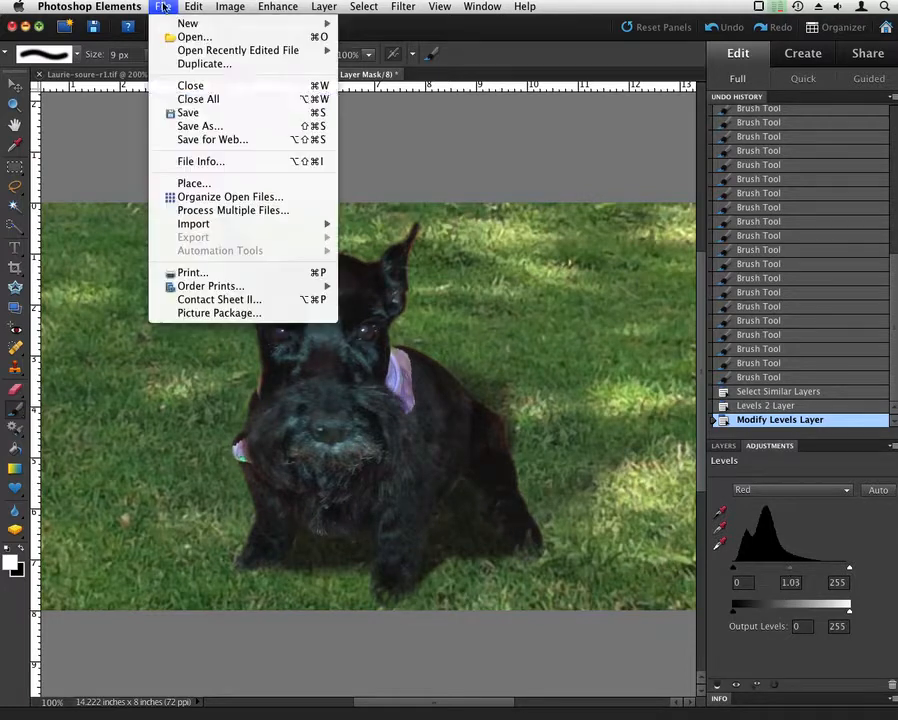
pyautogui.click(215, 114)
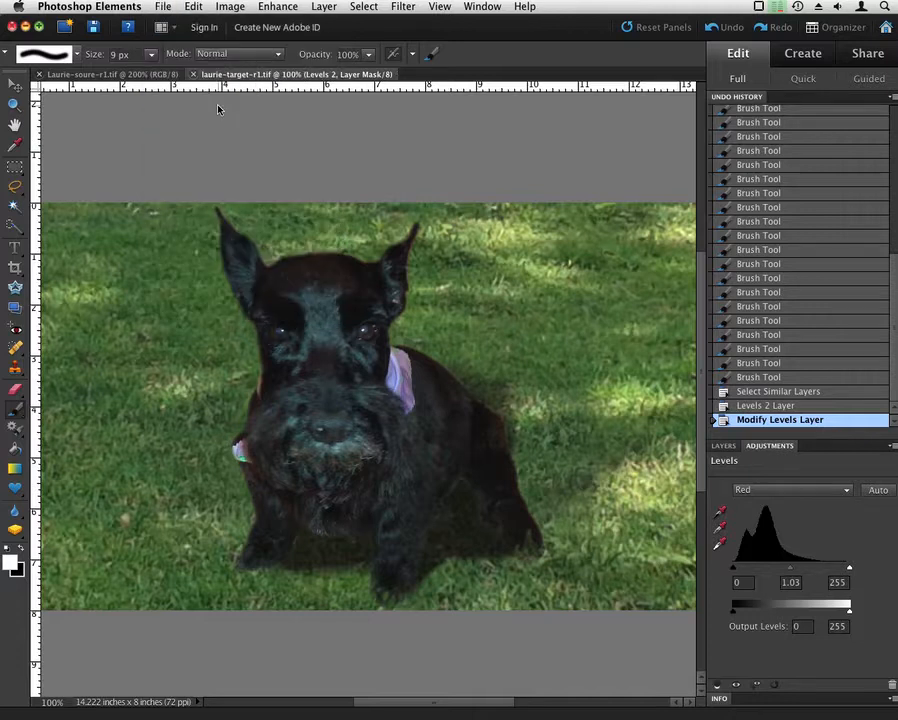